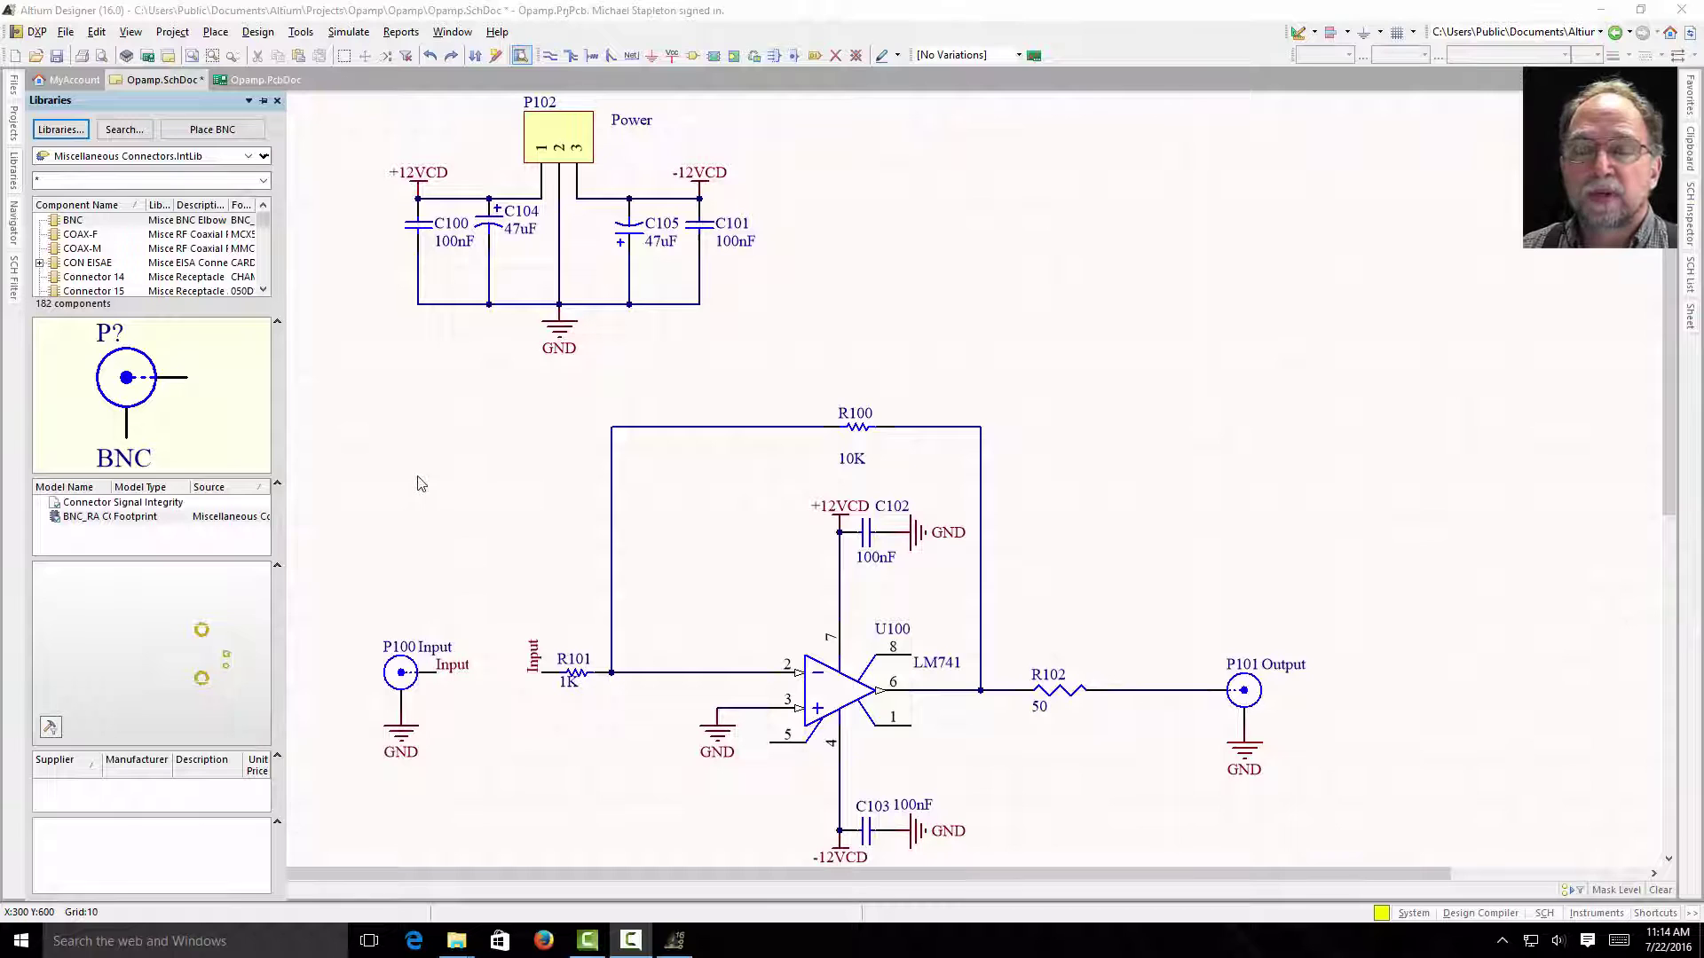
Step: Keep Miscellaneous Connectors.IntLib browsed, then choose Install from file in the installed libraries list
left_click(247, 157)
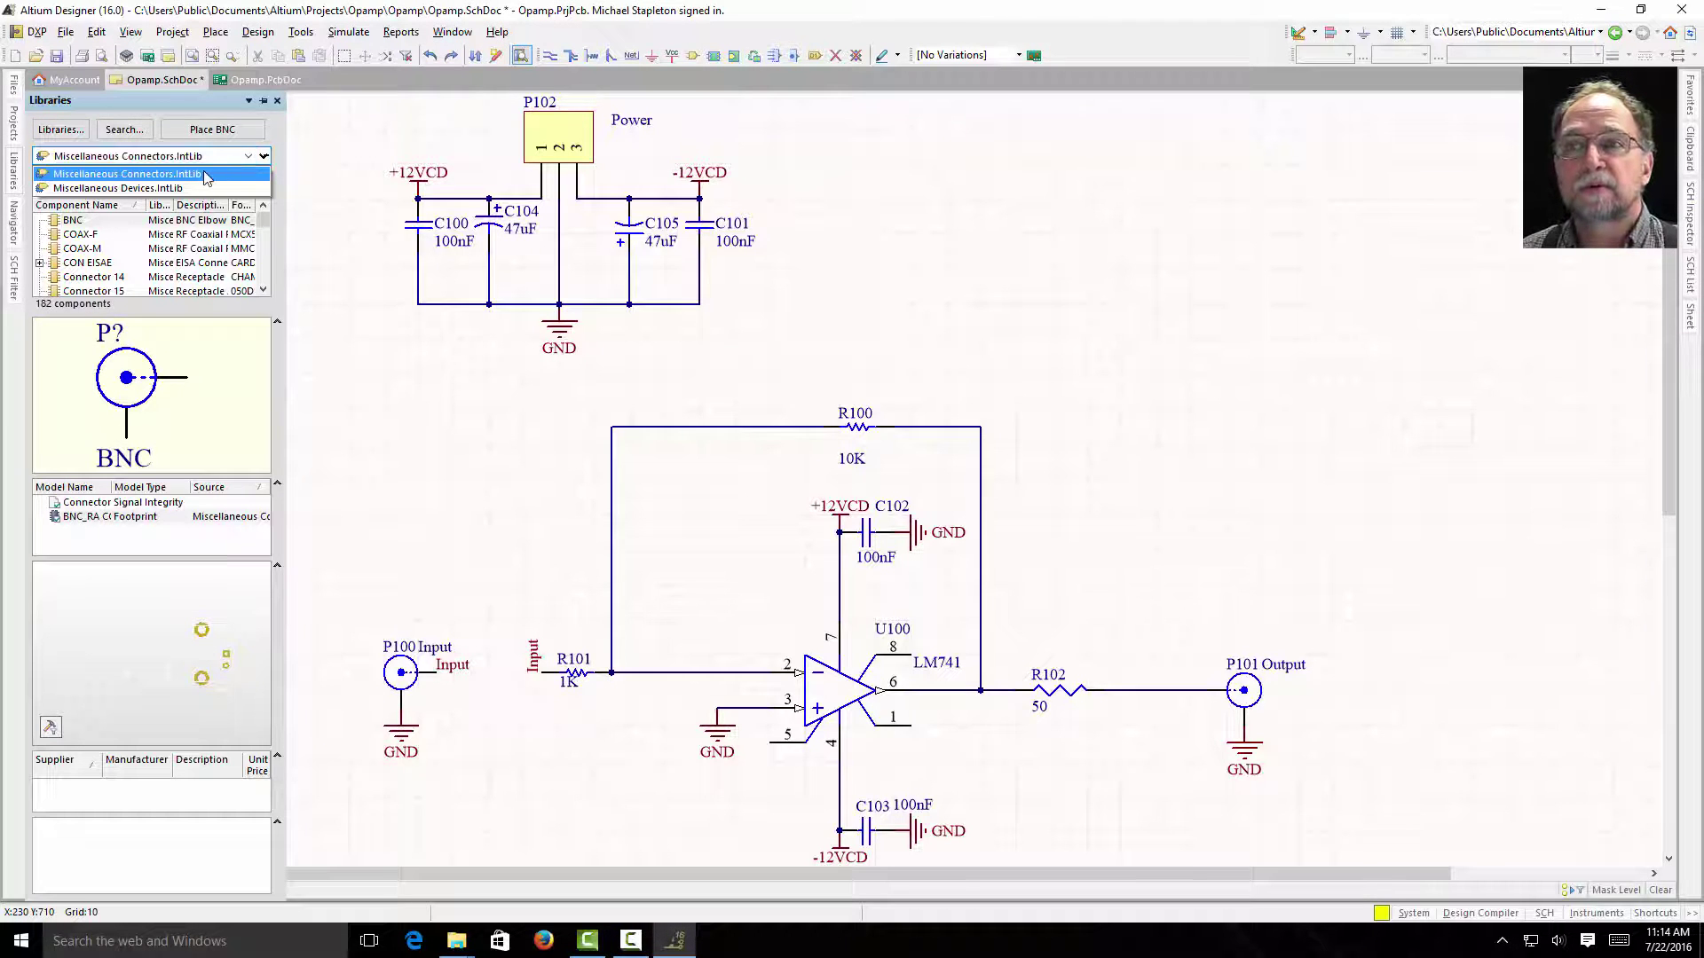
left_click(204, 177)
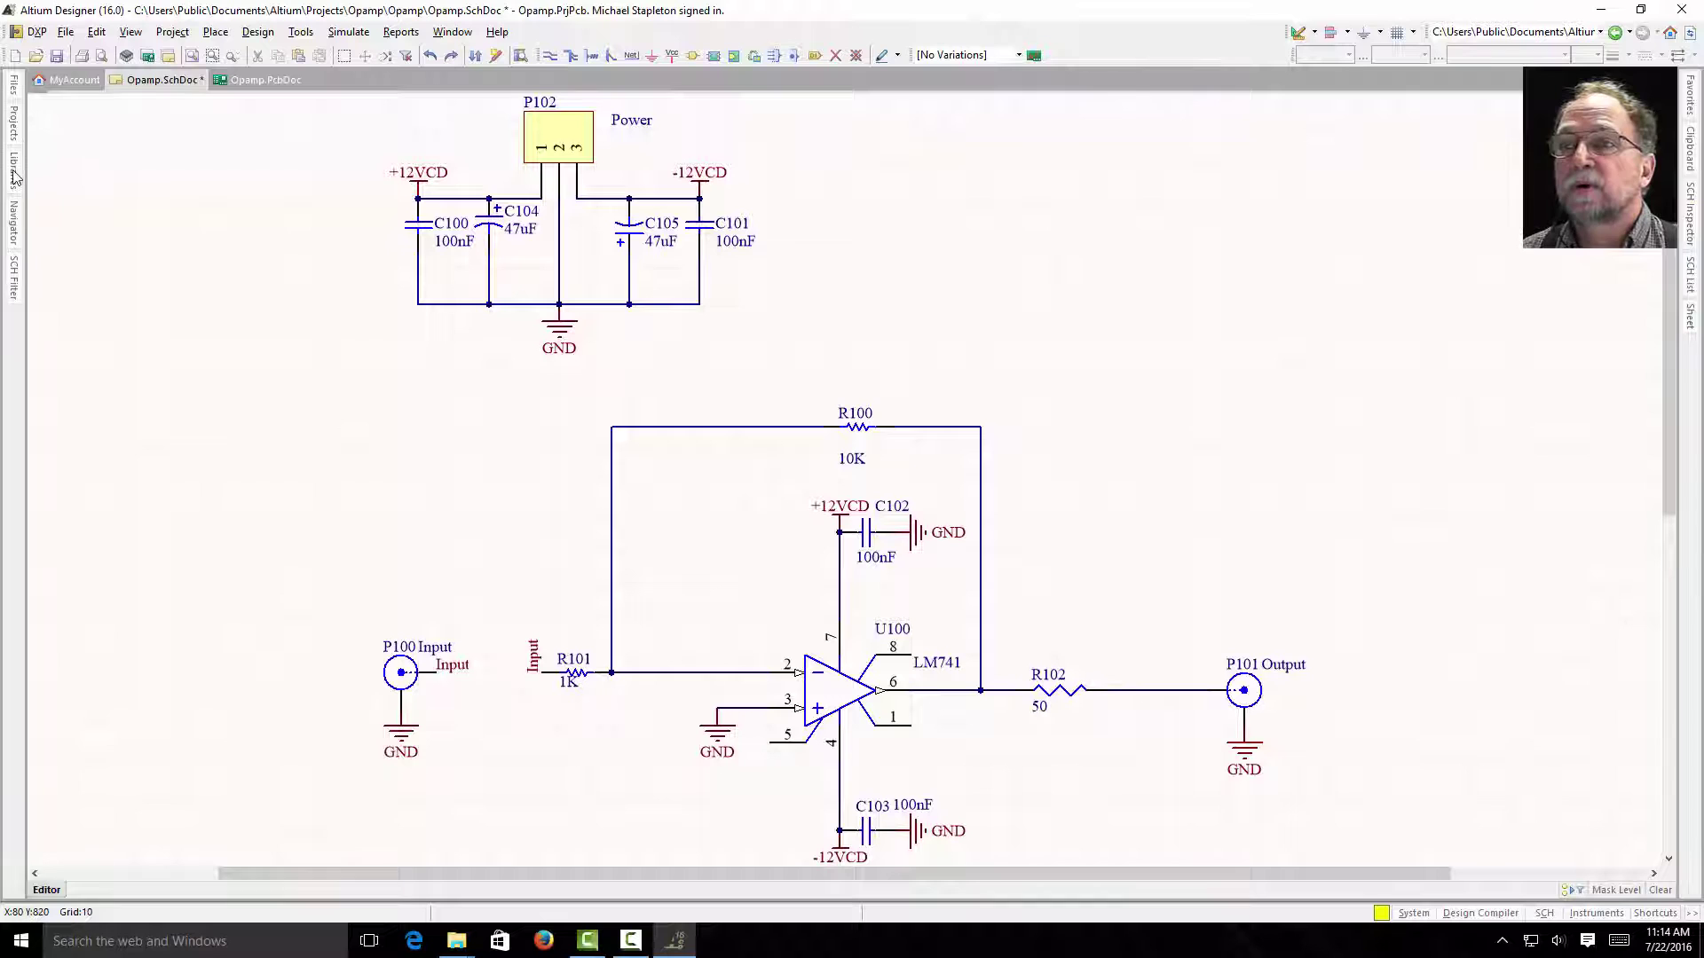
mouse_move(14, 176)
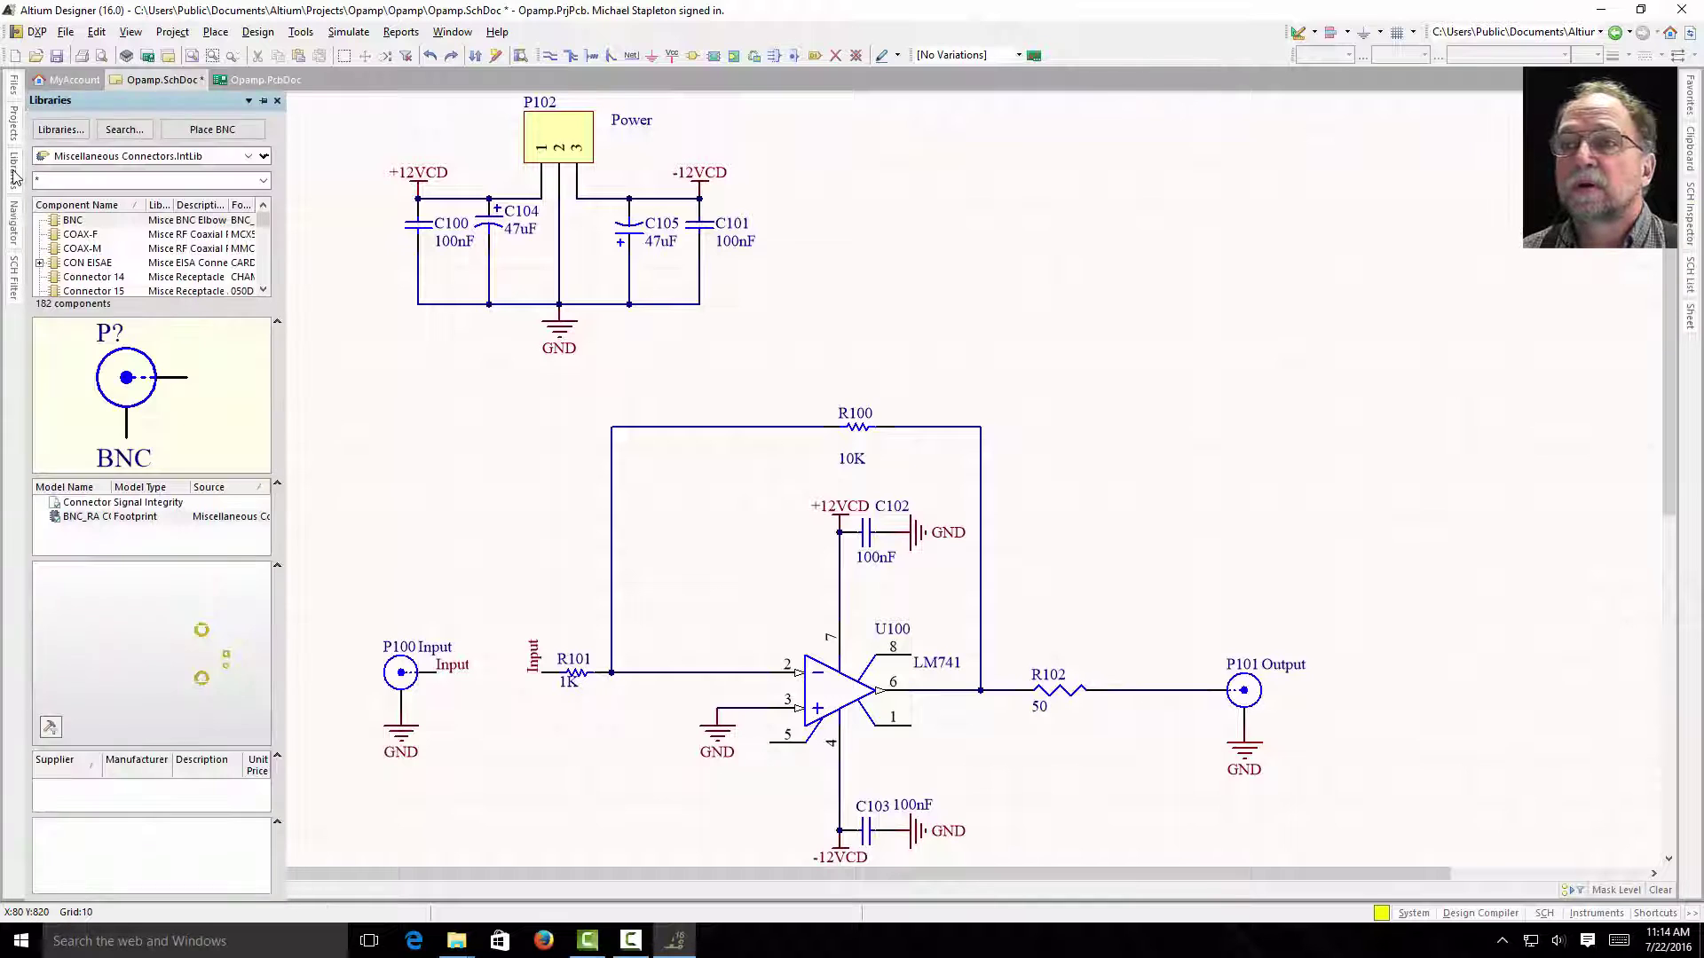
left_click(59, 132)
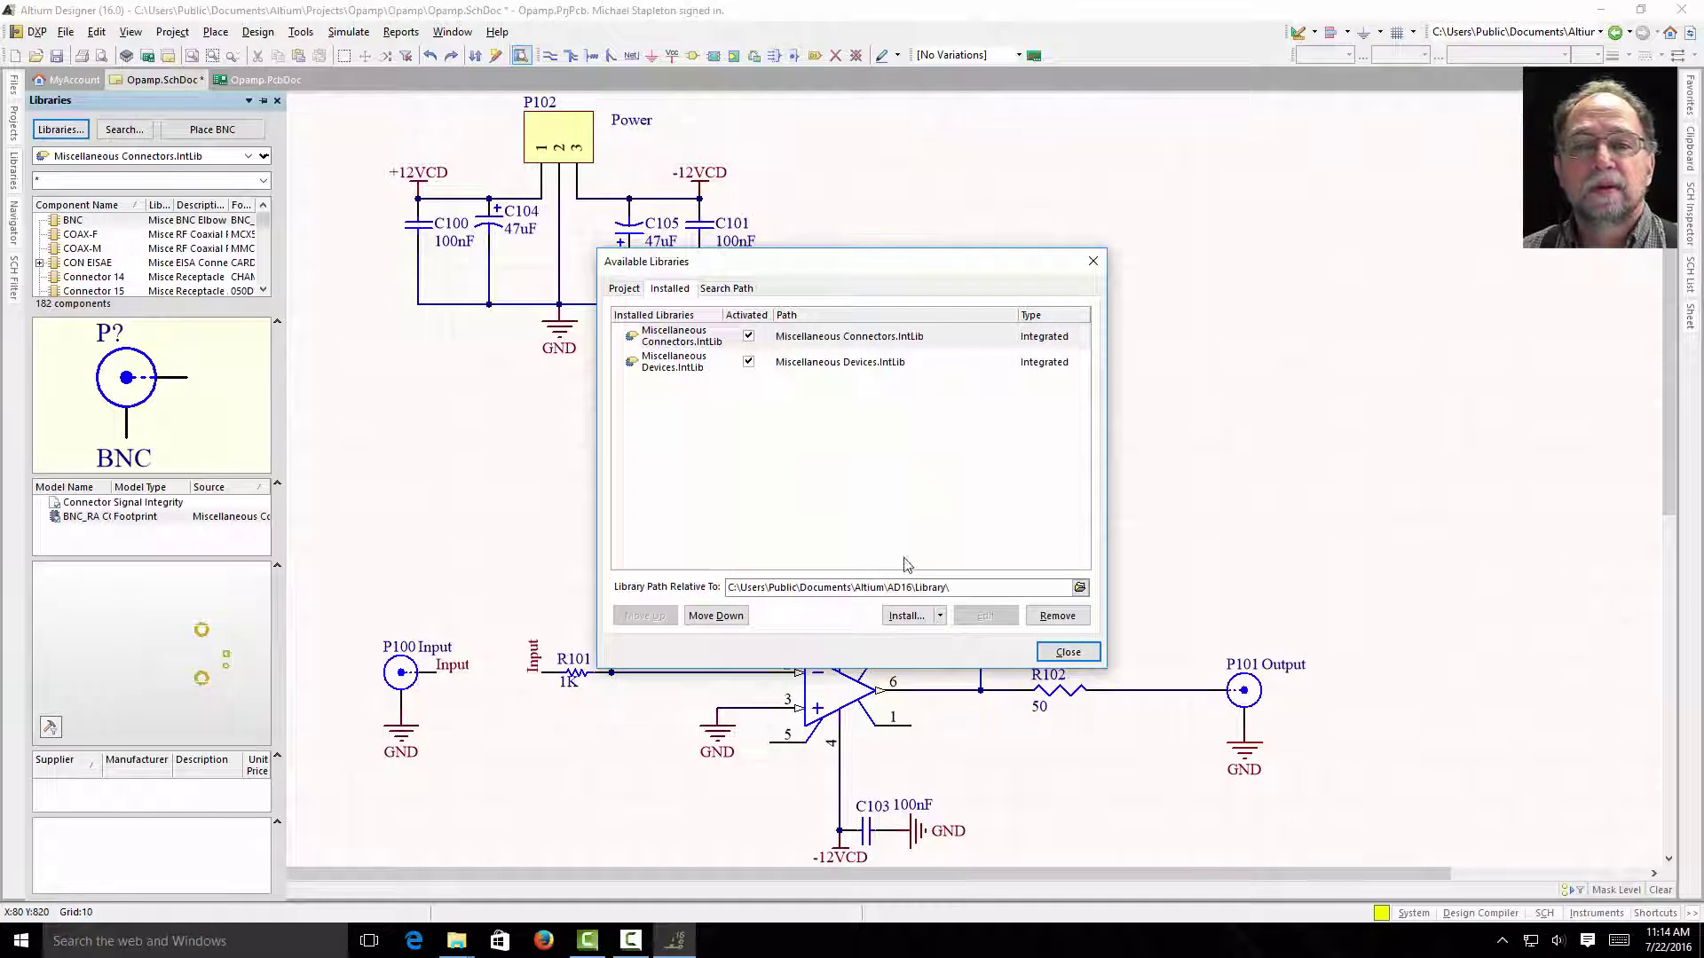
left_click(899, 616)
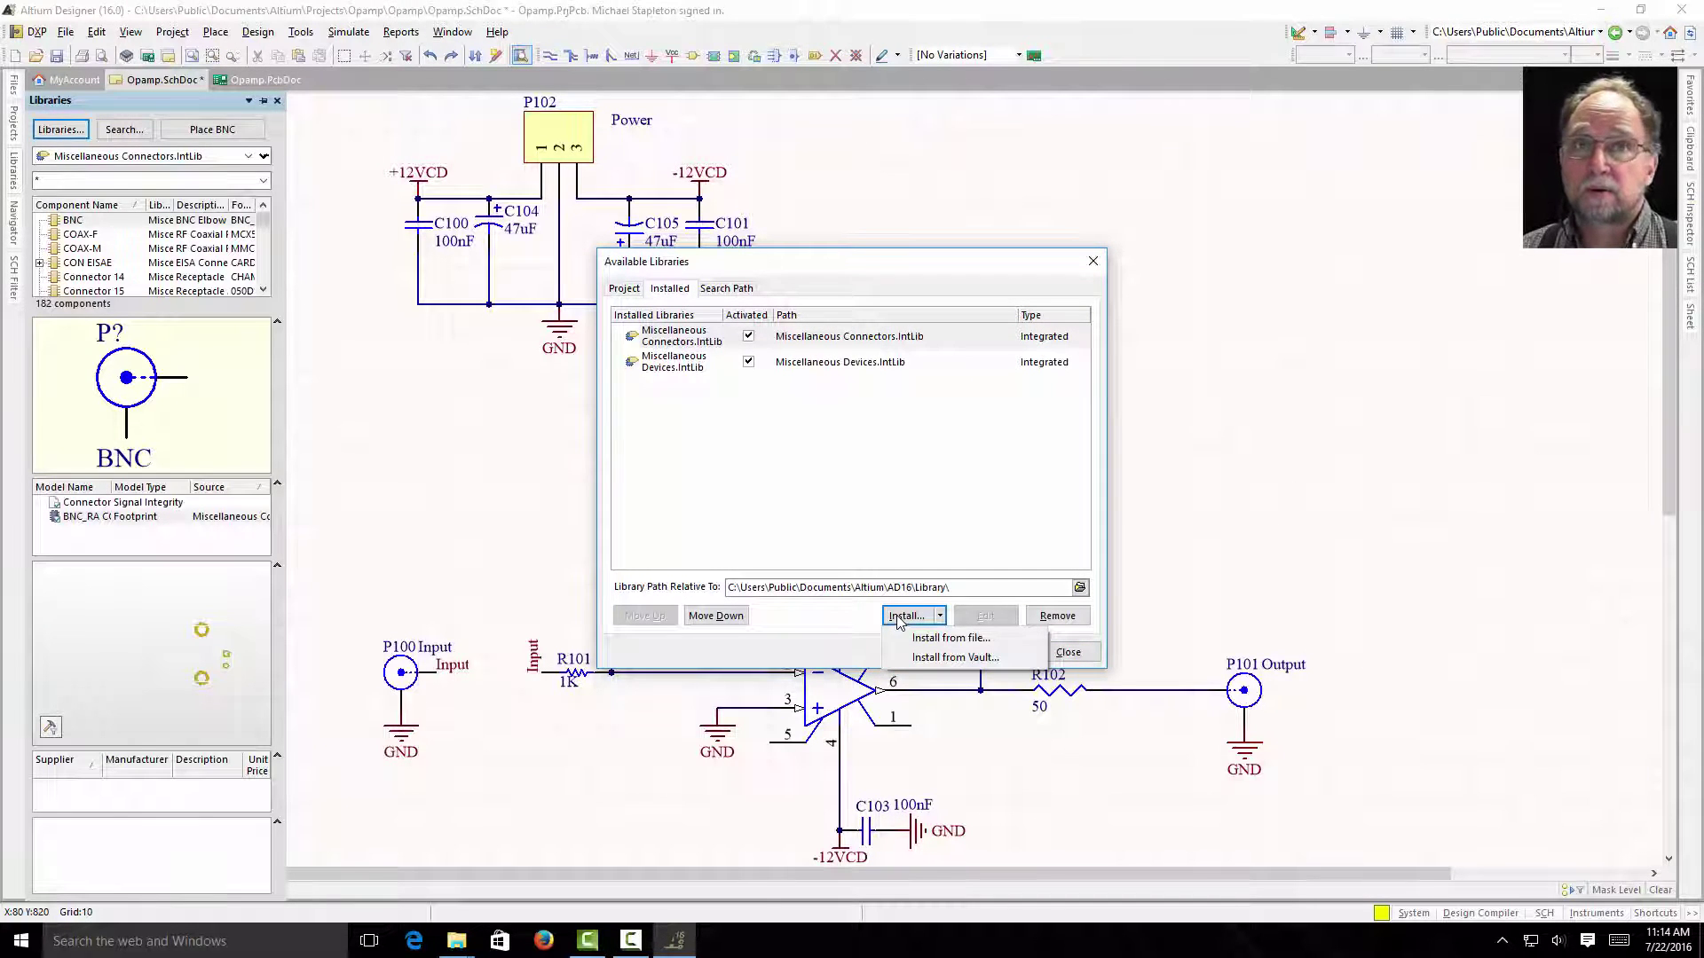
left_click(947, 639)
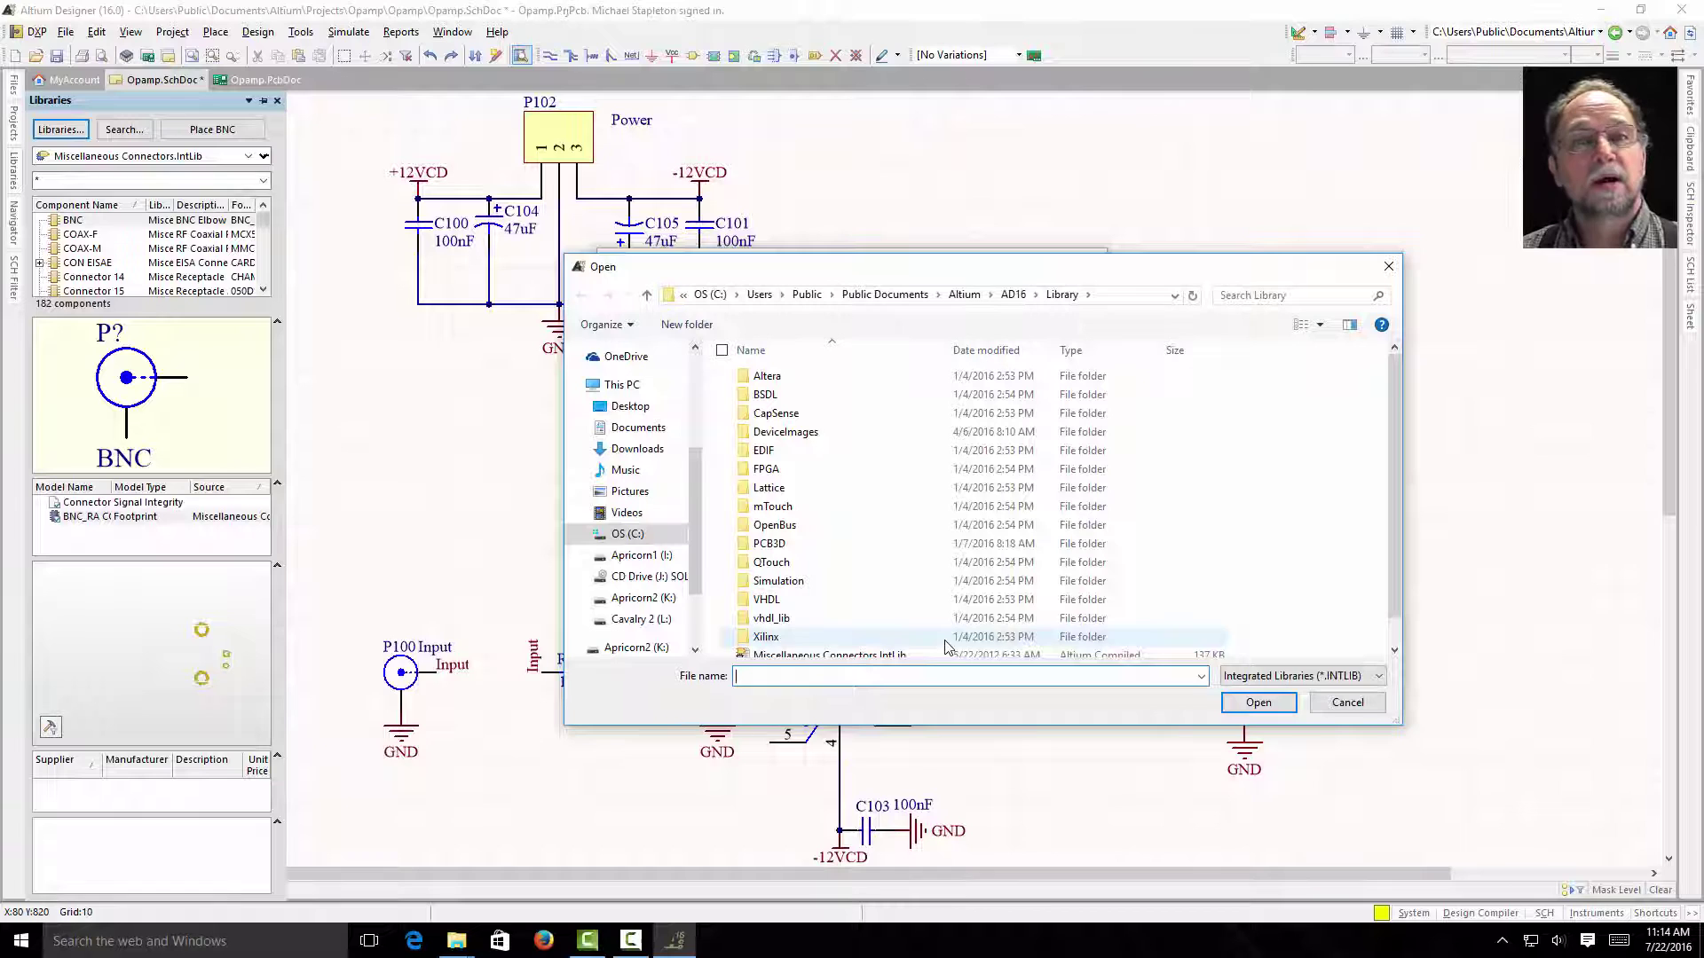
Step: Install ECE LIB new.IntLib from the Downloads\Altium Library folder
left_click(649, 451)
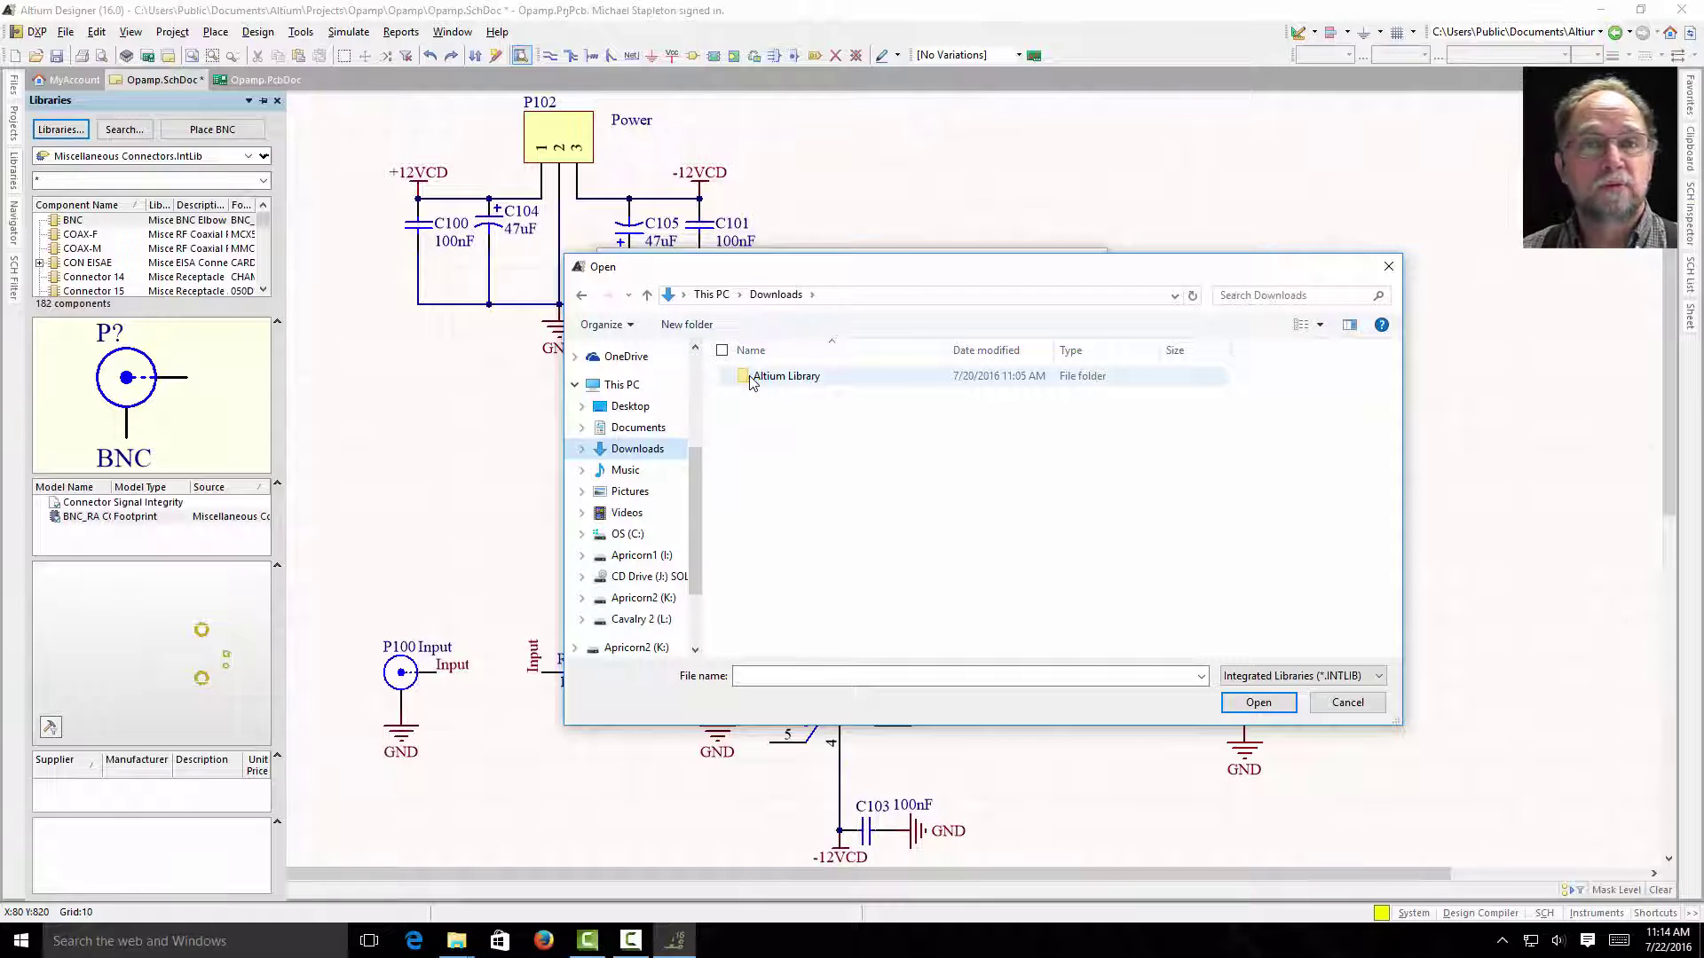
double_click(781, 376)
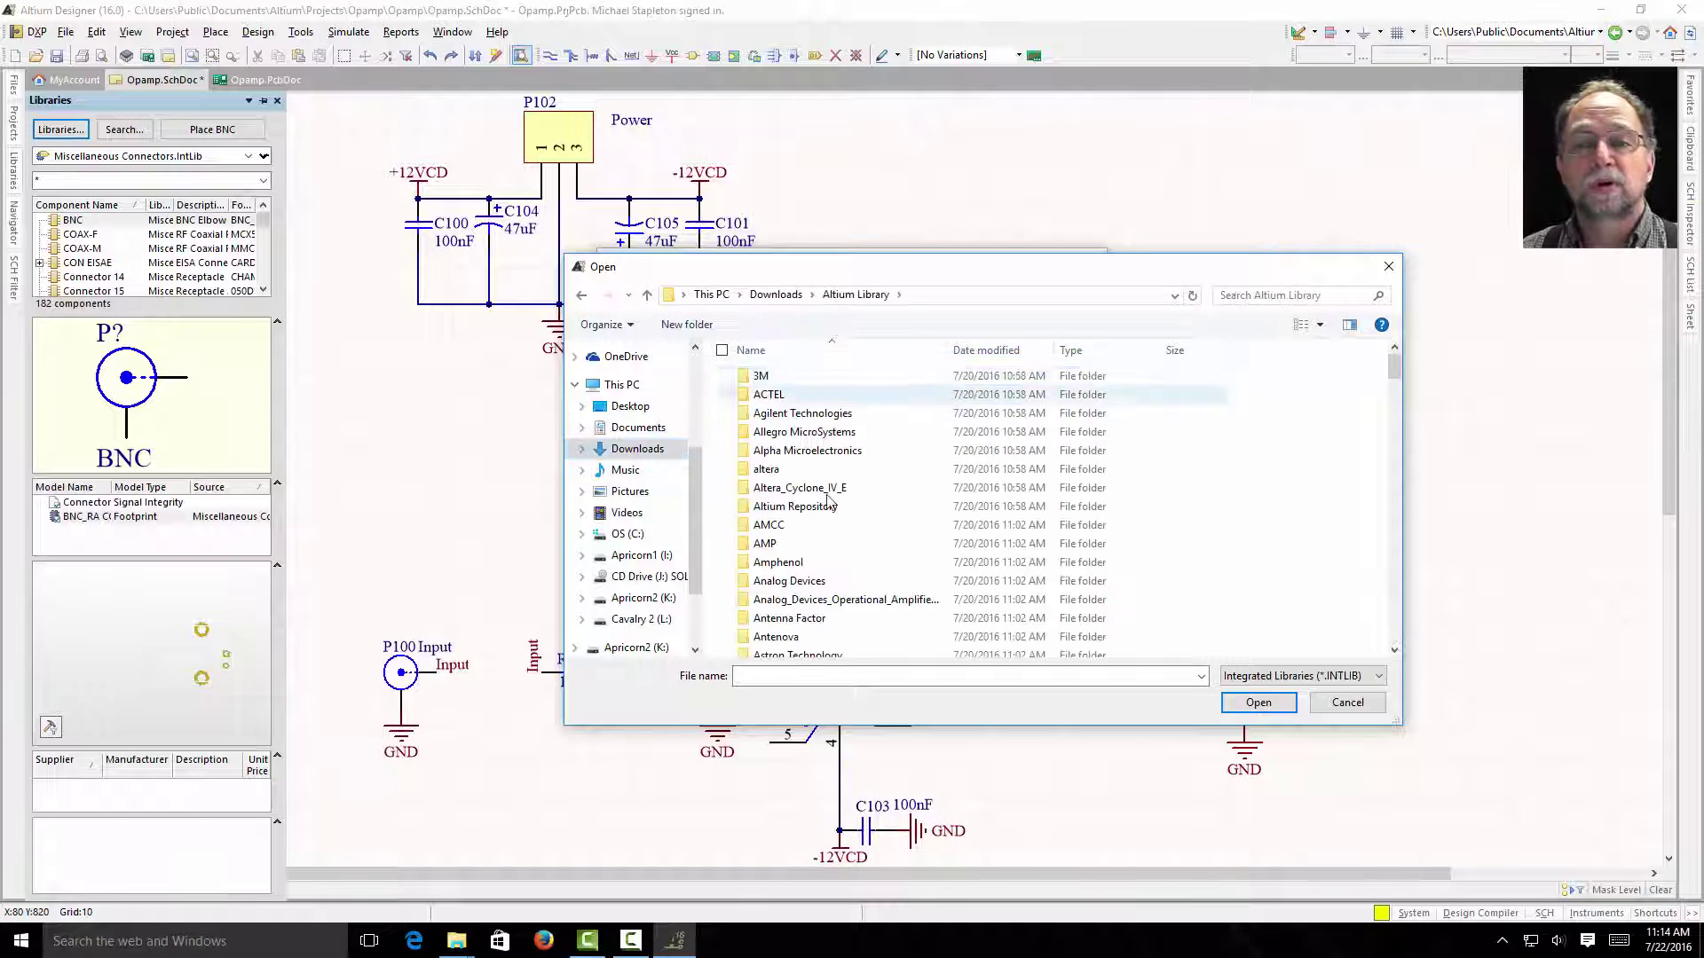
scroll(832, 507, "down", 6)
scroll(832, 506, "down", 20)
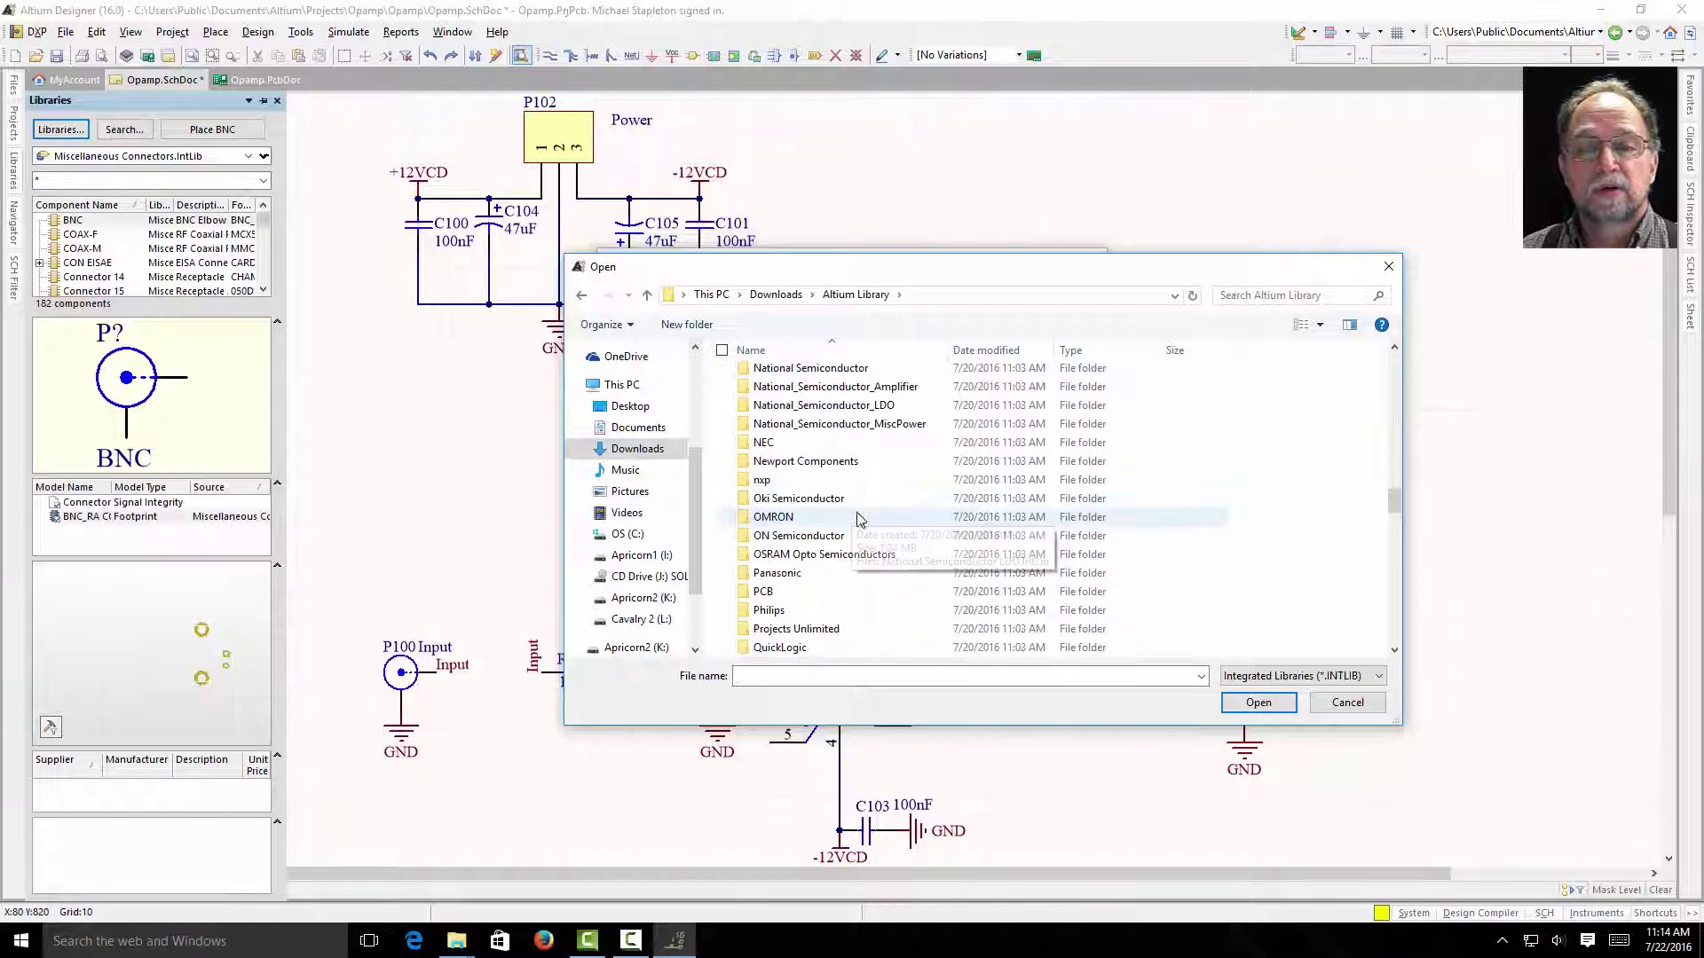
scroll(869, 527, "down", 8)
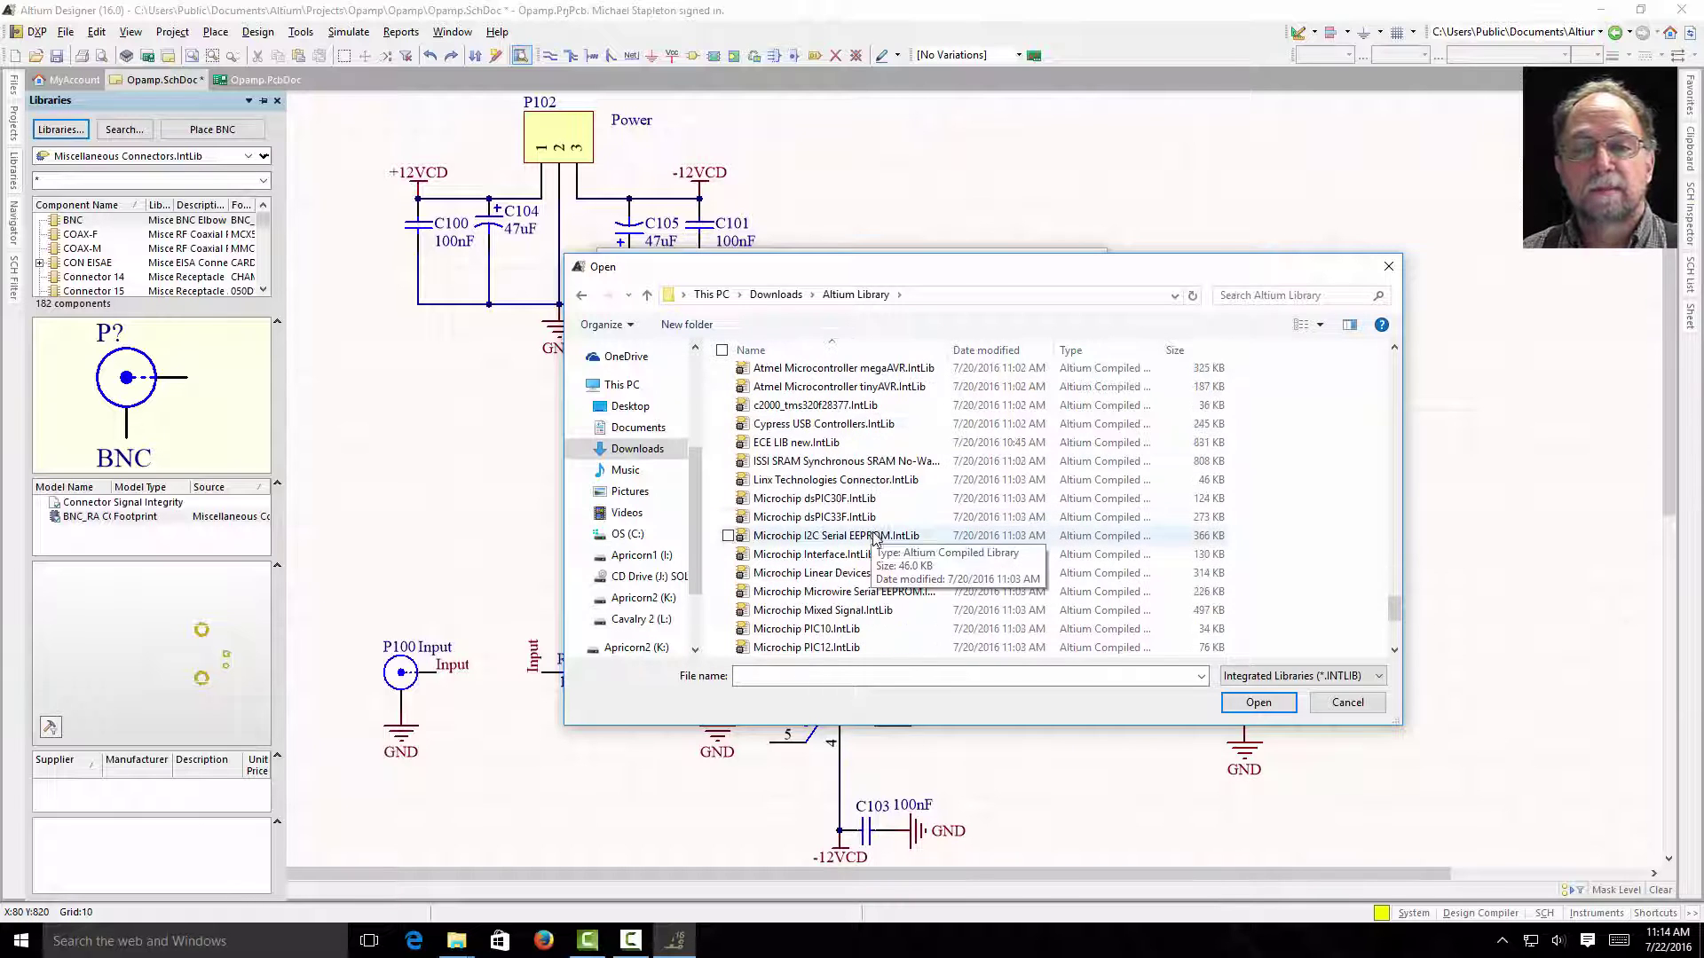
left_click(777, 448)
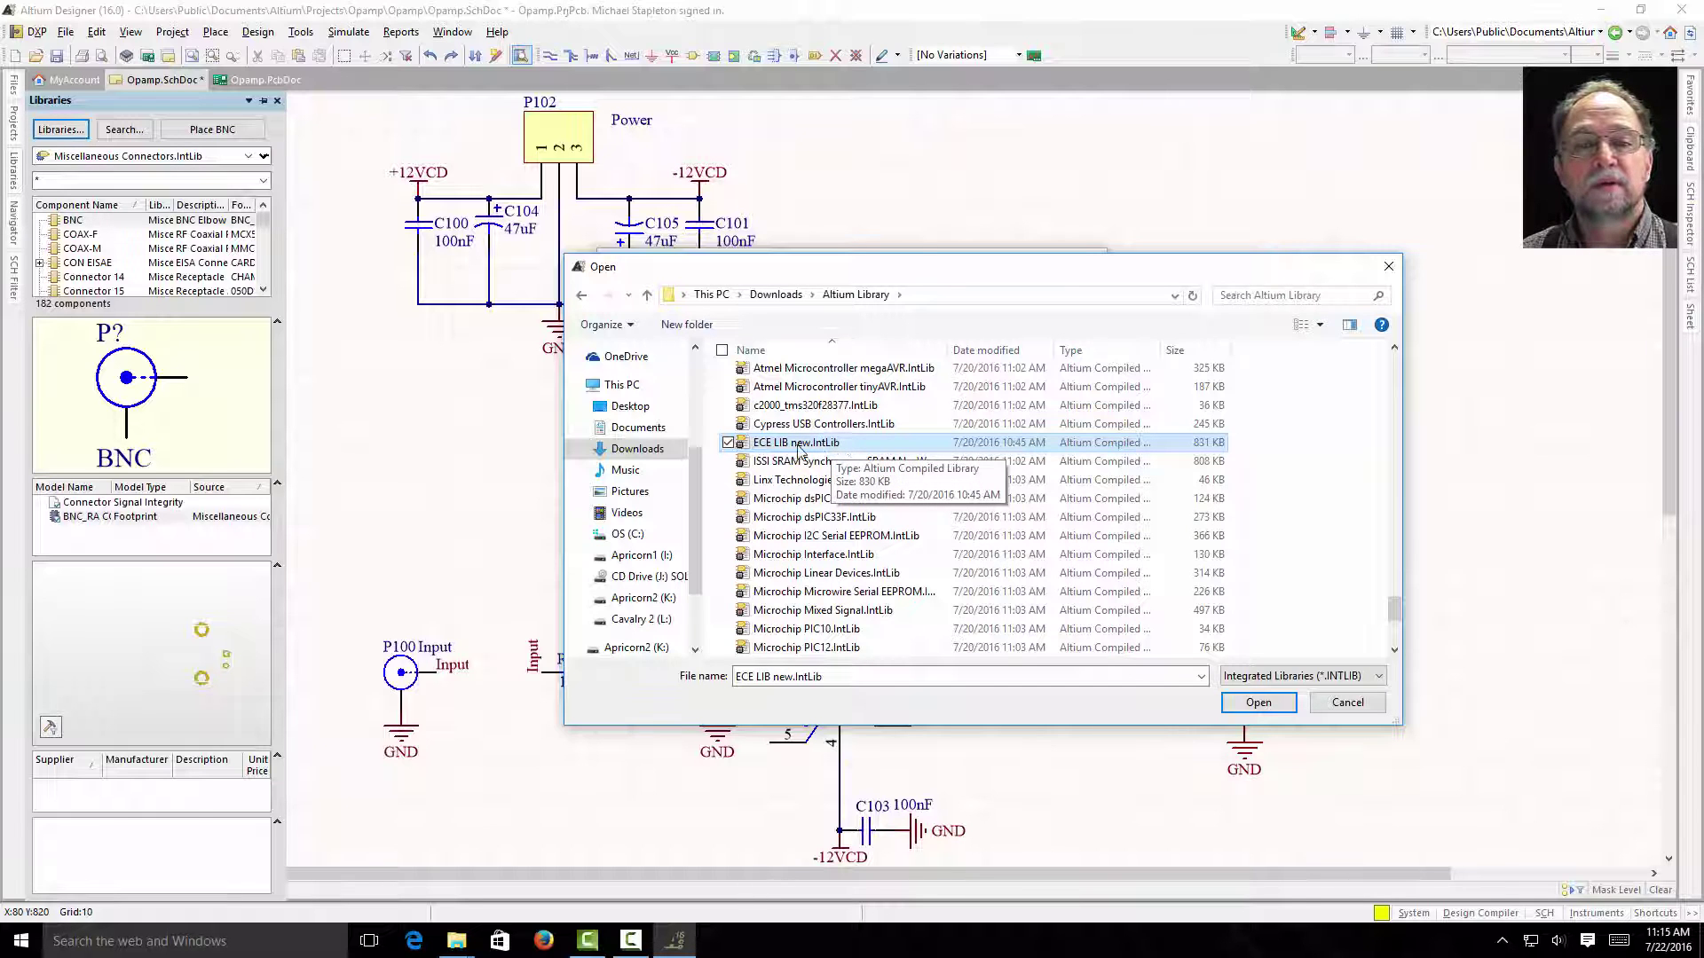
left_click(1271, 706)
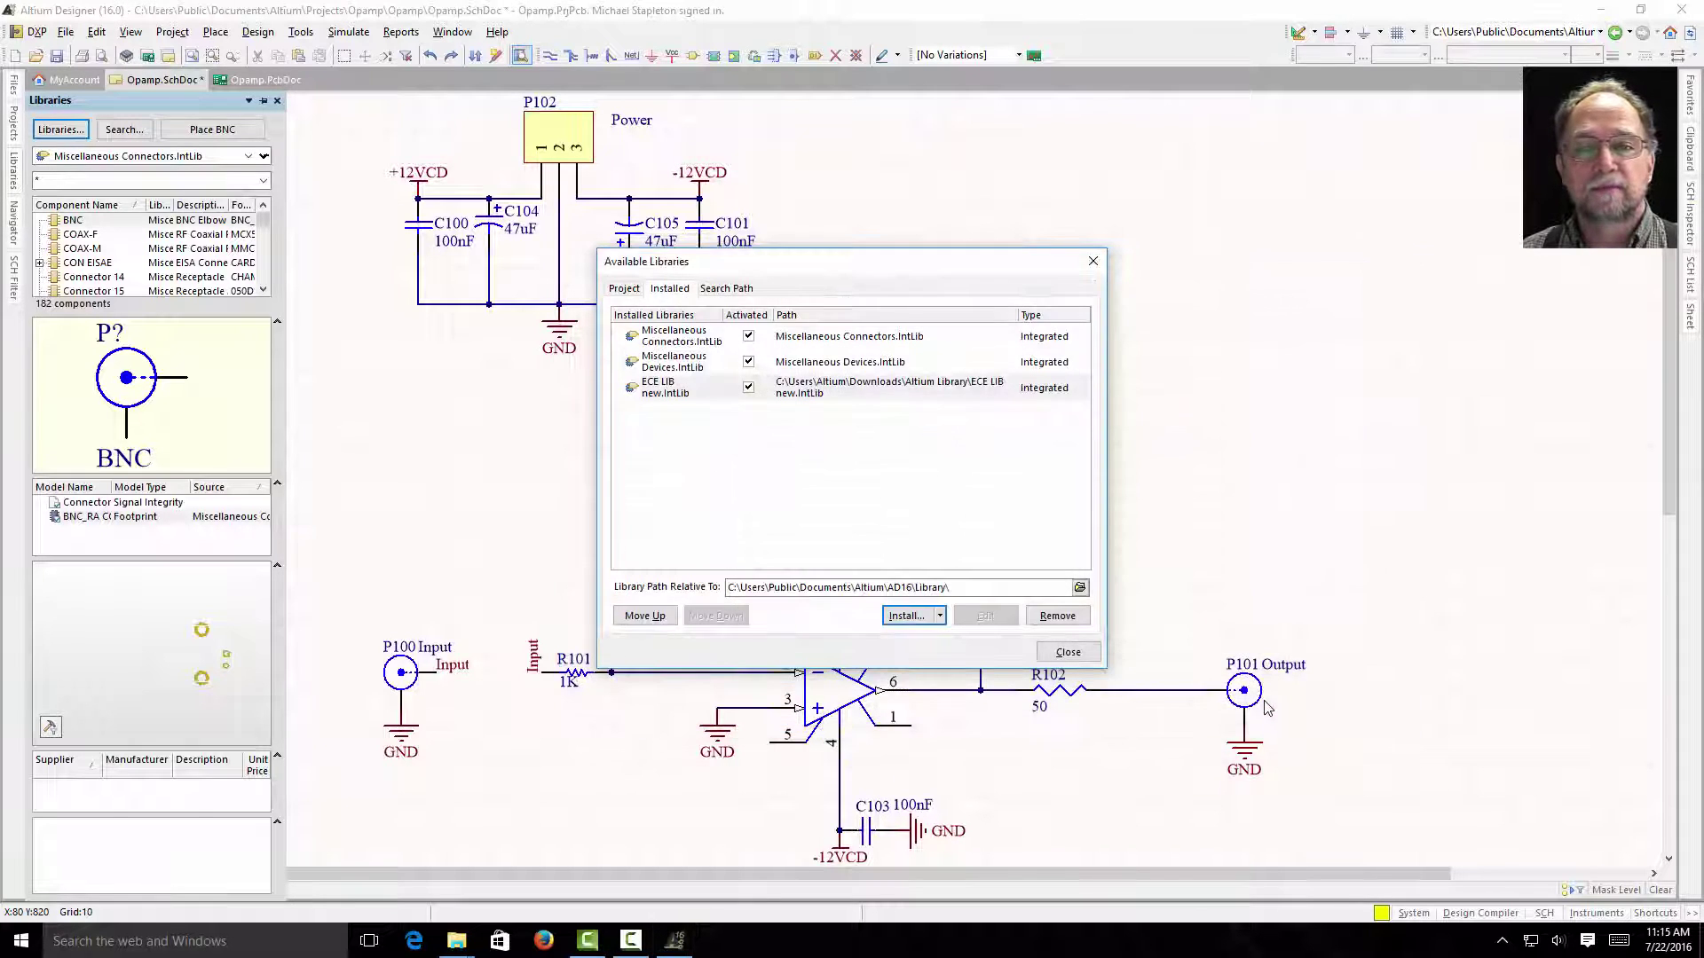
Step: Browse ECE LIB new.IntLib, previewing 3.5mm jack GM, 1470156-2 and ATmega324PA-PU
left_click(1068, 652)
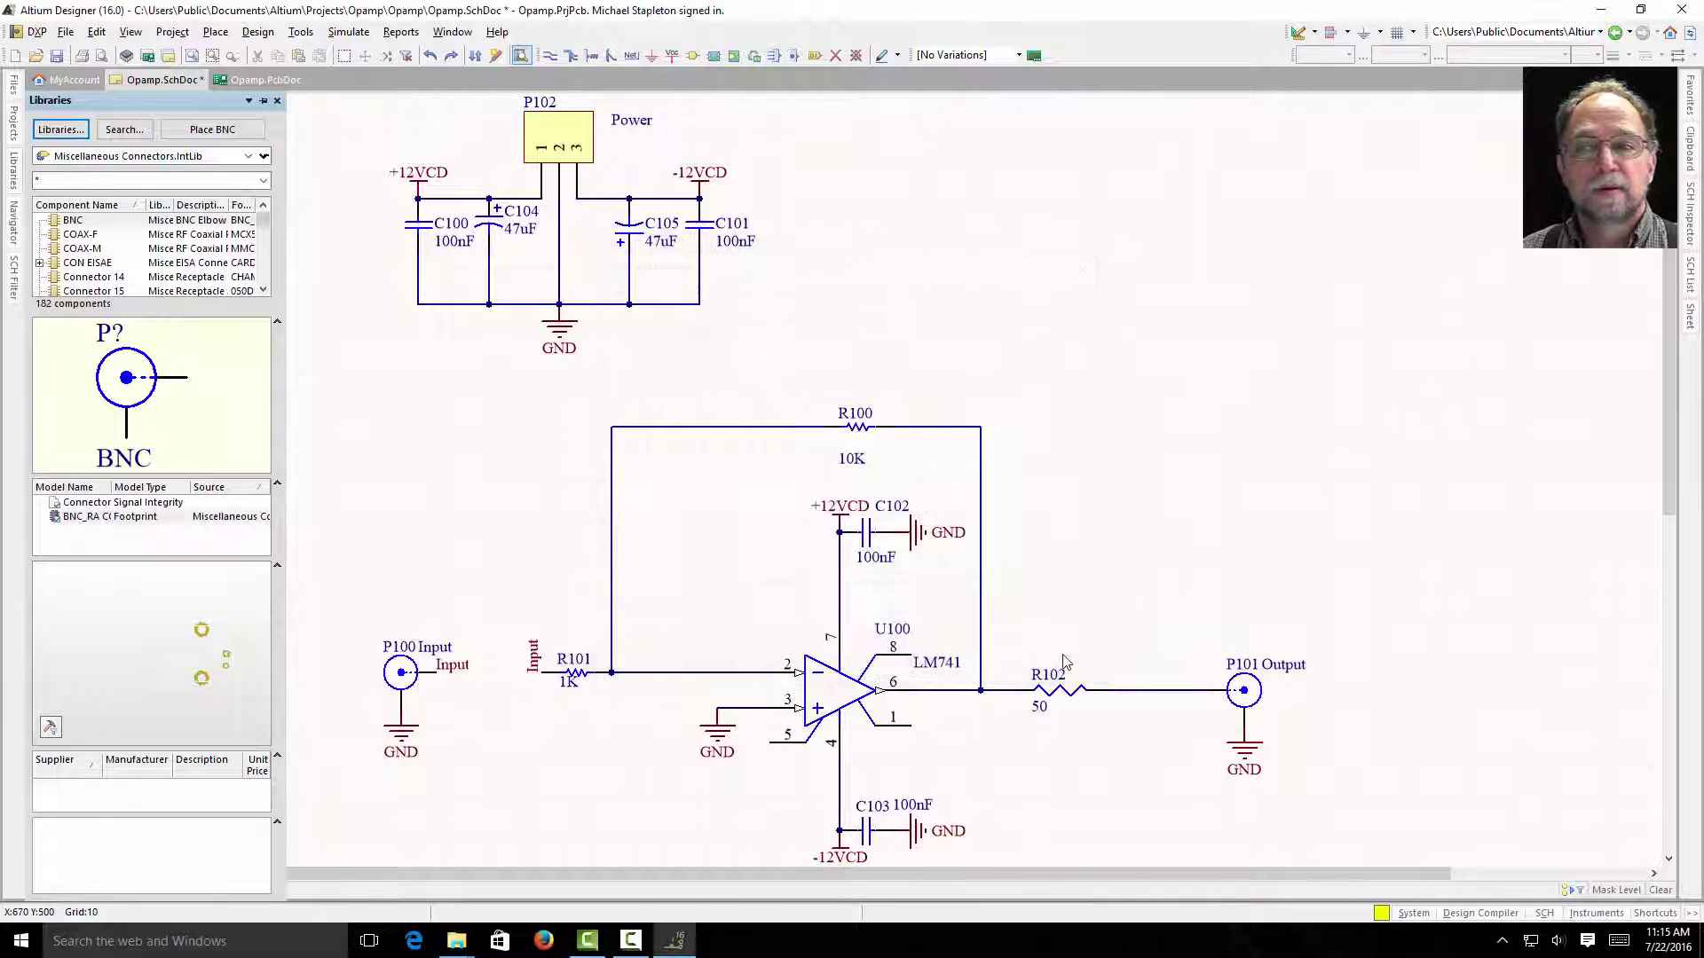
left_click(249, 157)
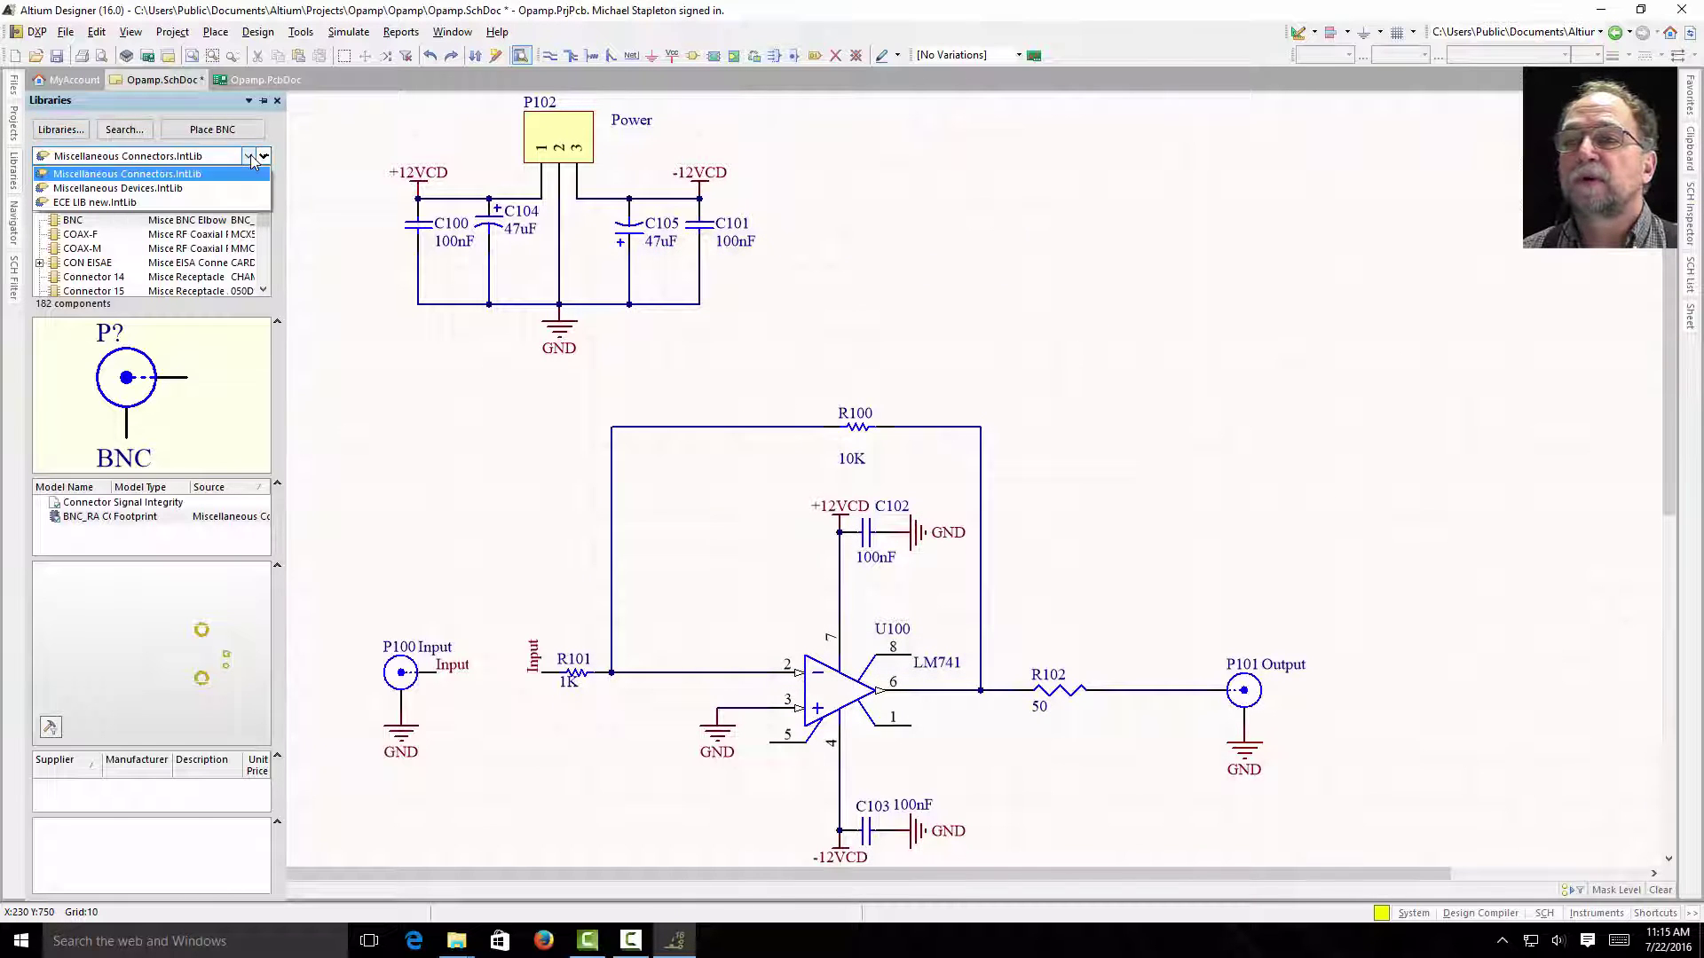
left_click(115, 203)
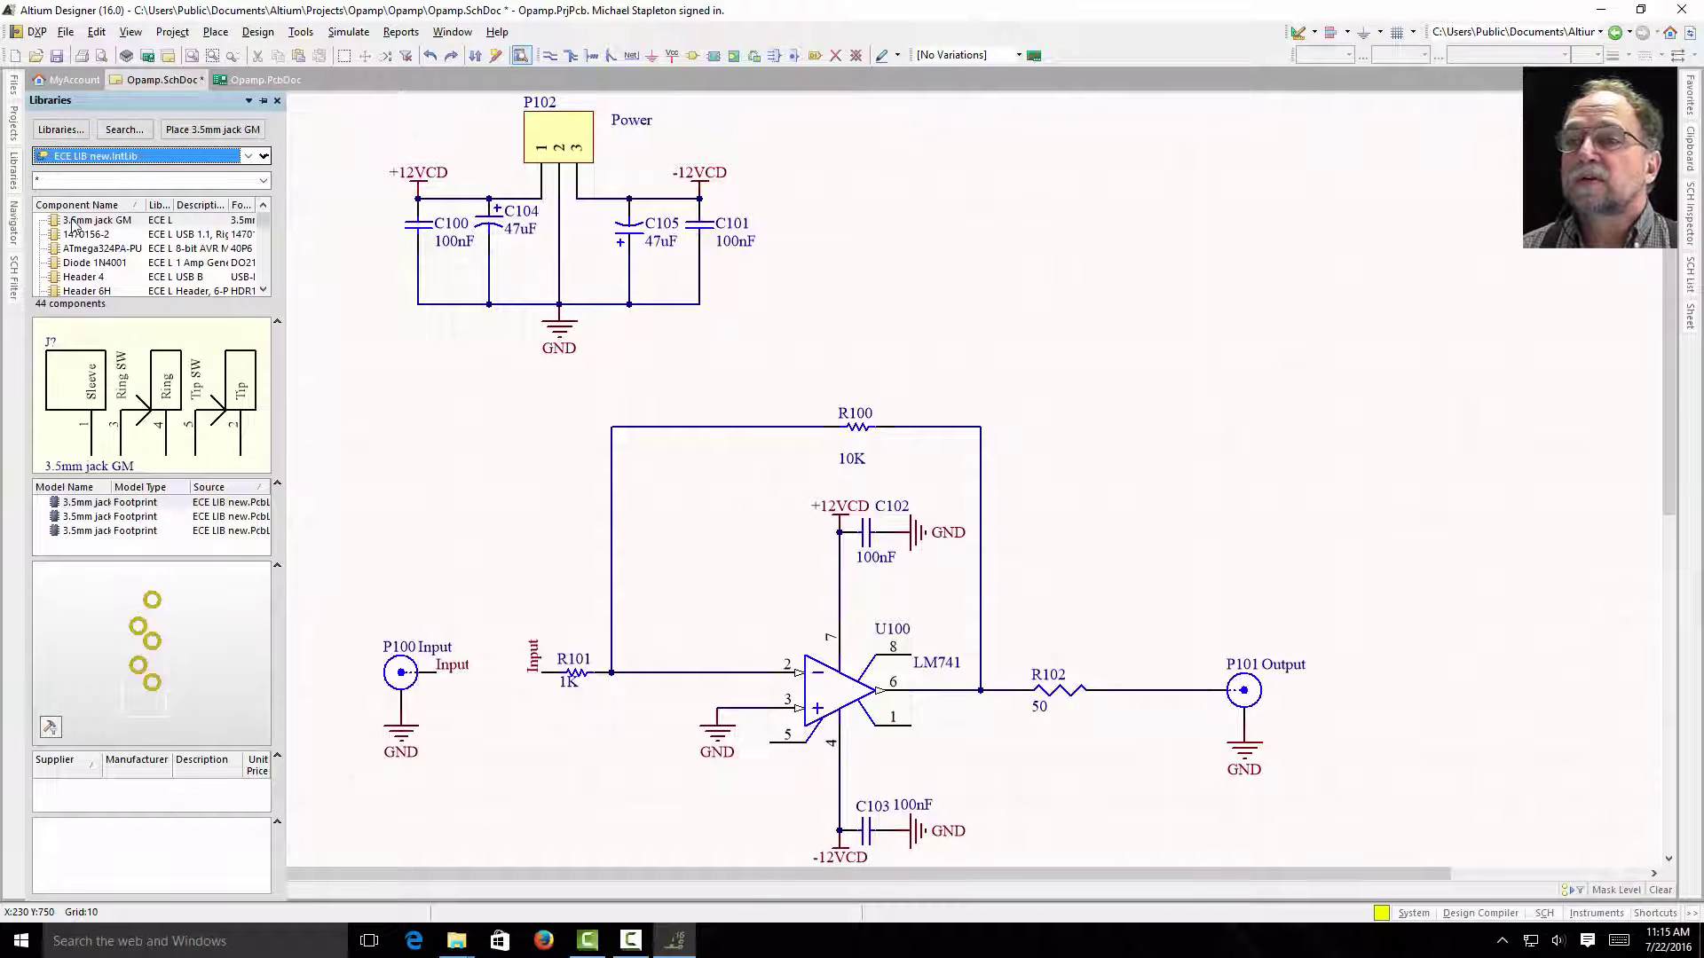
left_click_drag(73, 220, 71, 218)
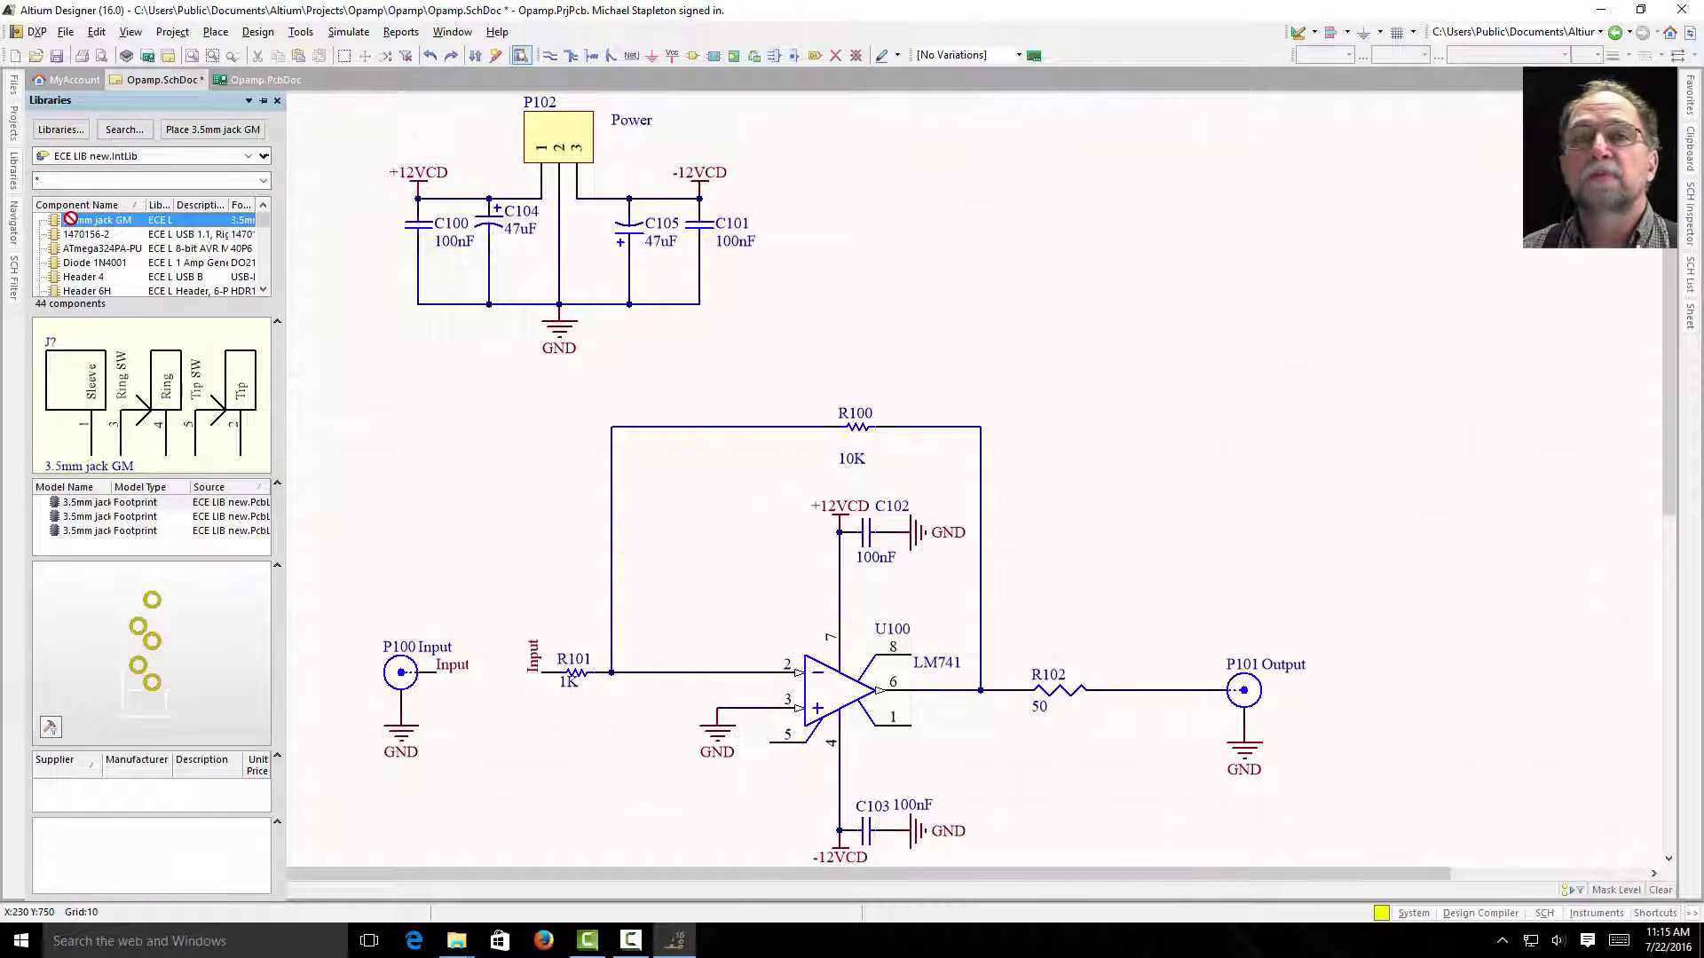
key("Down")
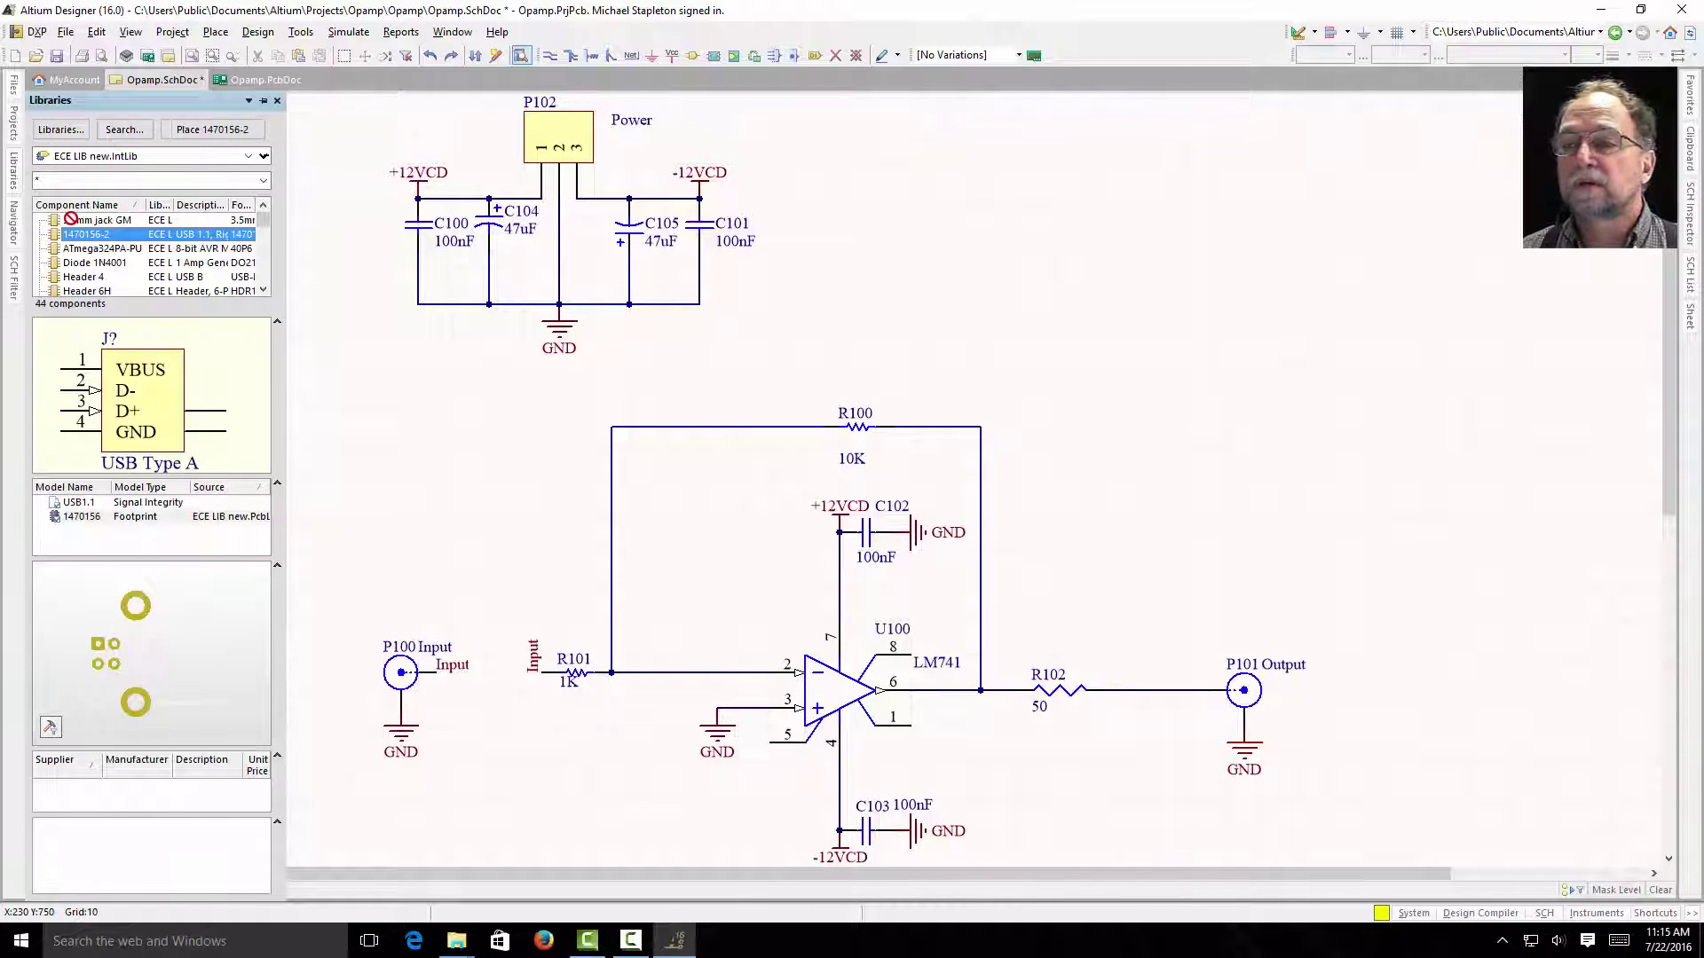
key("Down")
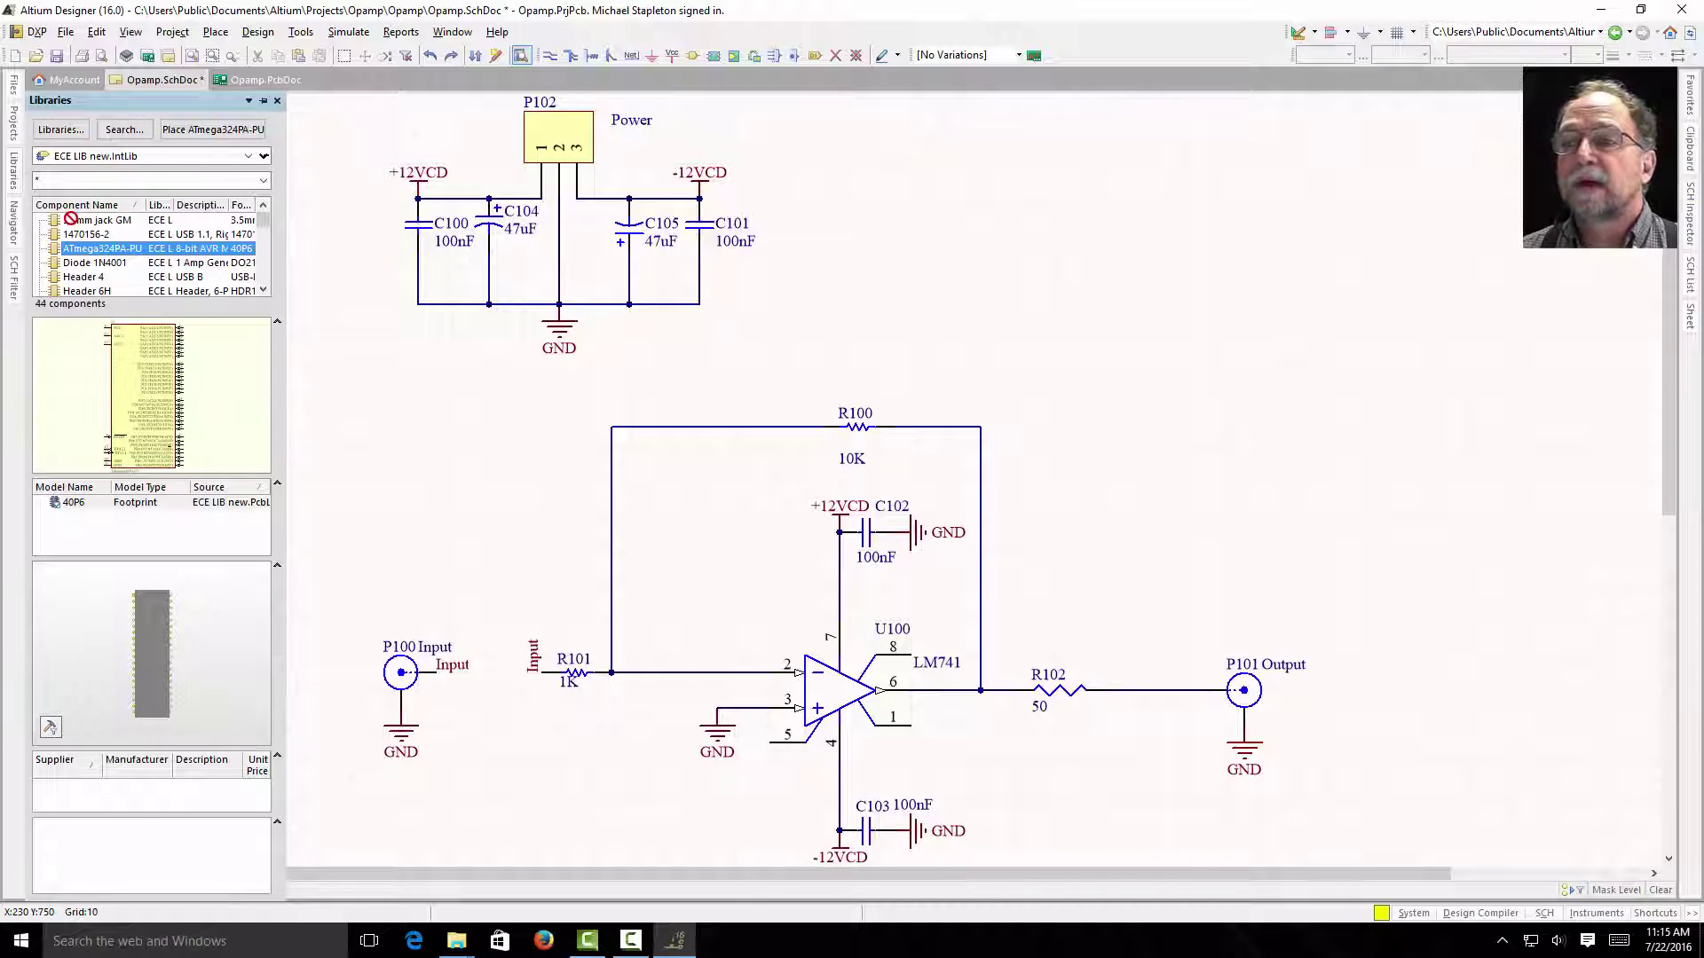
Step: Refresh the component list, then preview PIC18F4620-I/P and MSP430F22x2-DA3
right_click(70, 220)
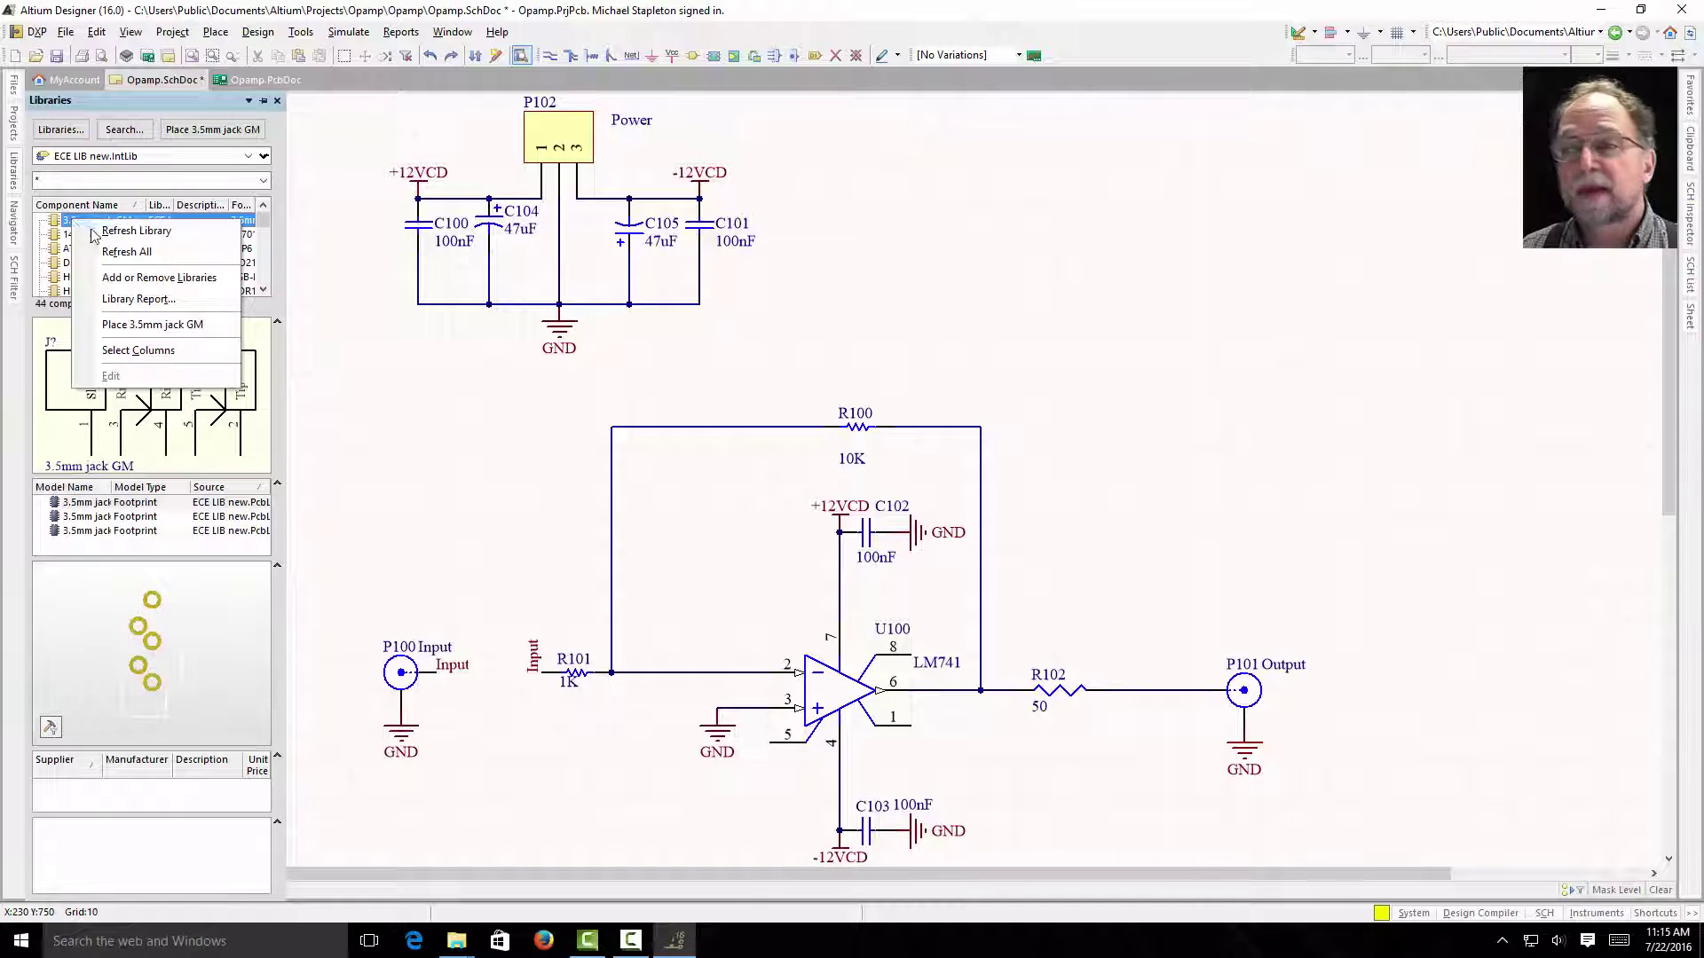
left_click(124, 231)
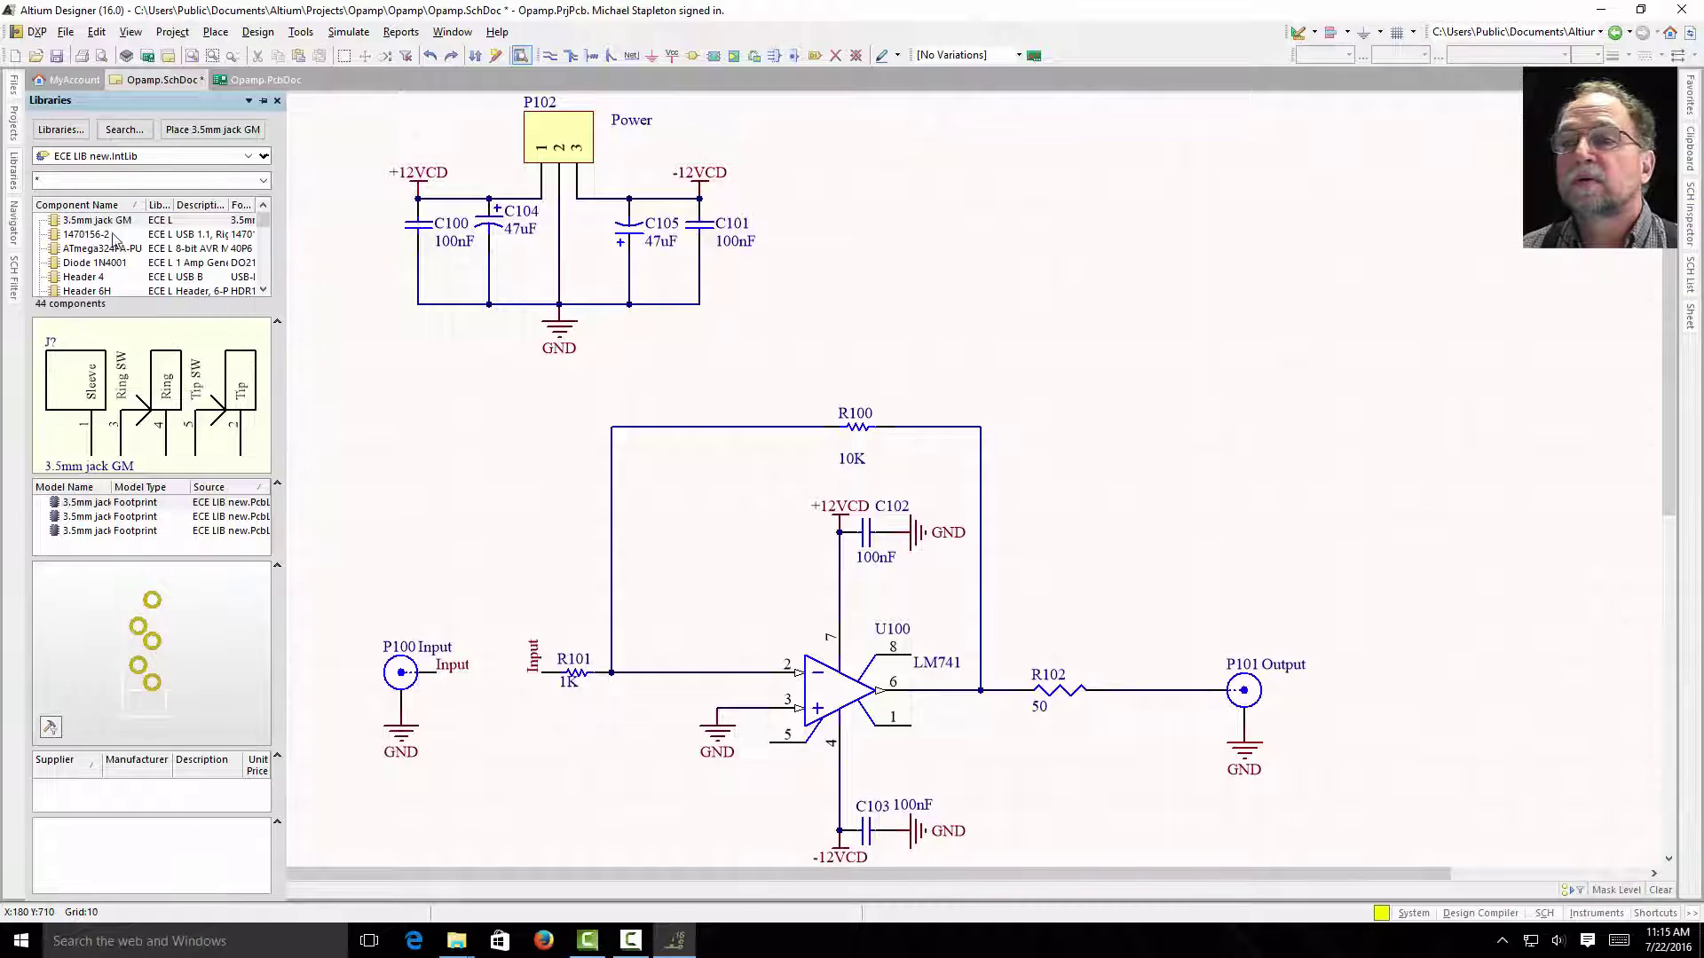
scroll(104, 273, "down", 5)
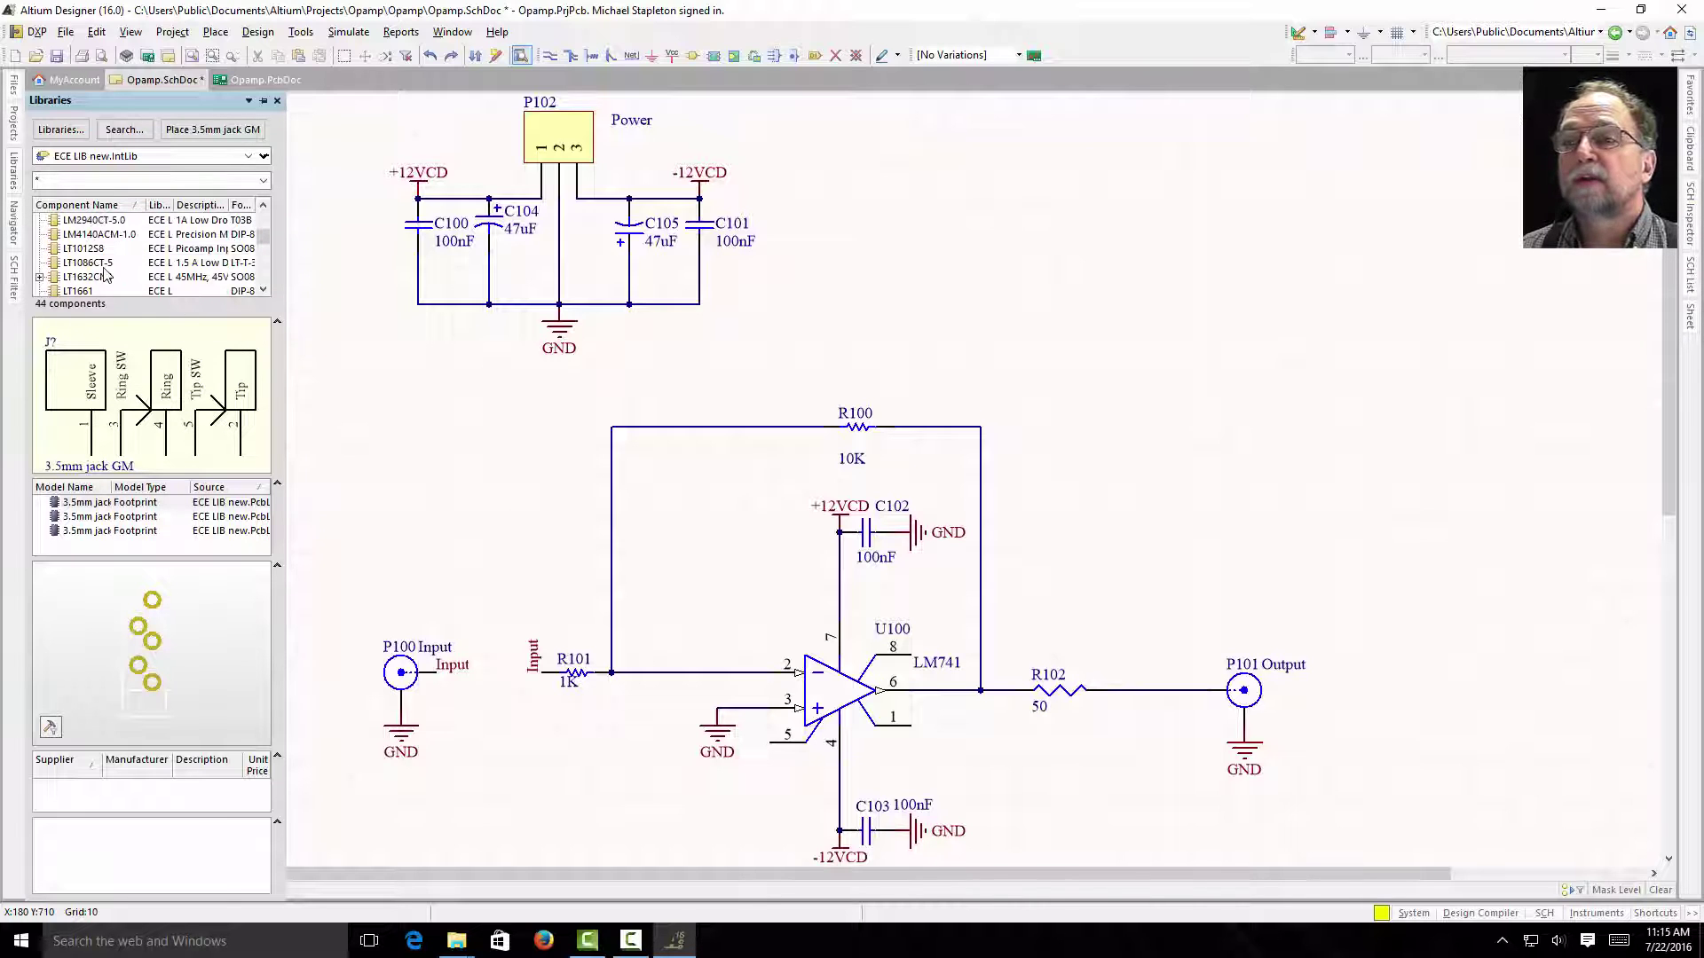
scroll(105, 274, "down", 3)
scroll(104, 274, "down", 3)
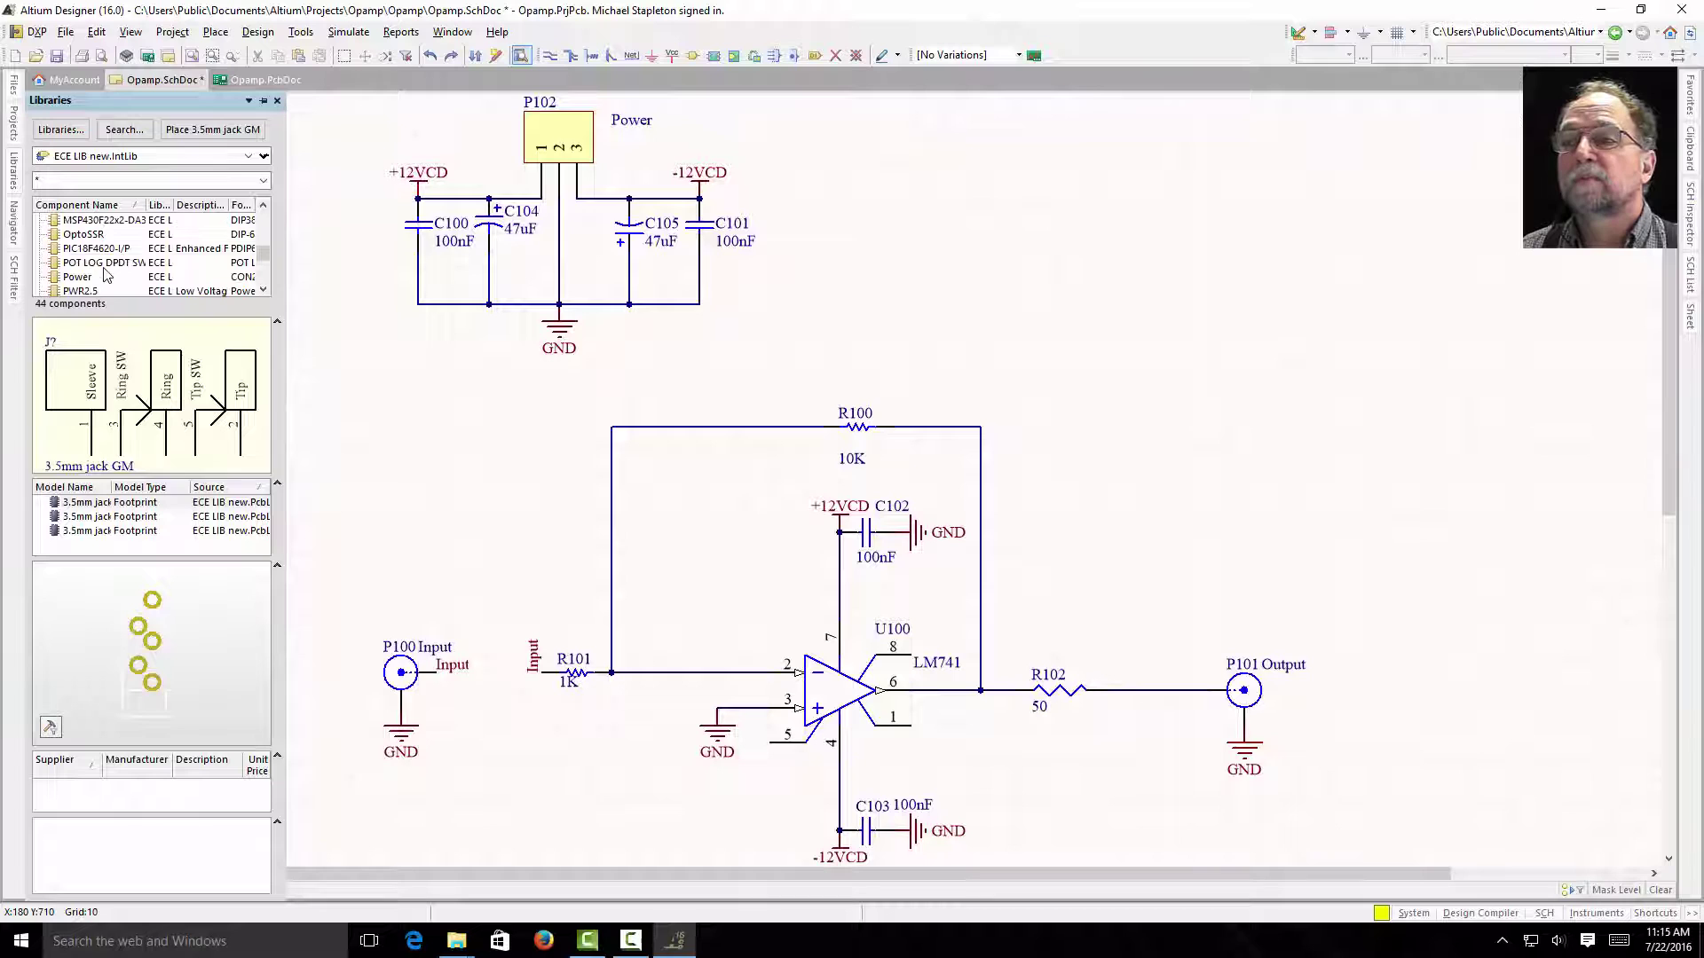
left_click(105, 249)
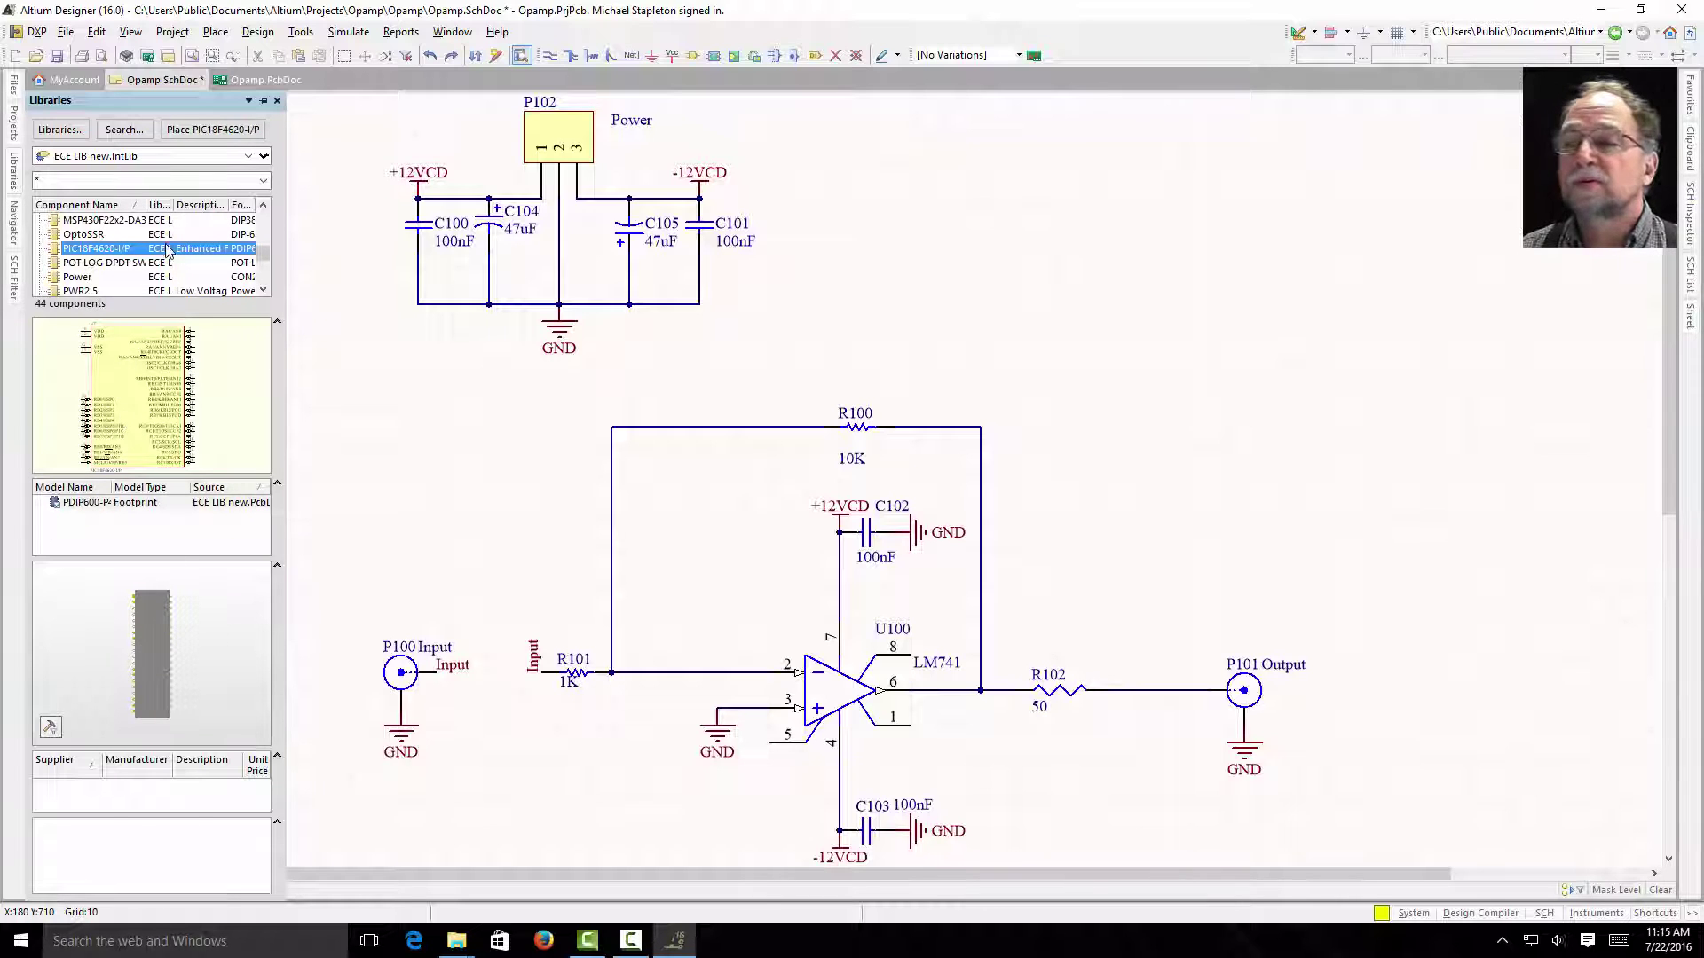
left_click(88, 221)
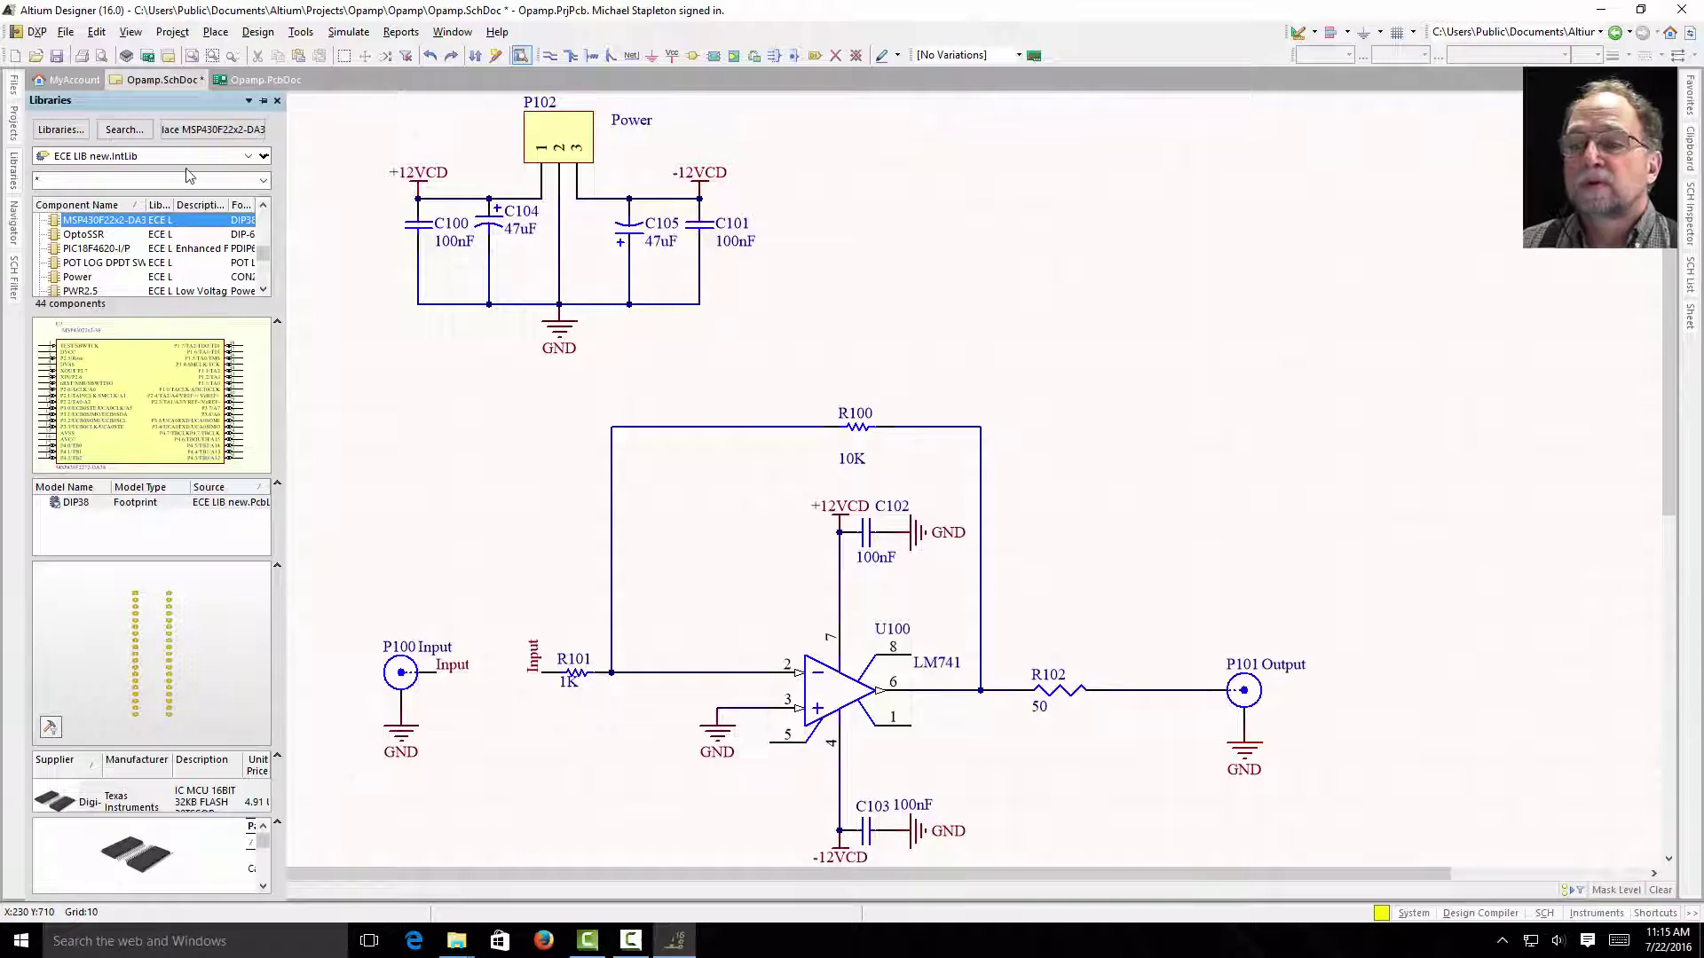
Step: Start placing MSP430F22x2-DA3, then cancel the floating part with Esc
left_click(229, 131)
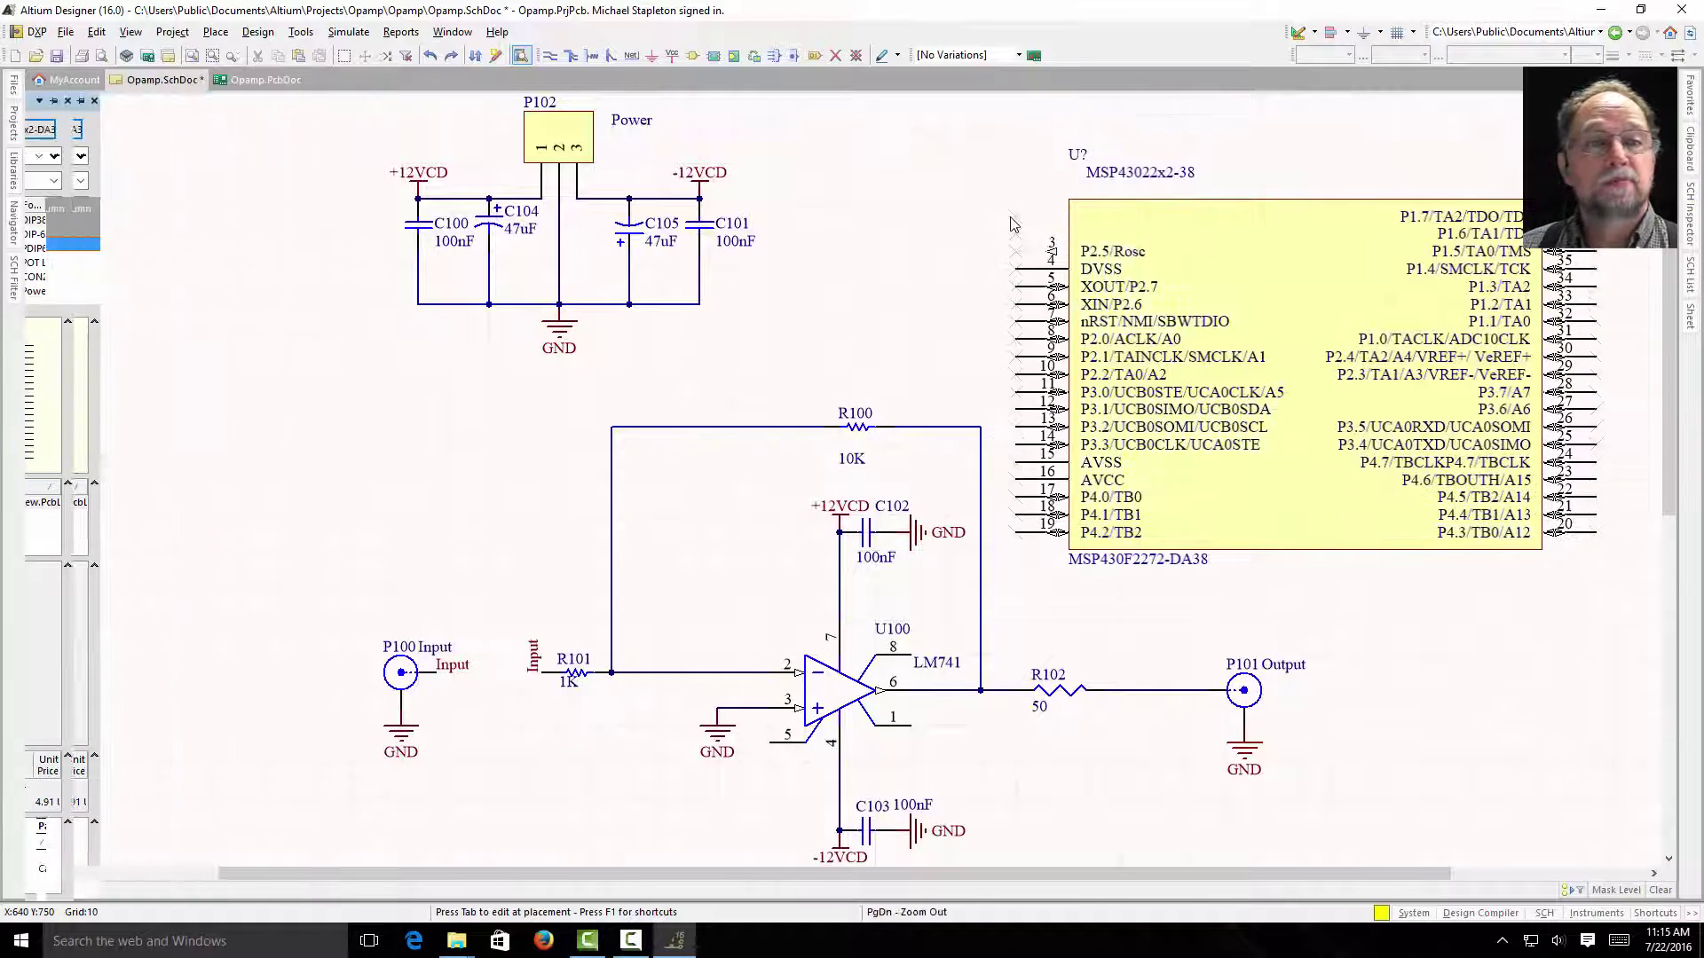
key("End")
key("Escape")
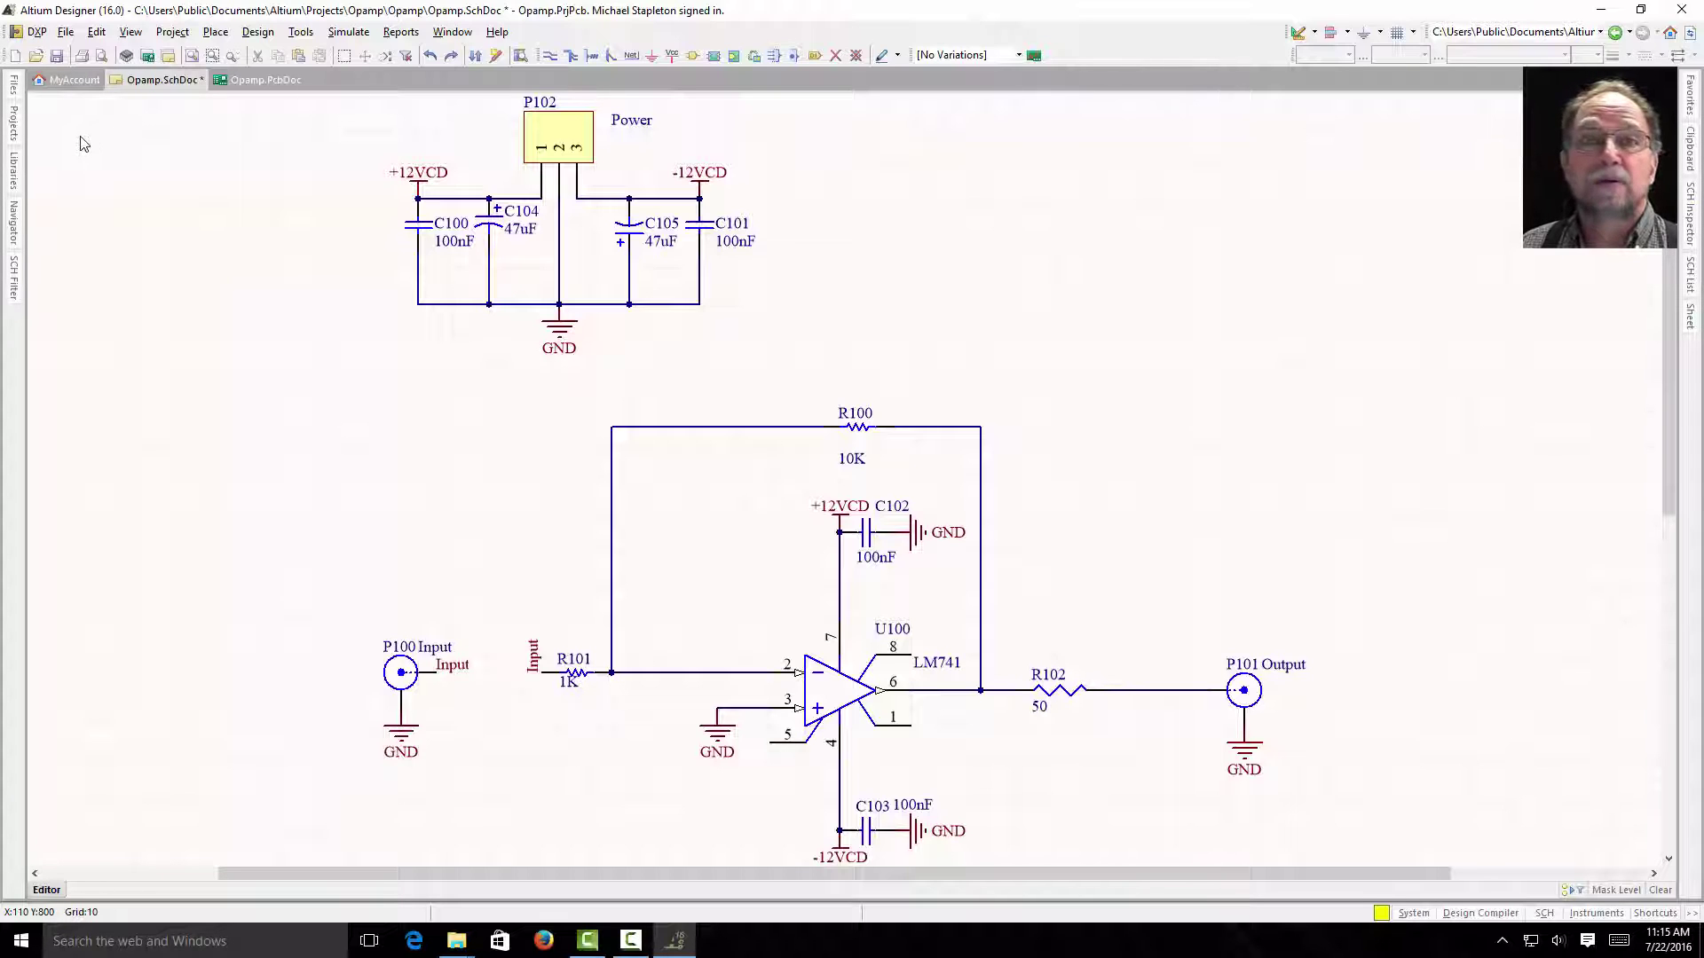
Step: Review the installed libraries list and close it without changes
mouse_move(18, 182)
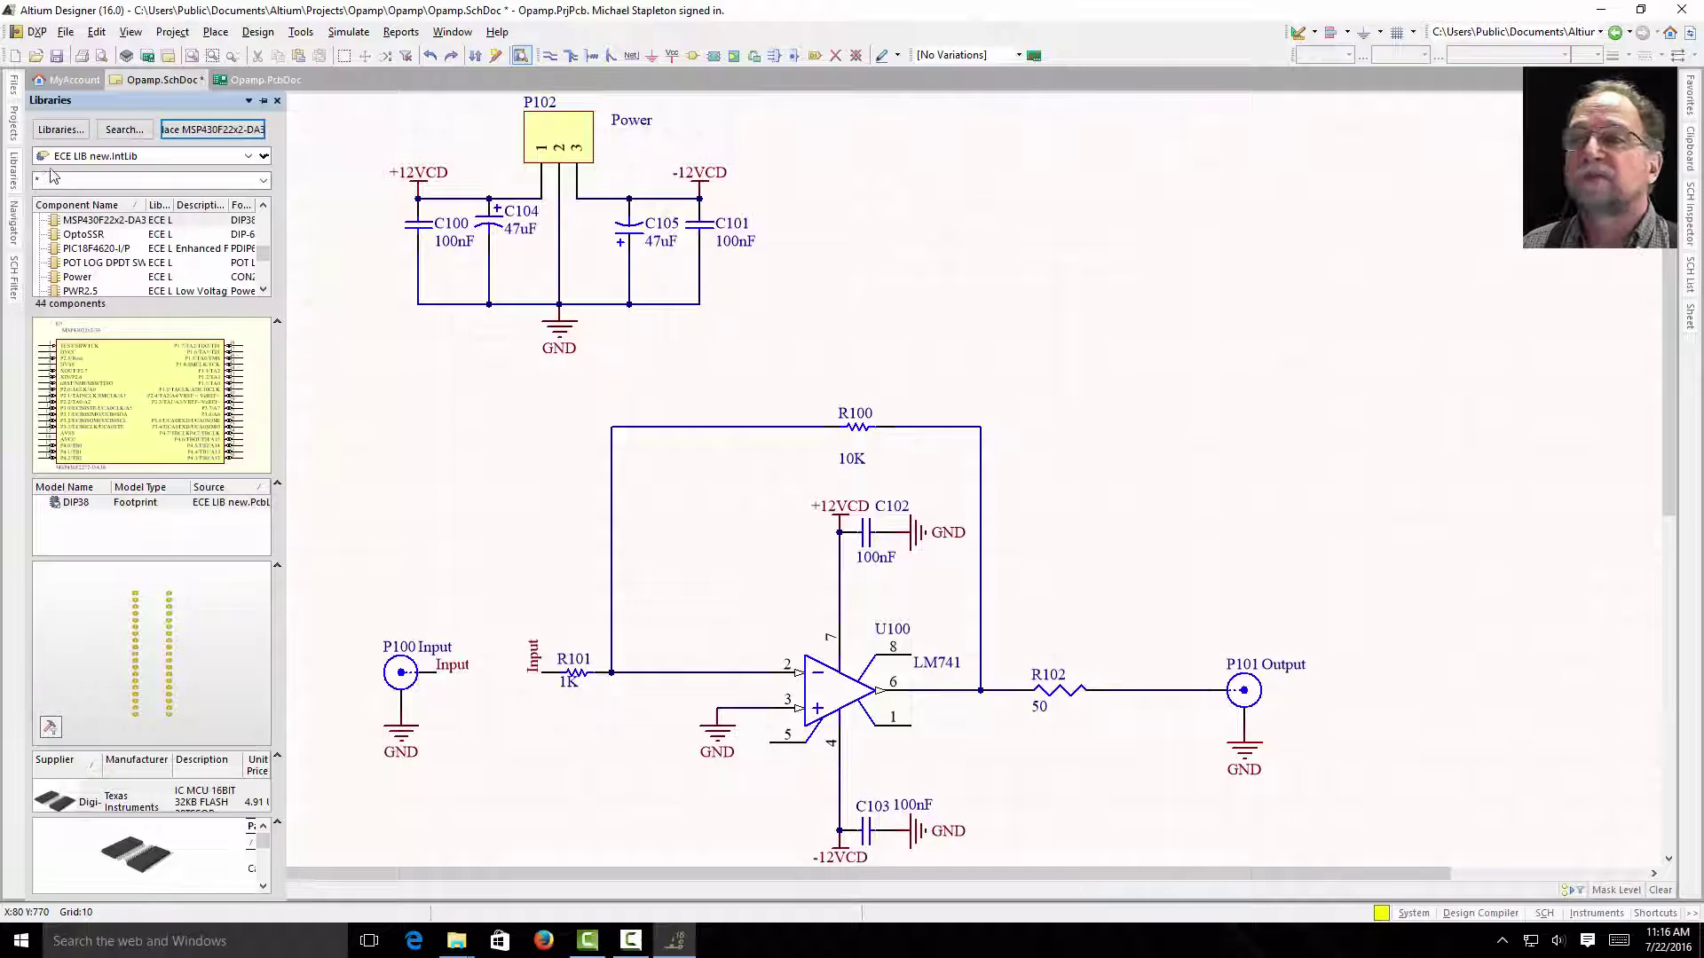
left_click(59, 130)
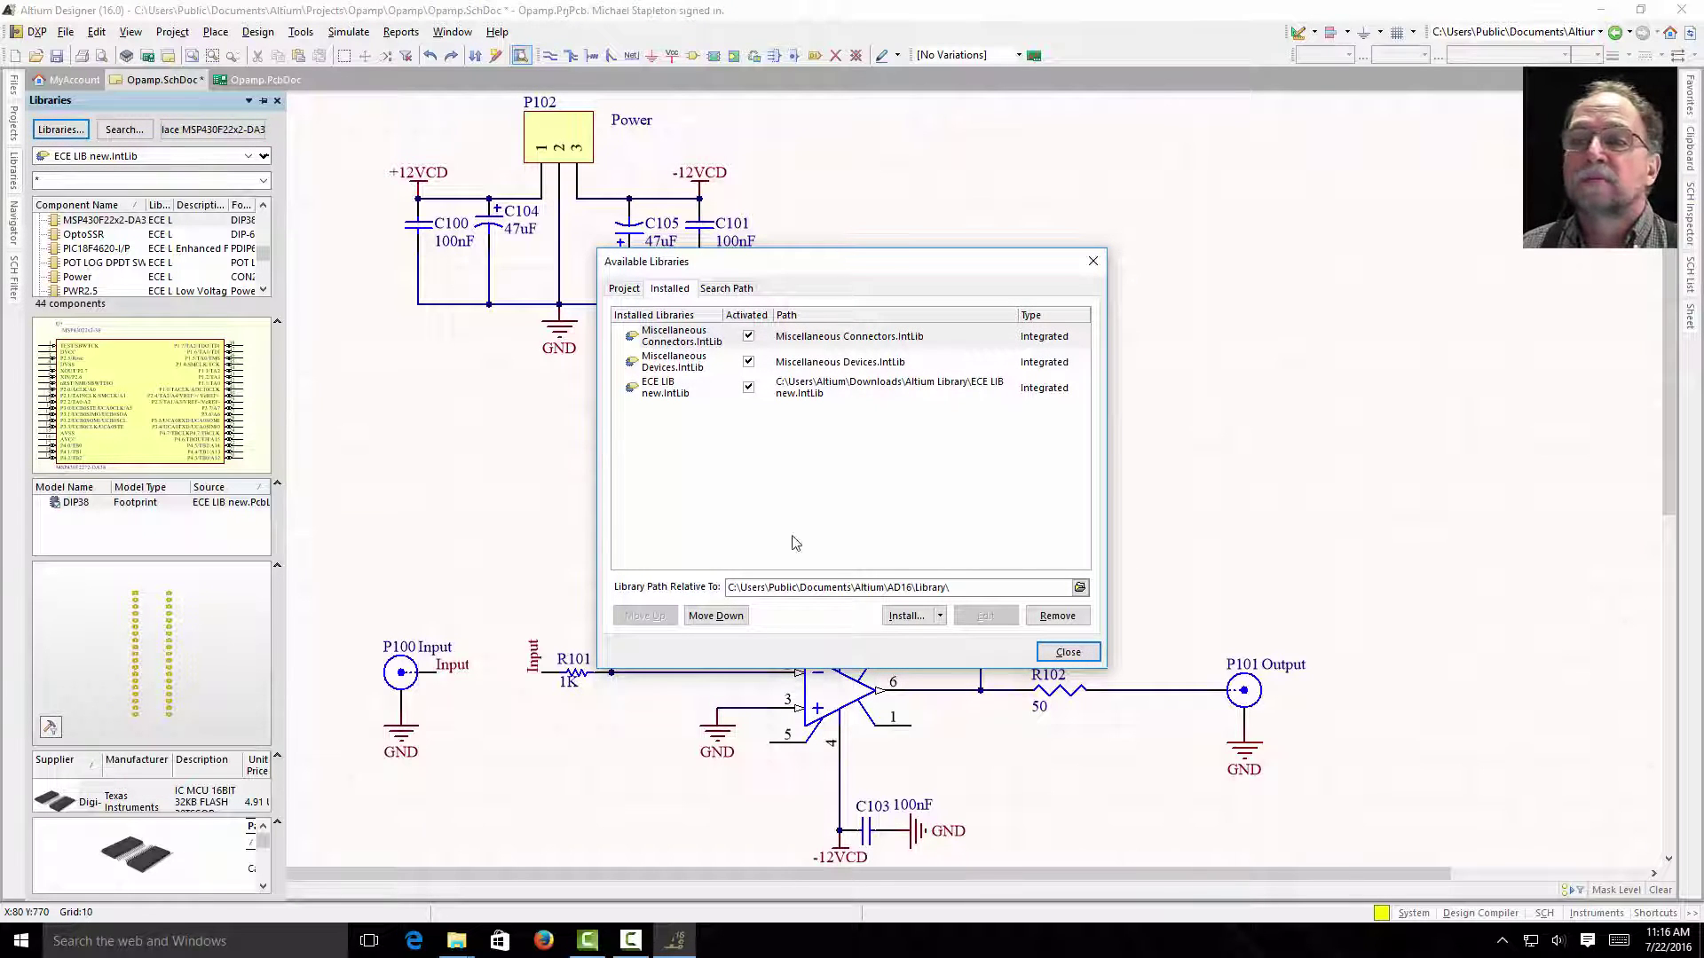
left_click(1067, 652)
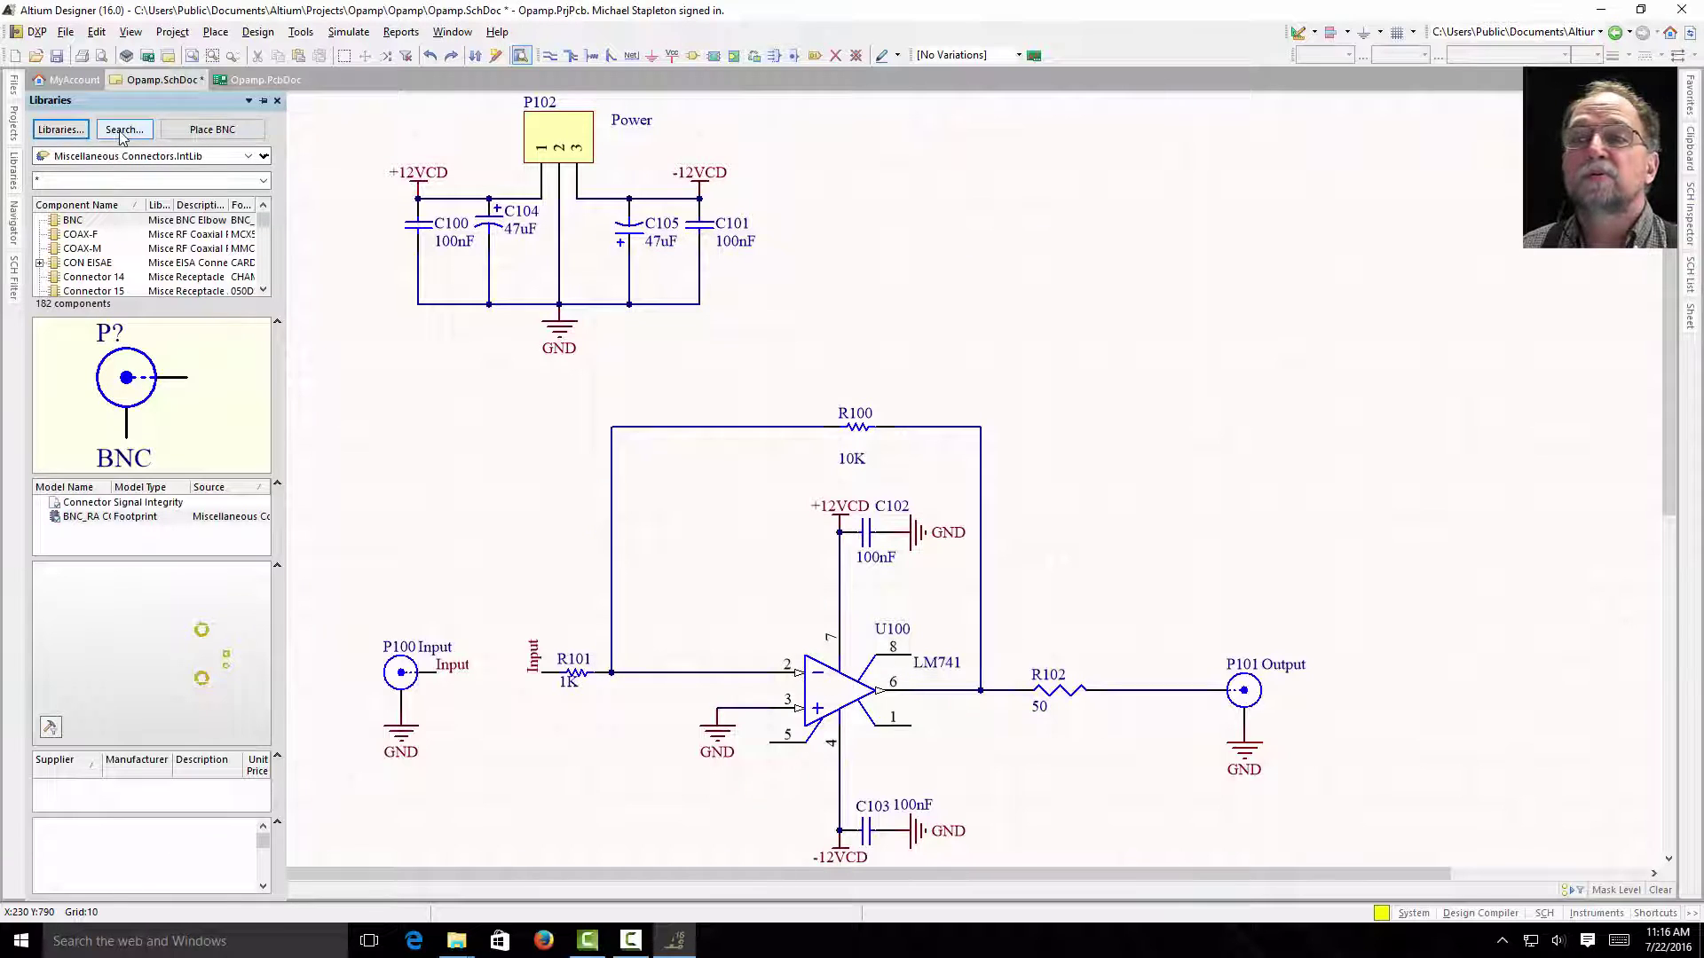
Step: Start a library search for component names that contain LM741
left_click(124, 130)
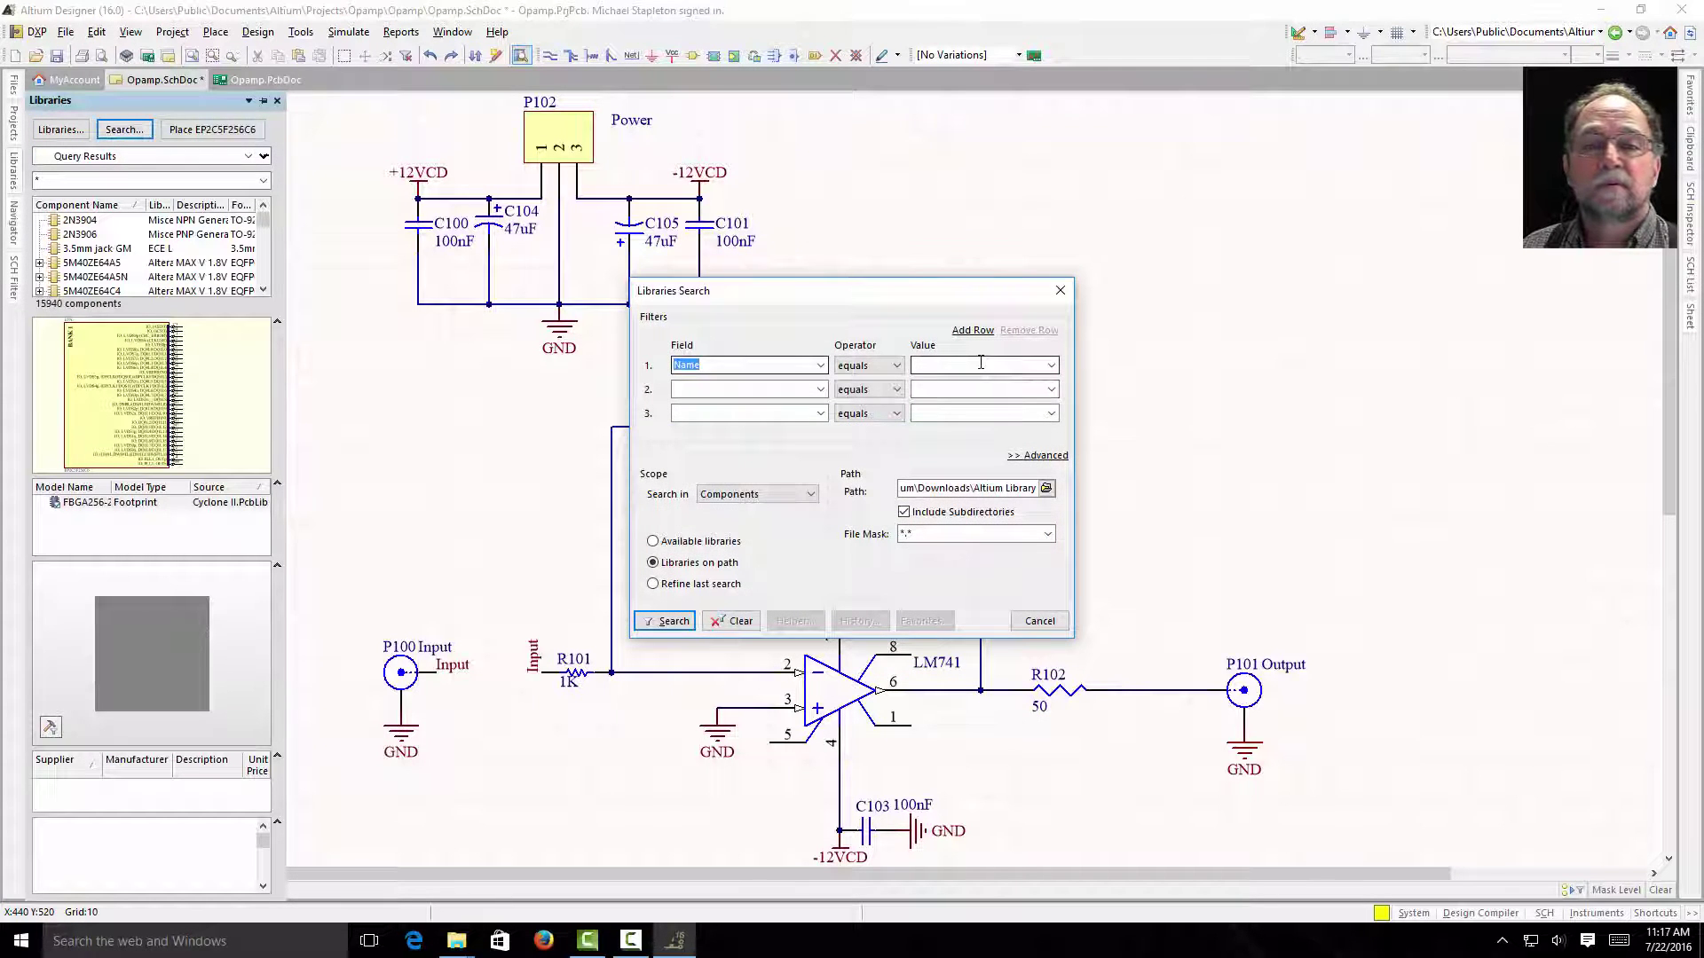
left_click(981, 364)
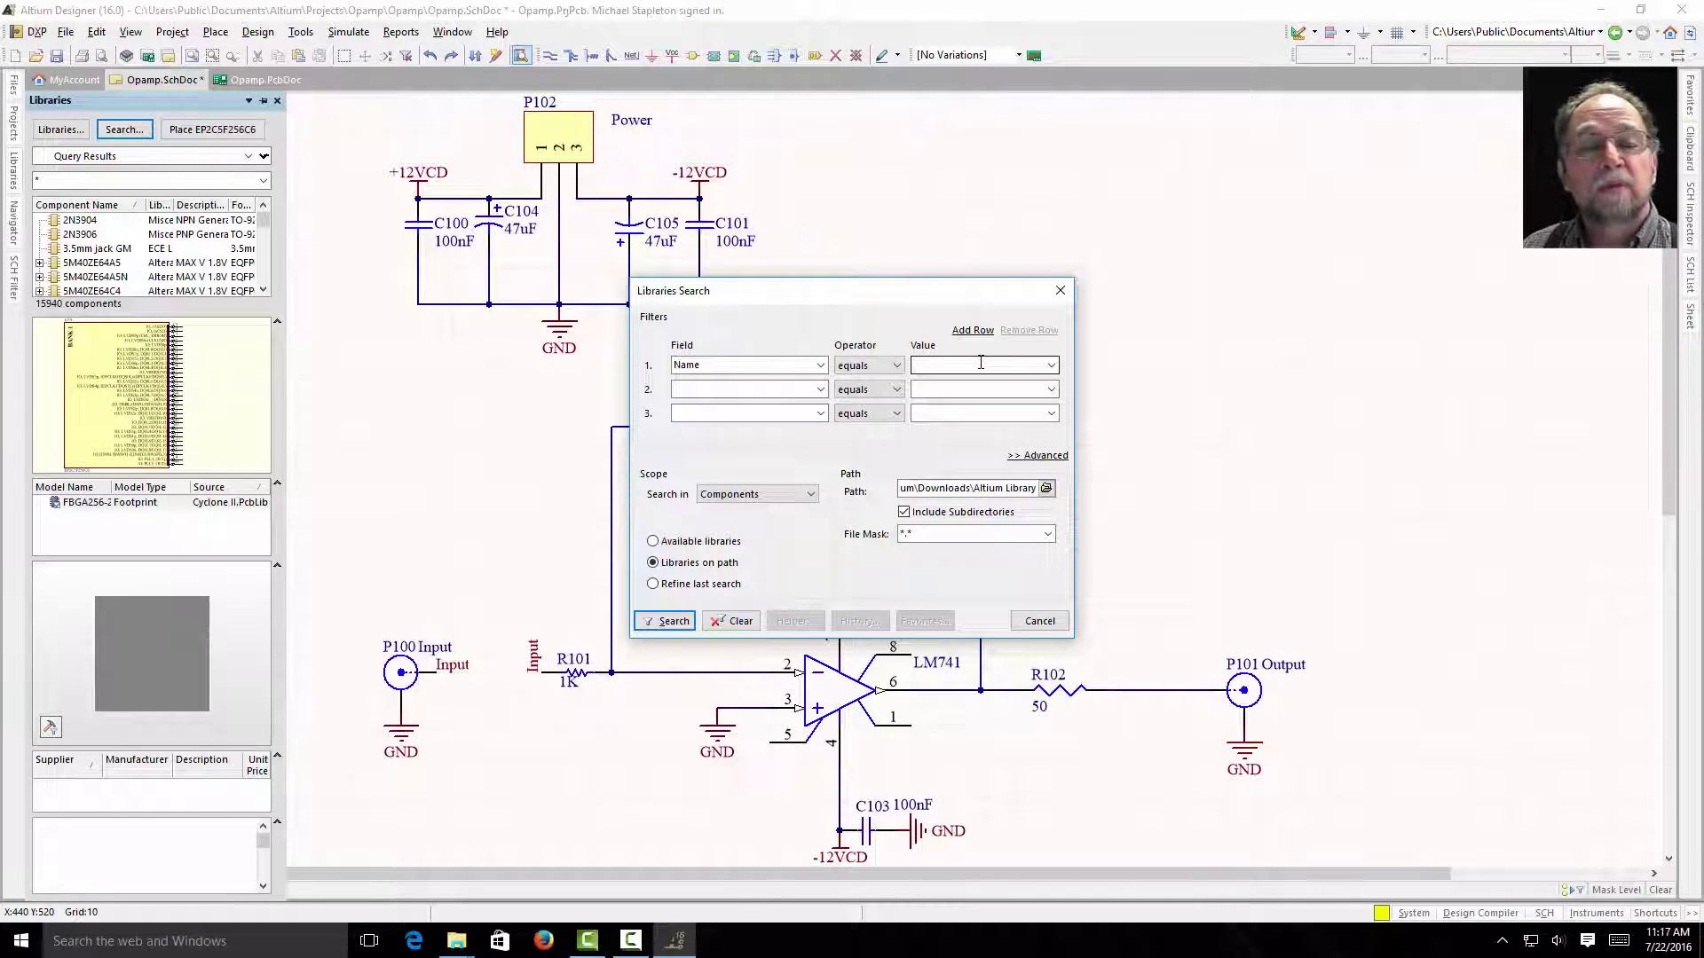
type("LM741")
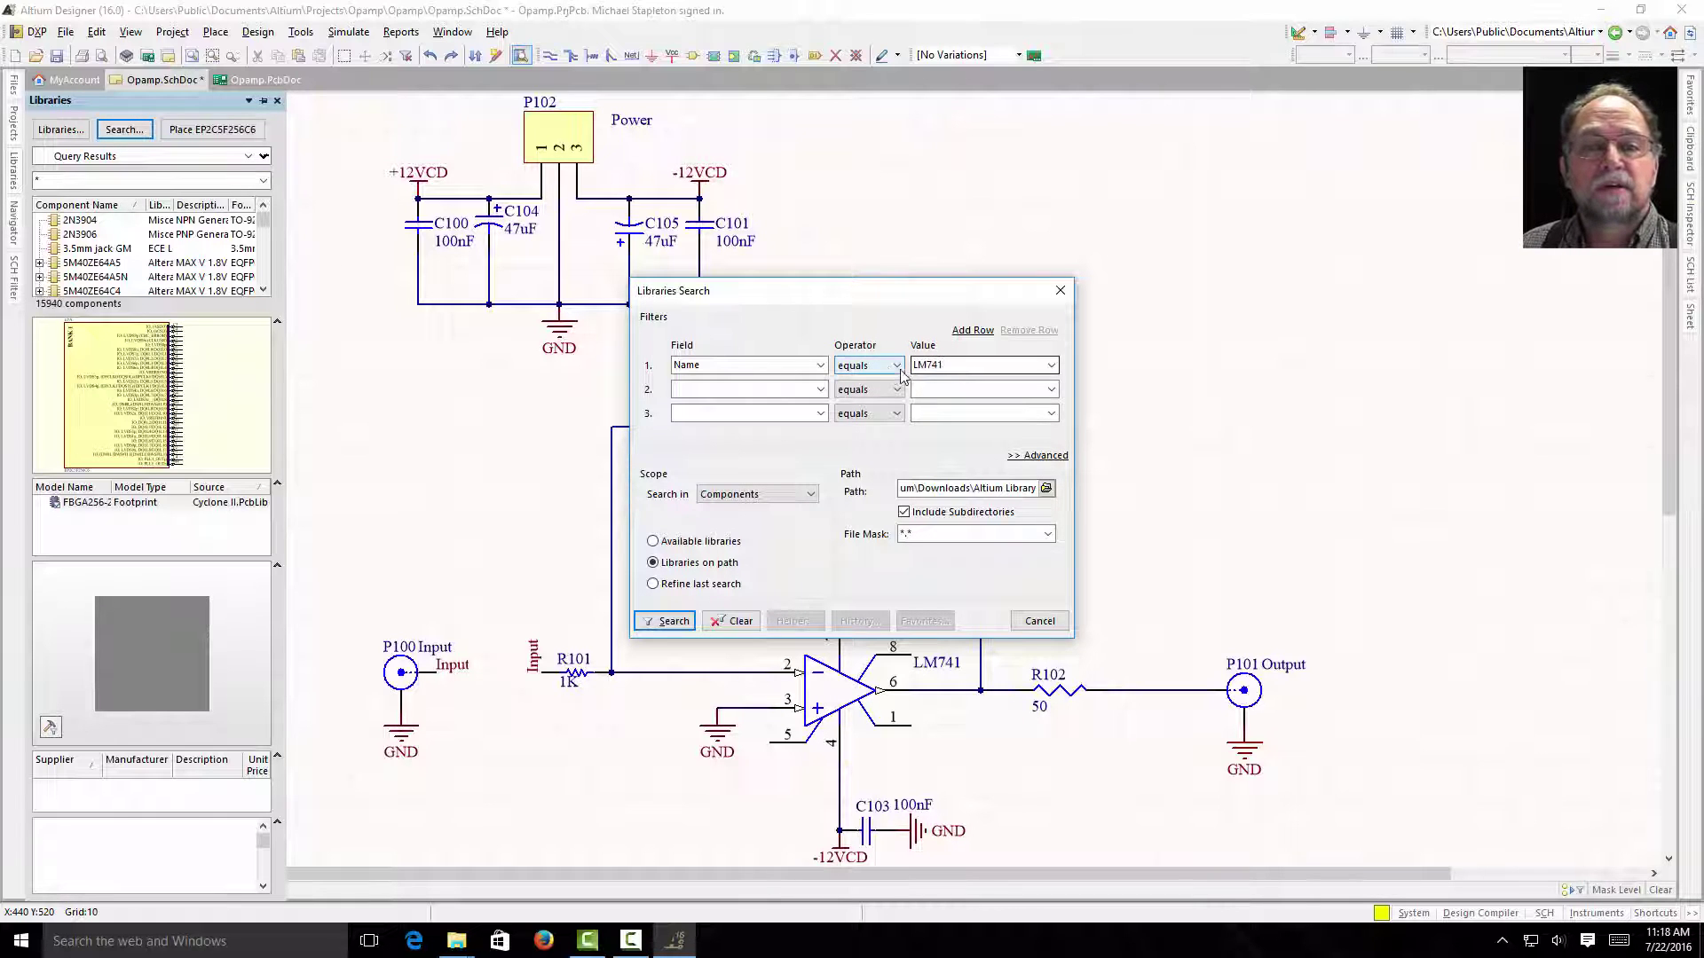
left_click(896, 365)
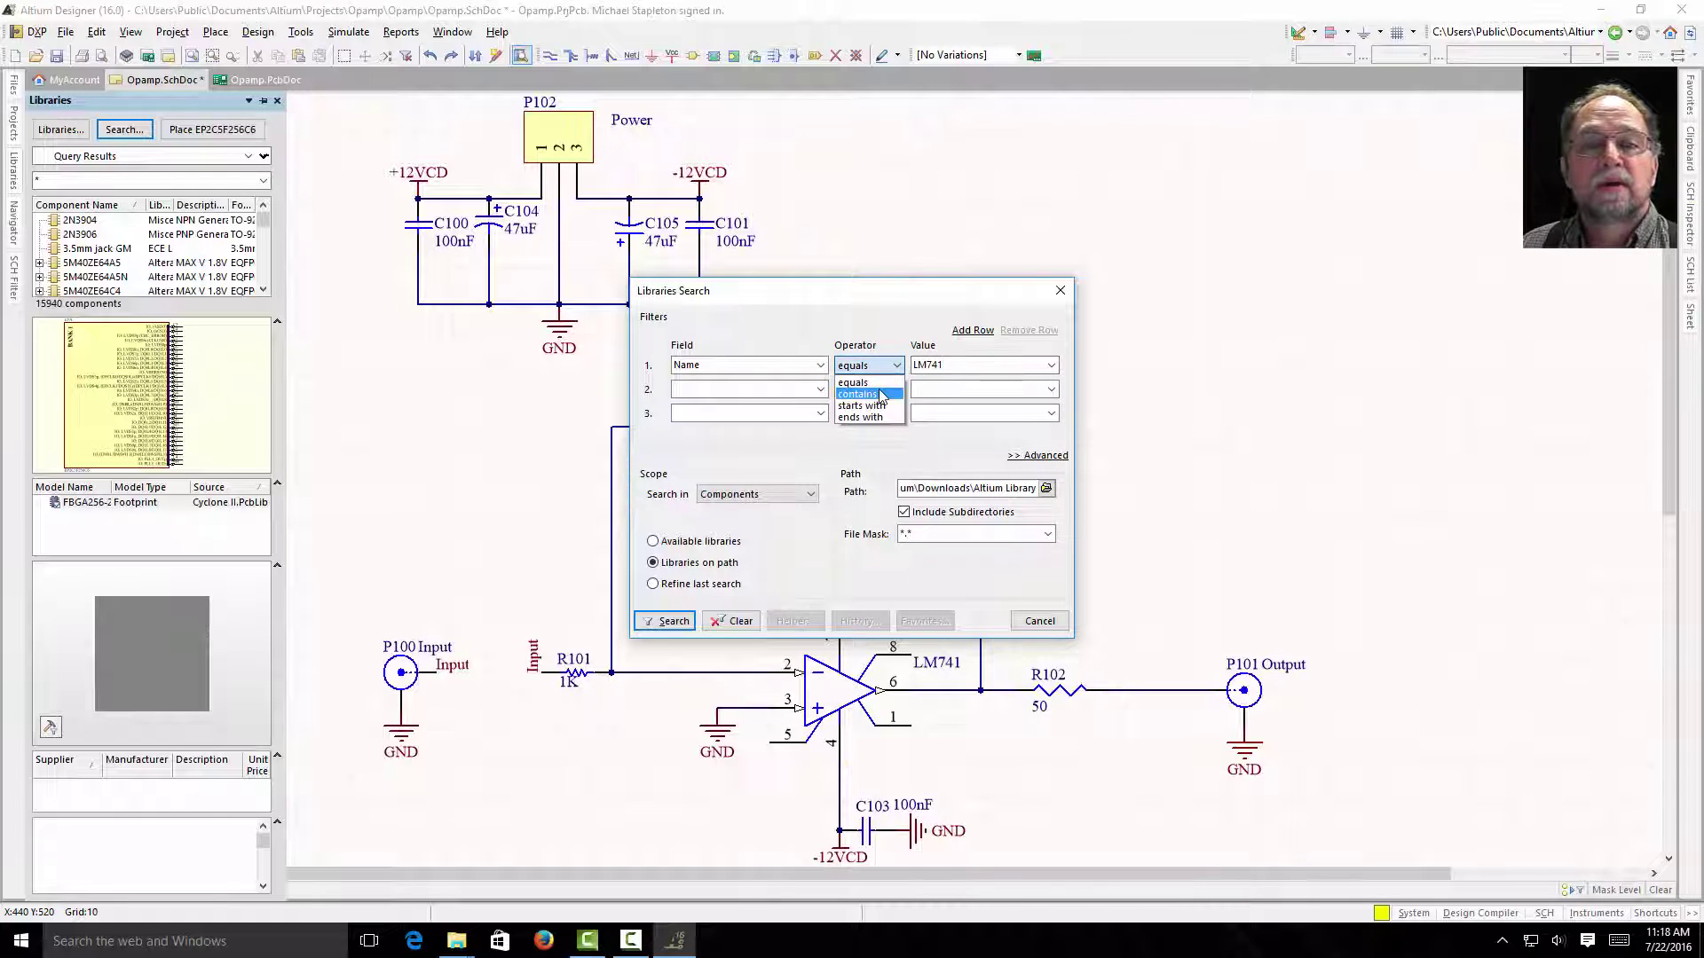
left_click(882, 395)
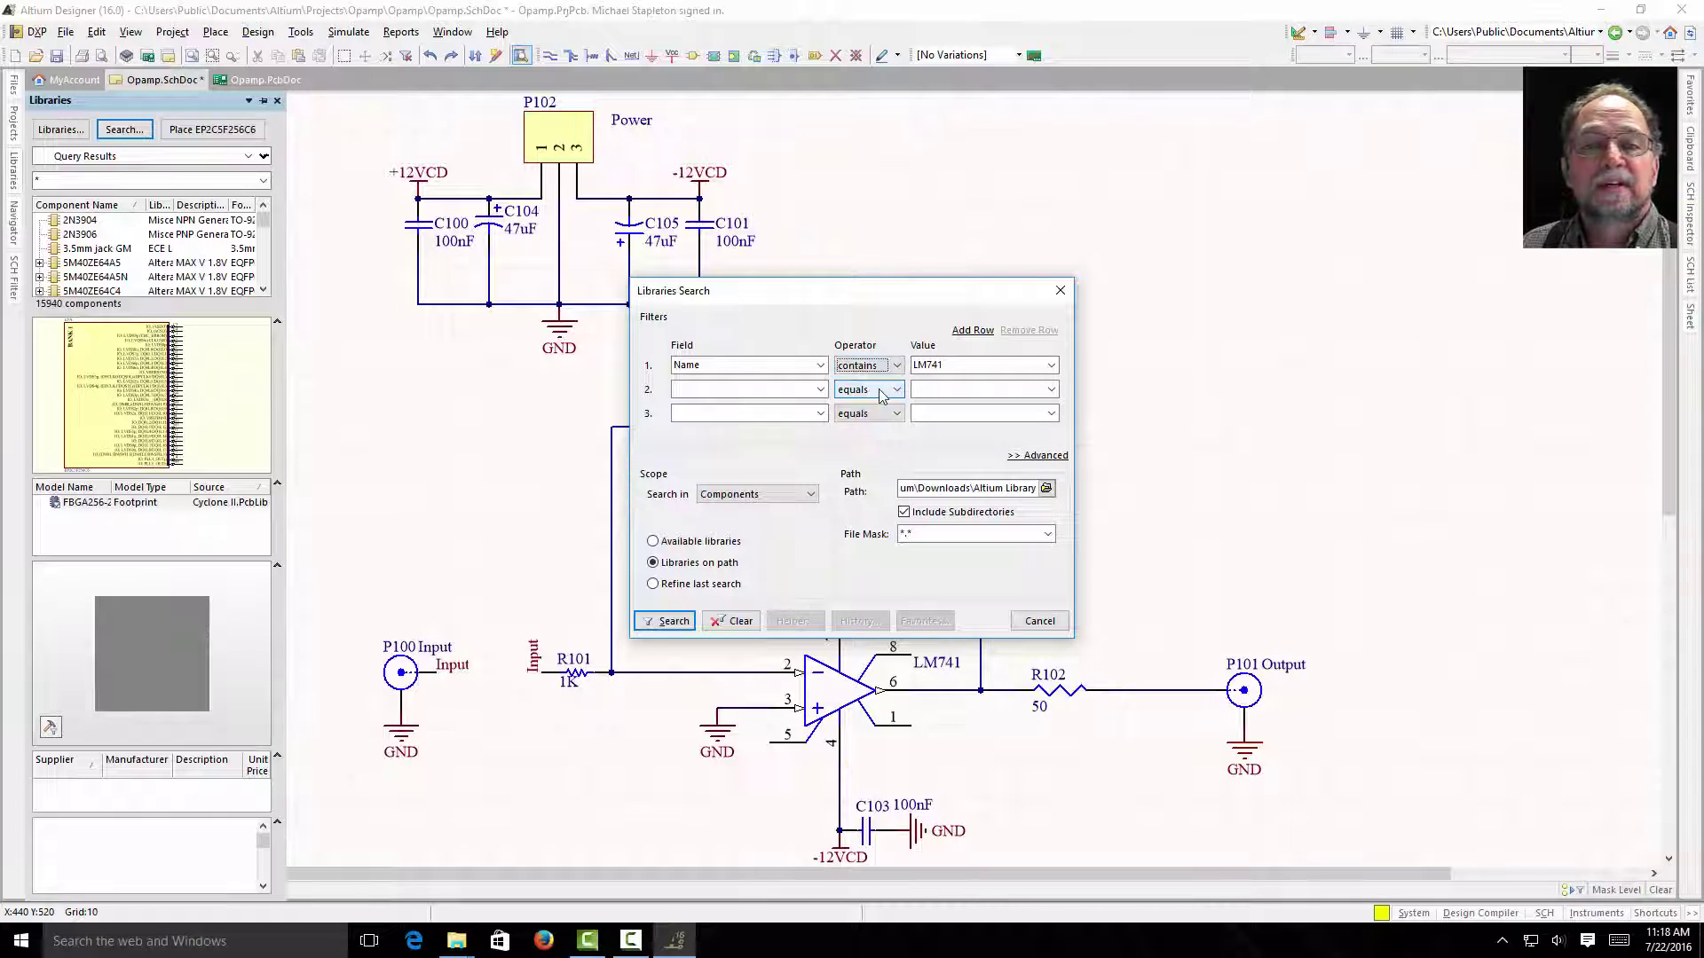
Step: Set the search scope to libraries on path and browse for the search folder
left_click(655, 542)
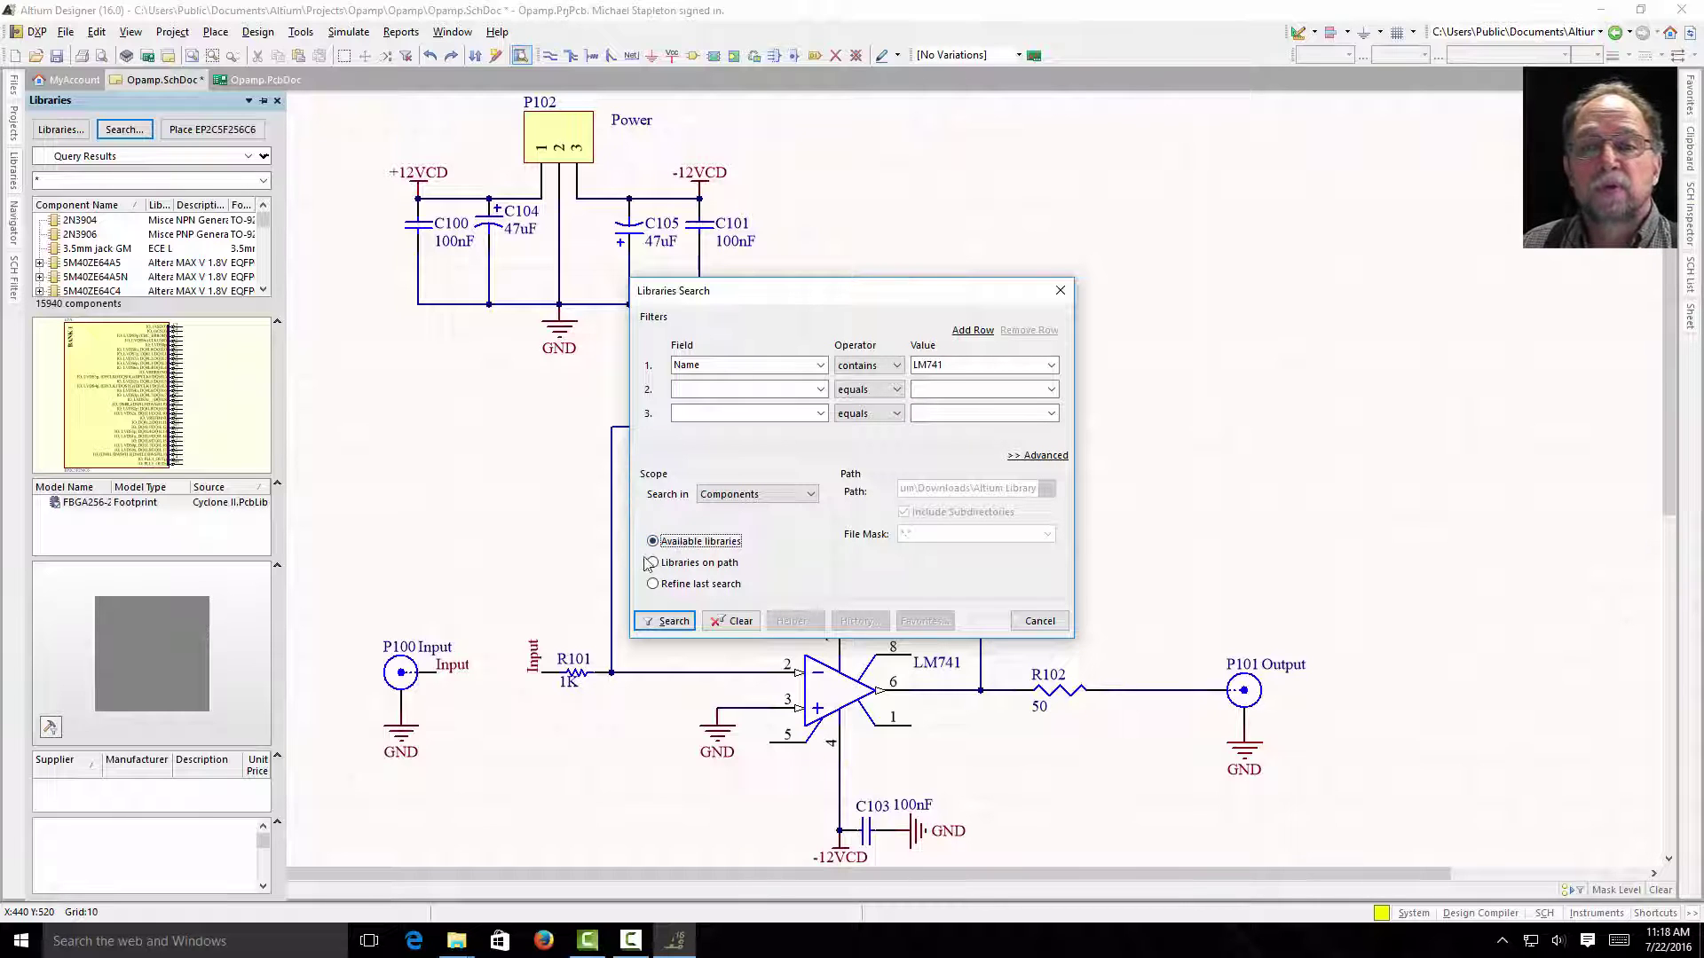
left_click(653, 563)
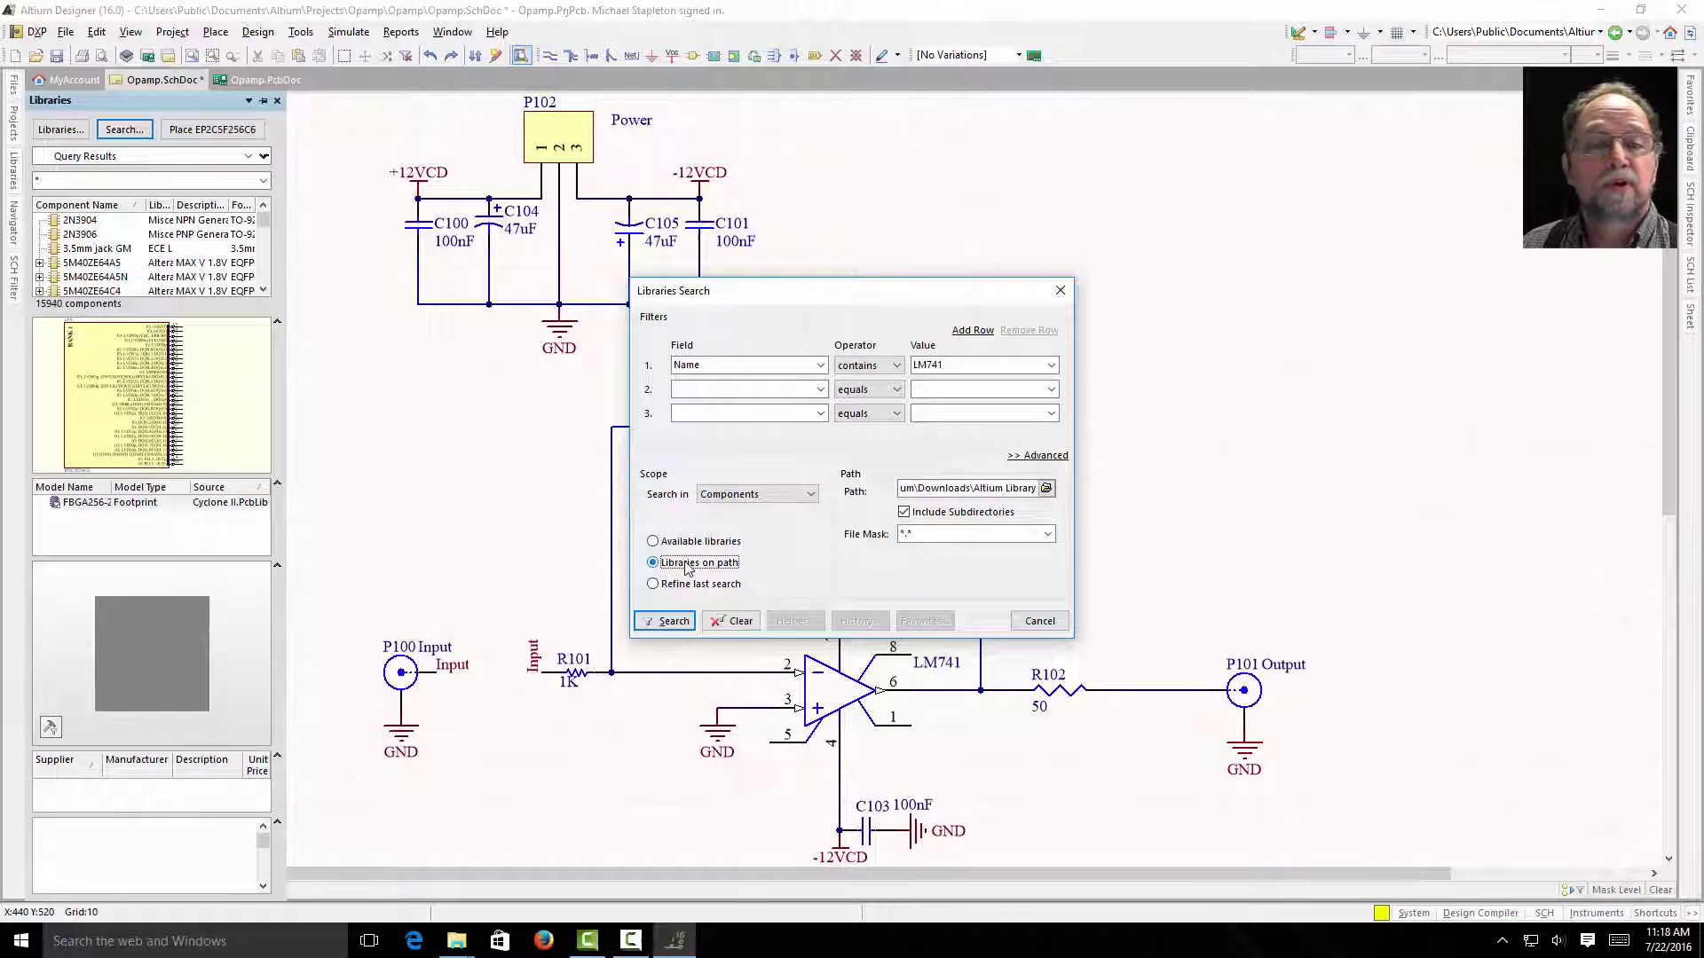
left_click(1034, 489)
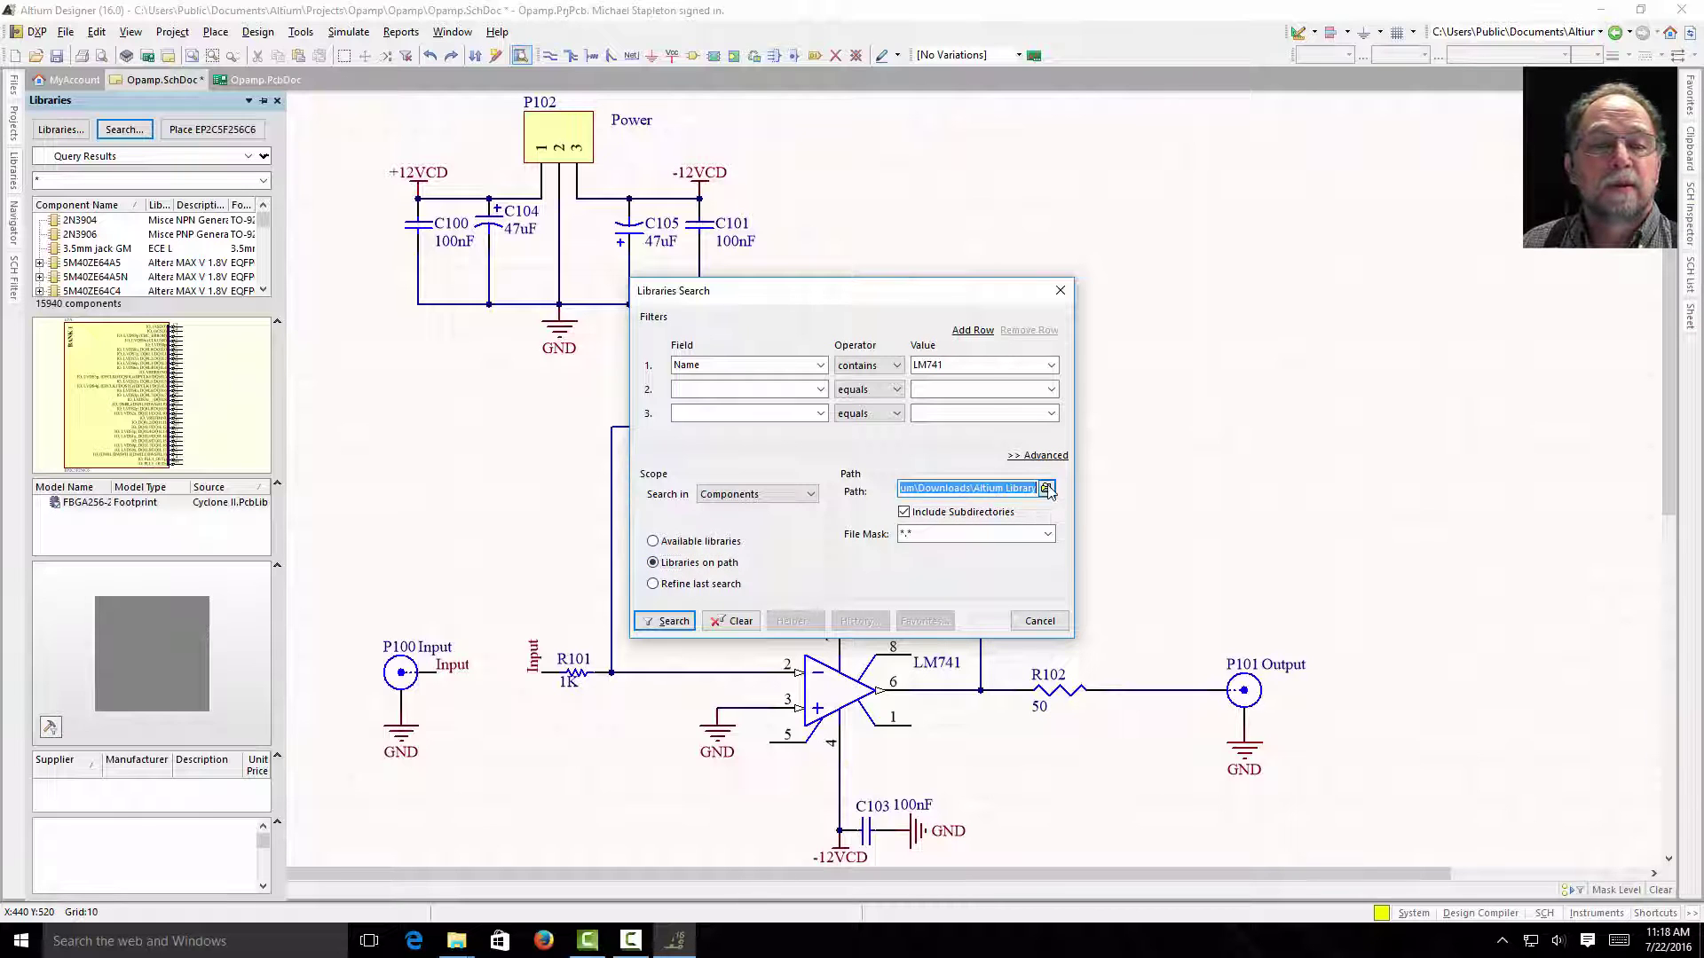
left_click(1046, 488)
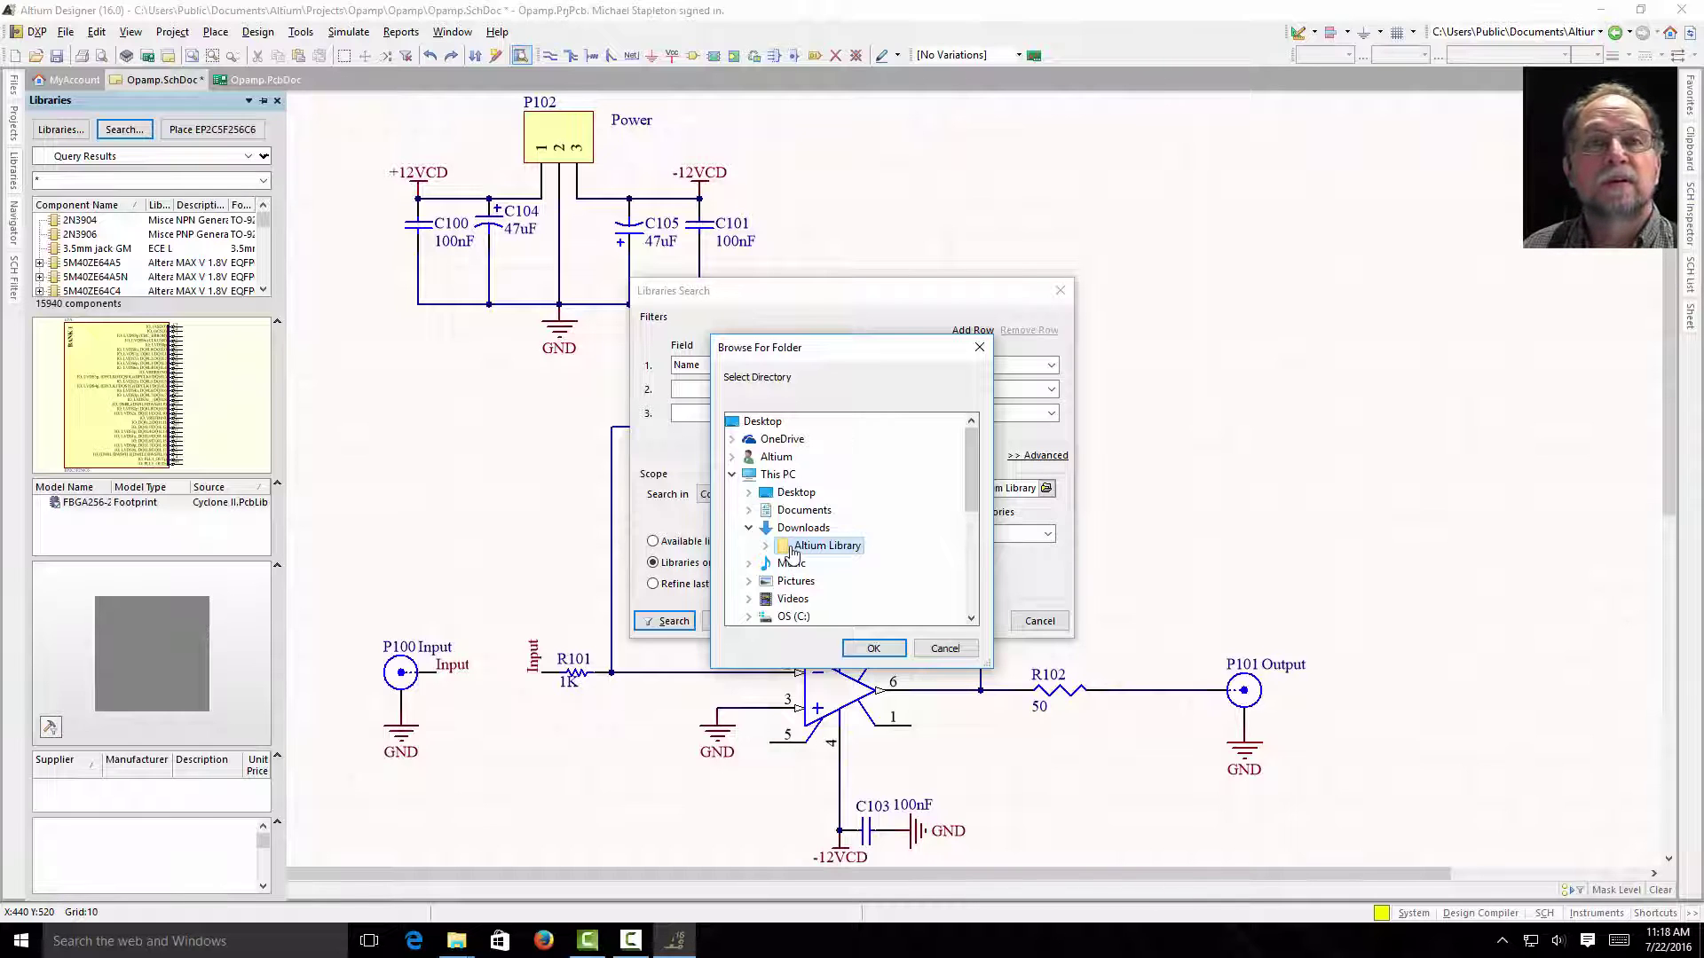
Step: Choose Downloads\Altium Library as the search path folder and confirm it
left_click(874, 649)
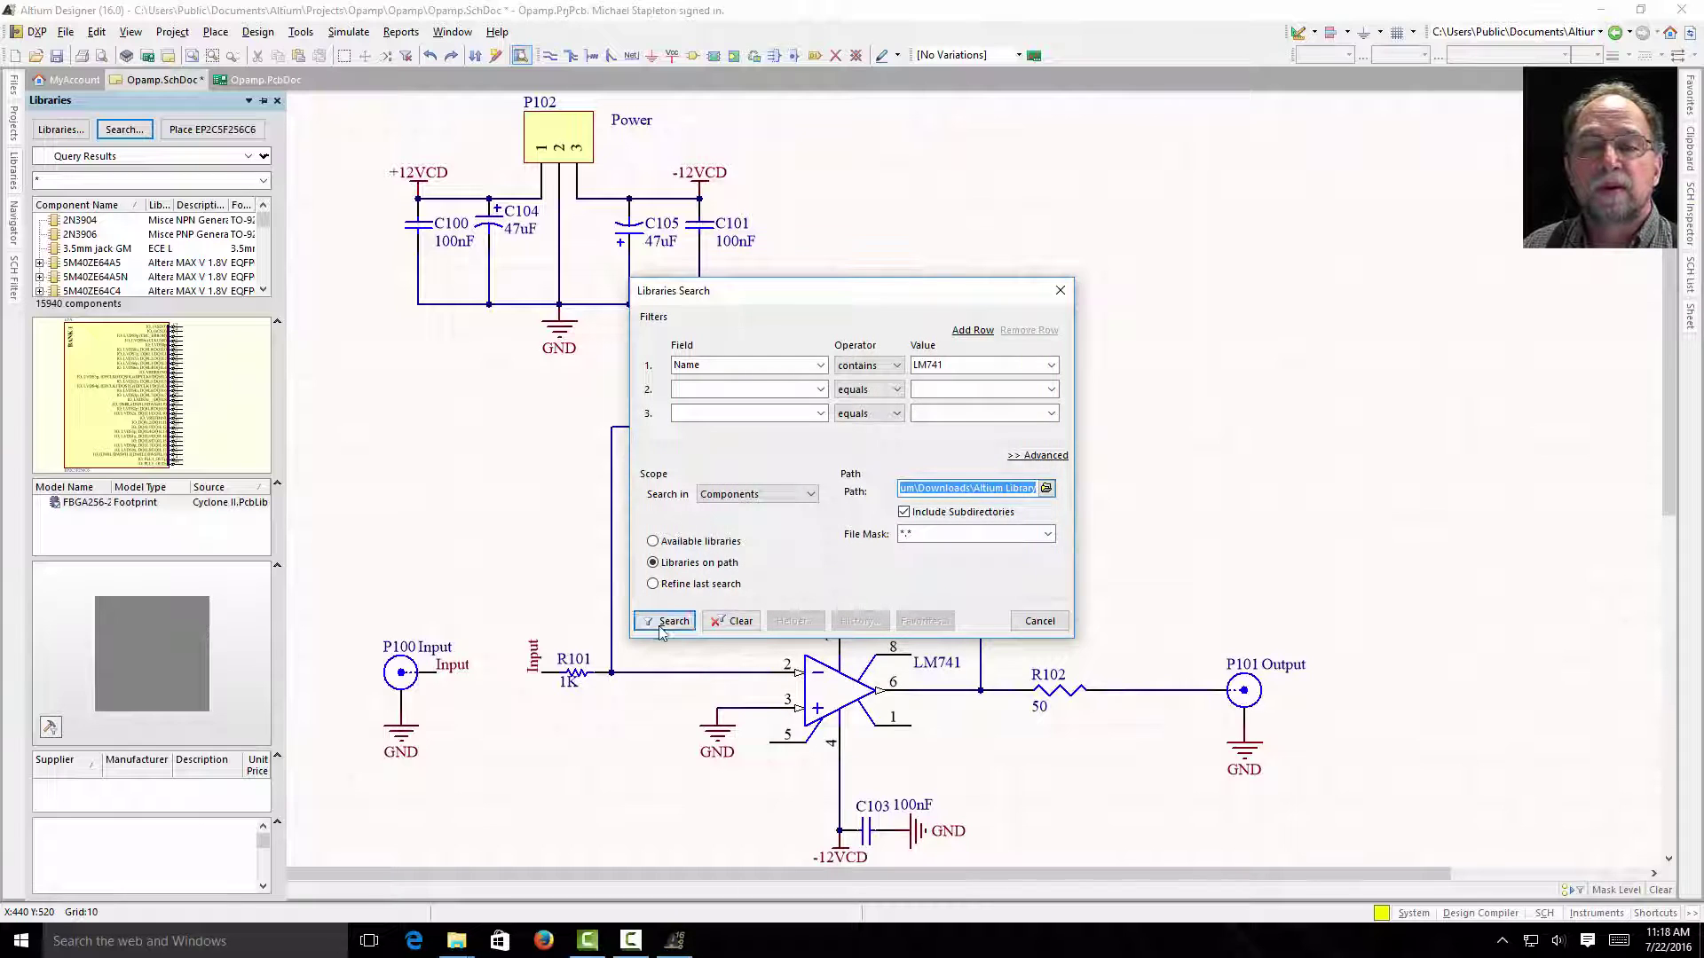
left_click(1046, 488)
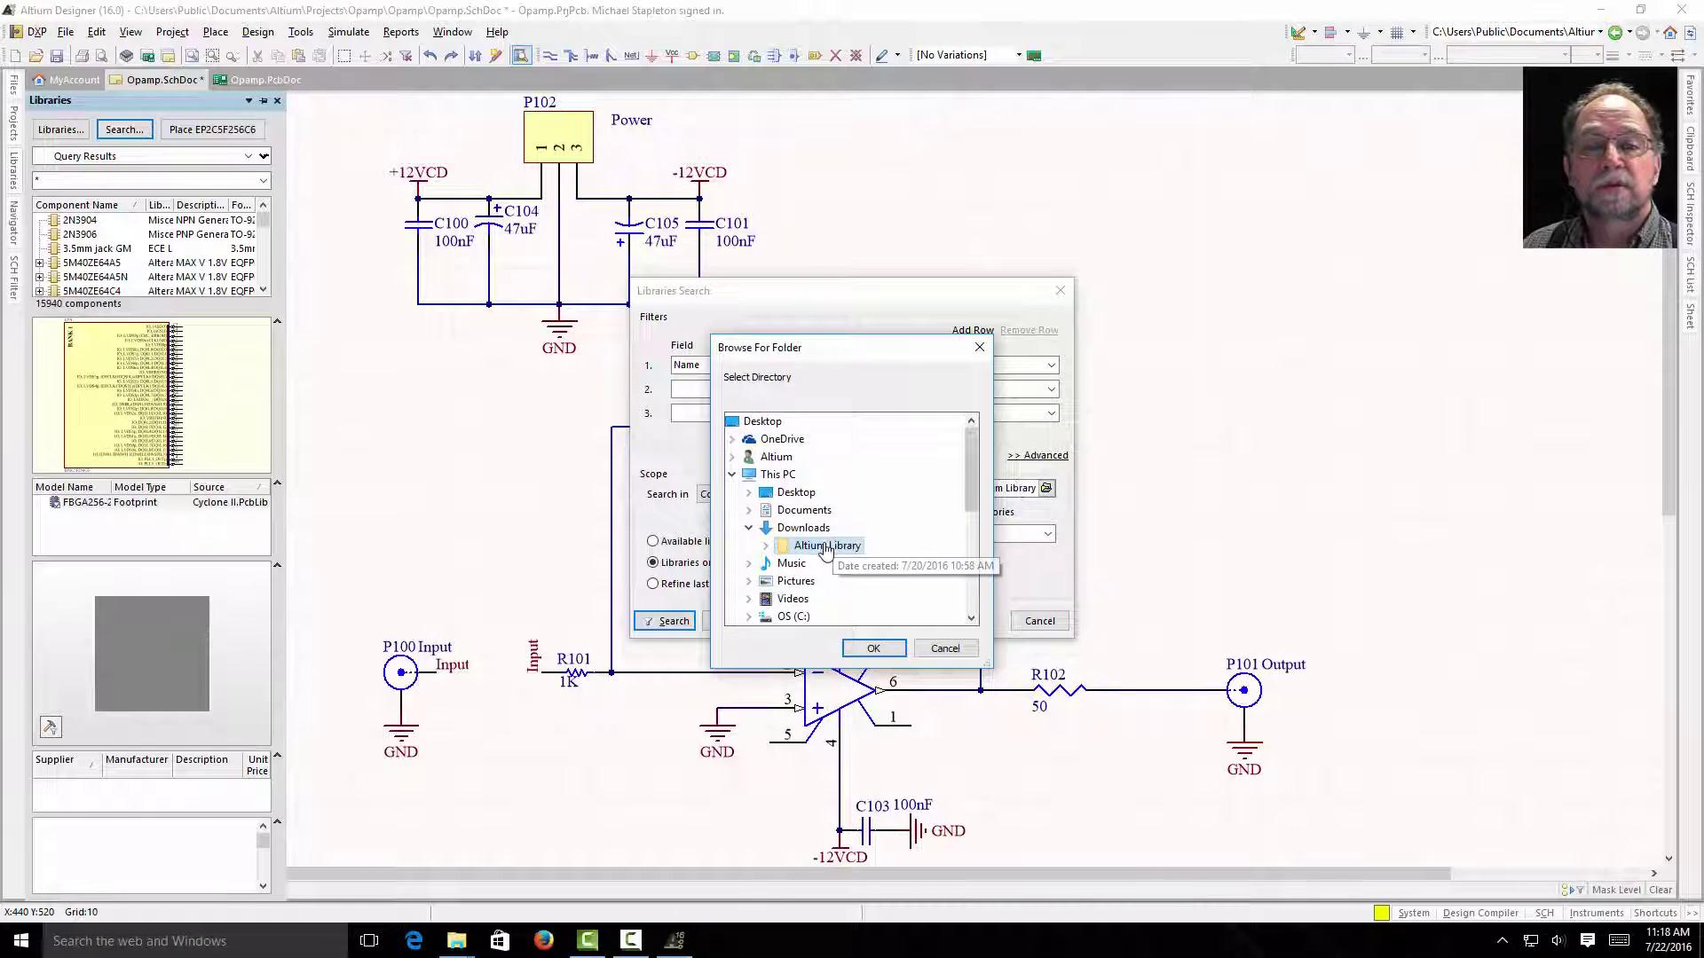
double_click(825, 545)
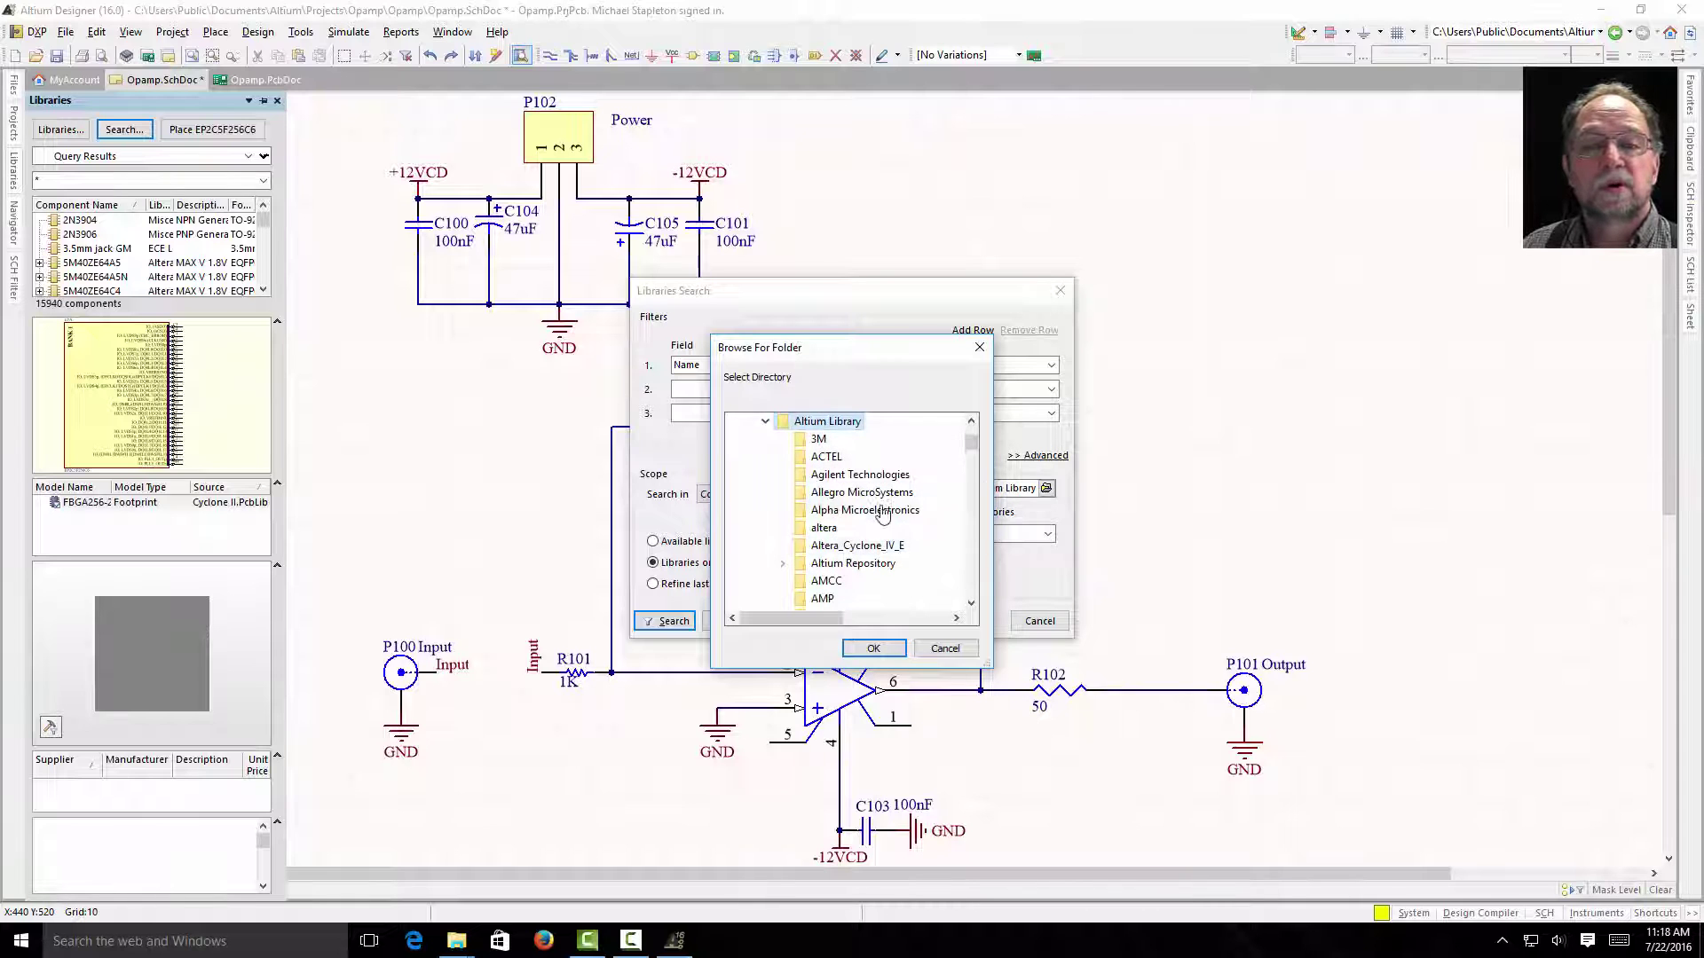
mouse_move(973, 443)
left_mouse_down()
mouse_move(985, 492)
mouse_move(979, 435)
left_mouse_up()
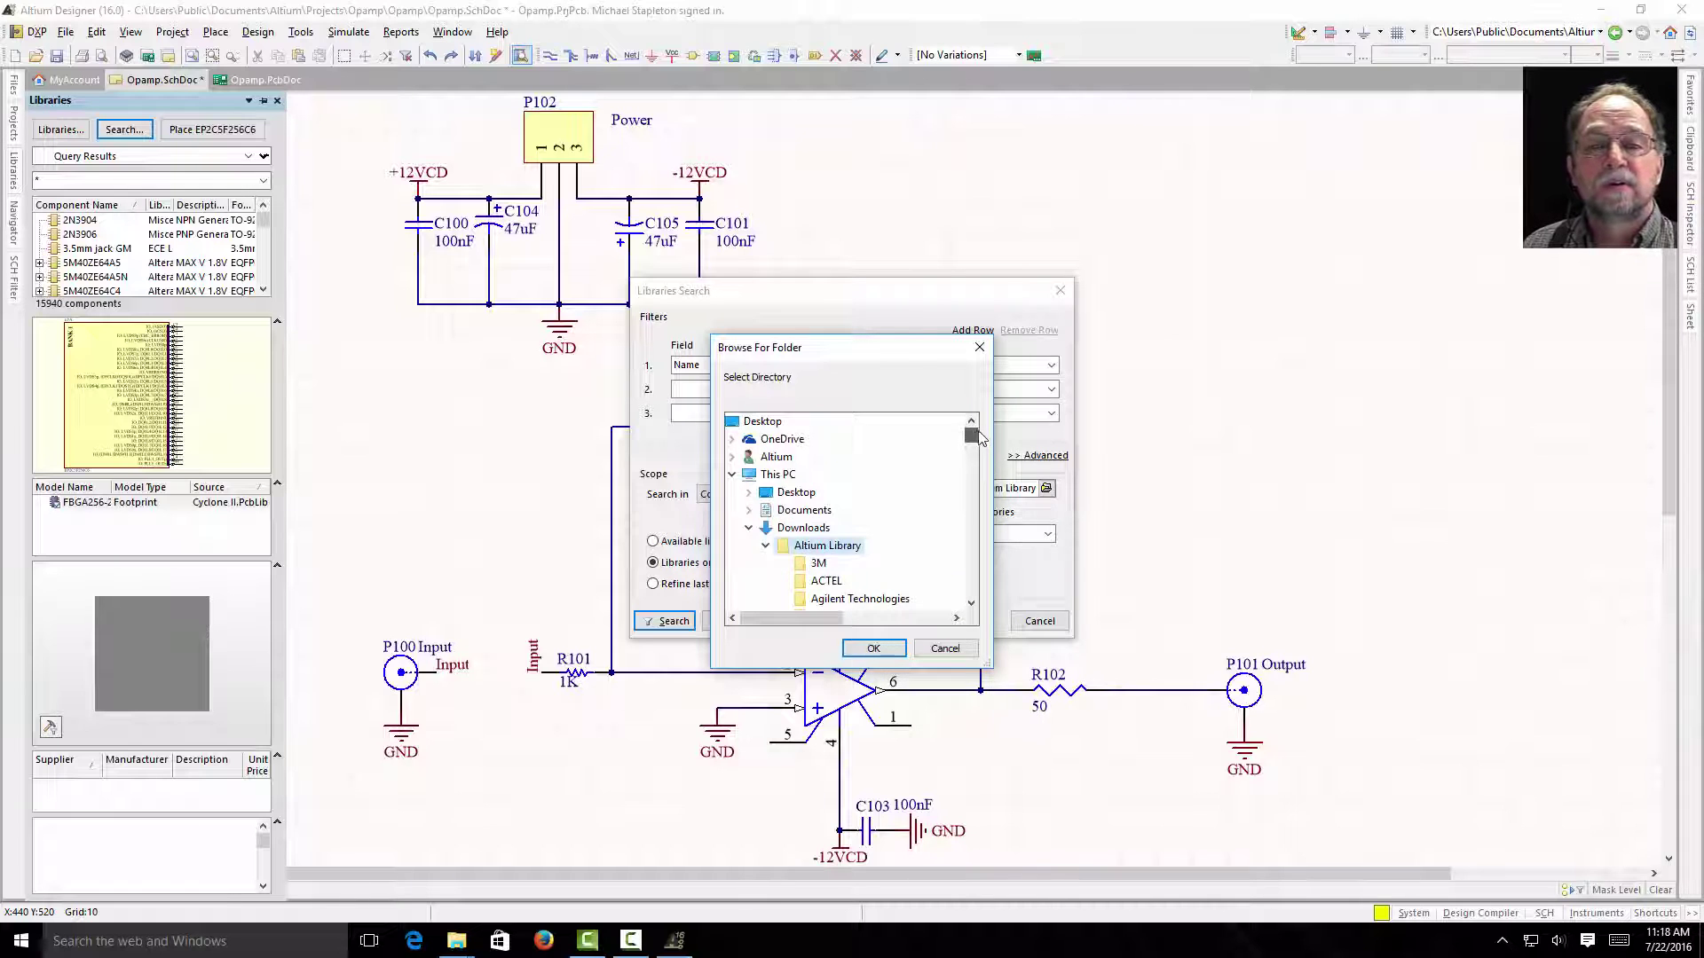
left_click(873, 648)
Step: Run the LM741 search and stop it once 15 matching components are listed
left_click(650, 623)
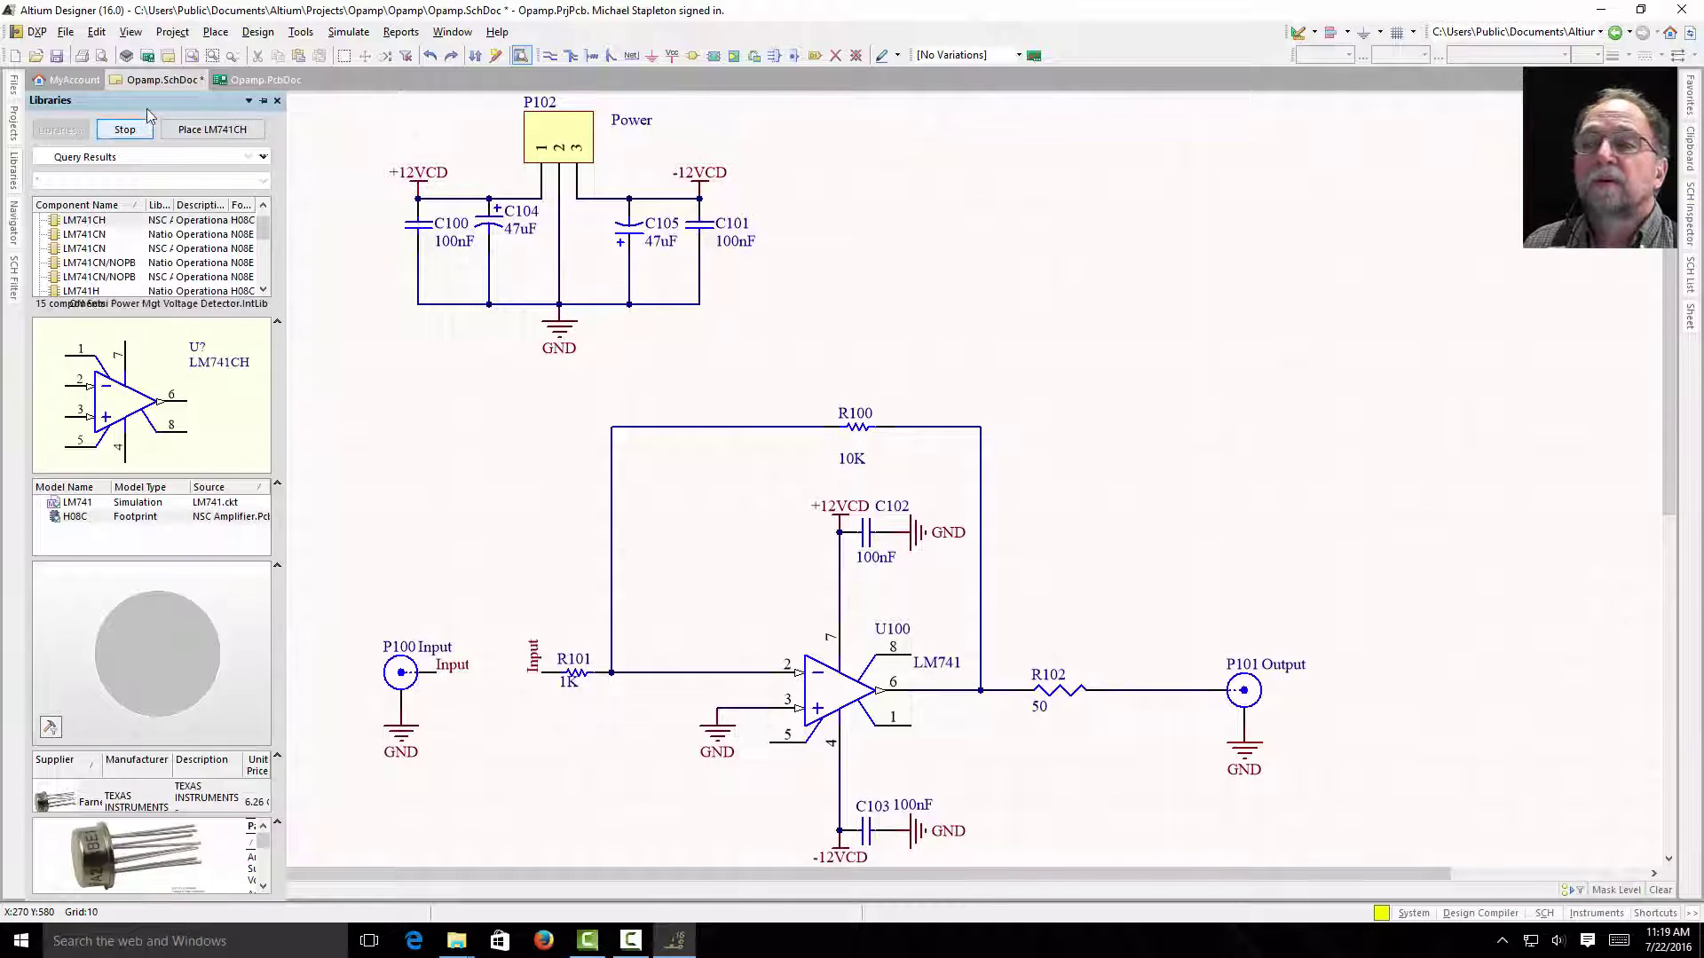
left_click(125, 130)
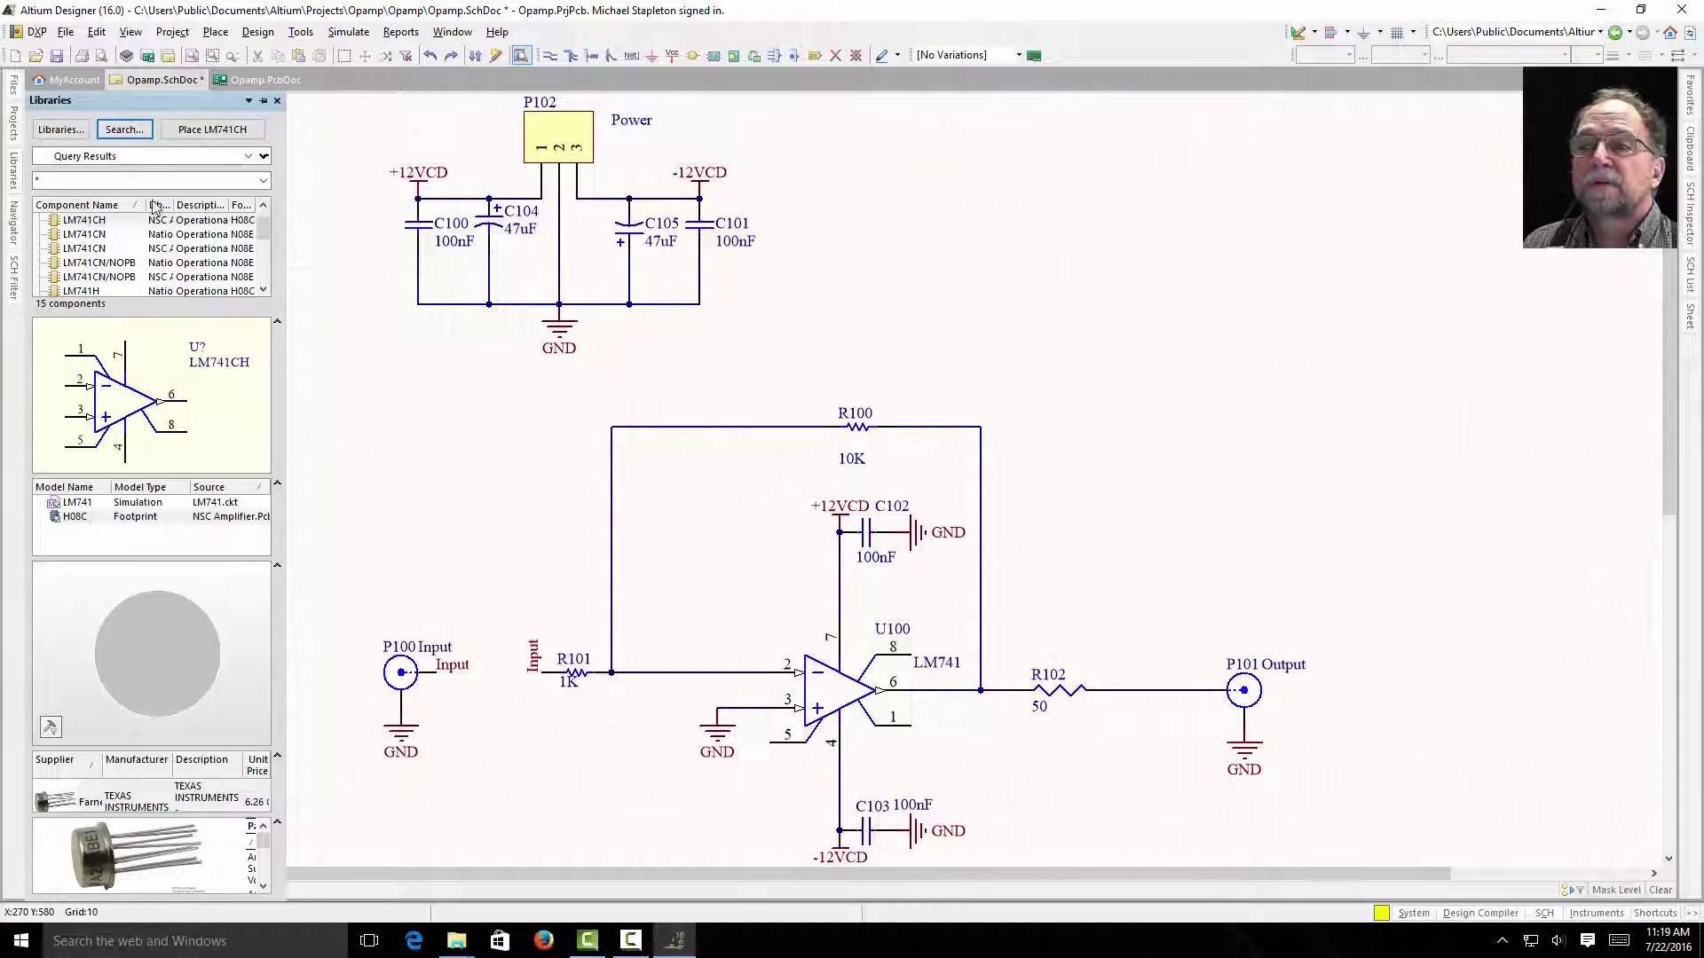
Step: Select the LM741CN result with its N08E DIP footprint and start placing it
left_click_drag(130, 223, 91, 216)
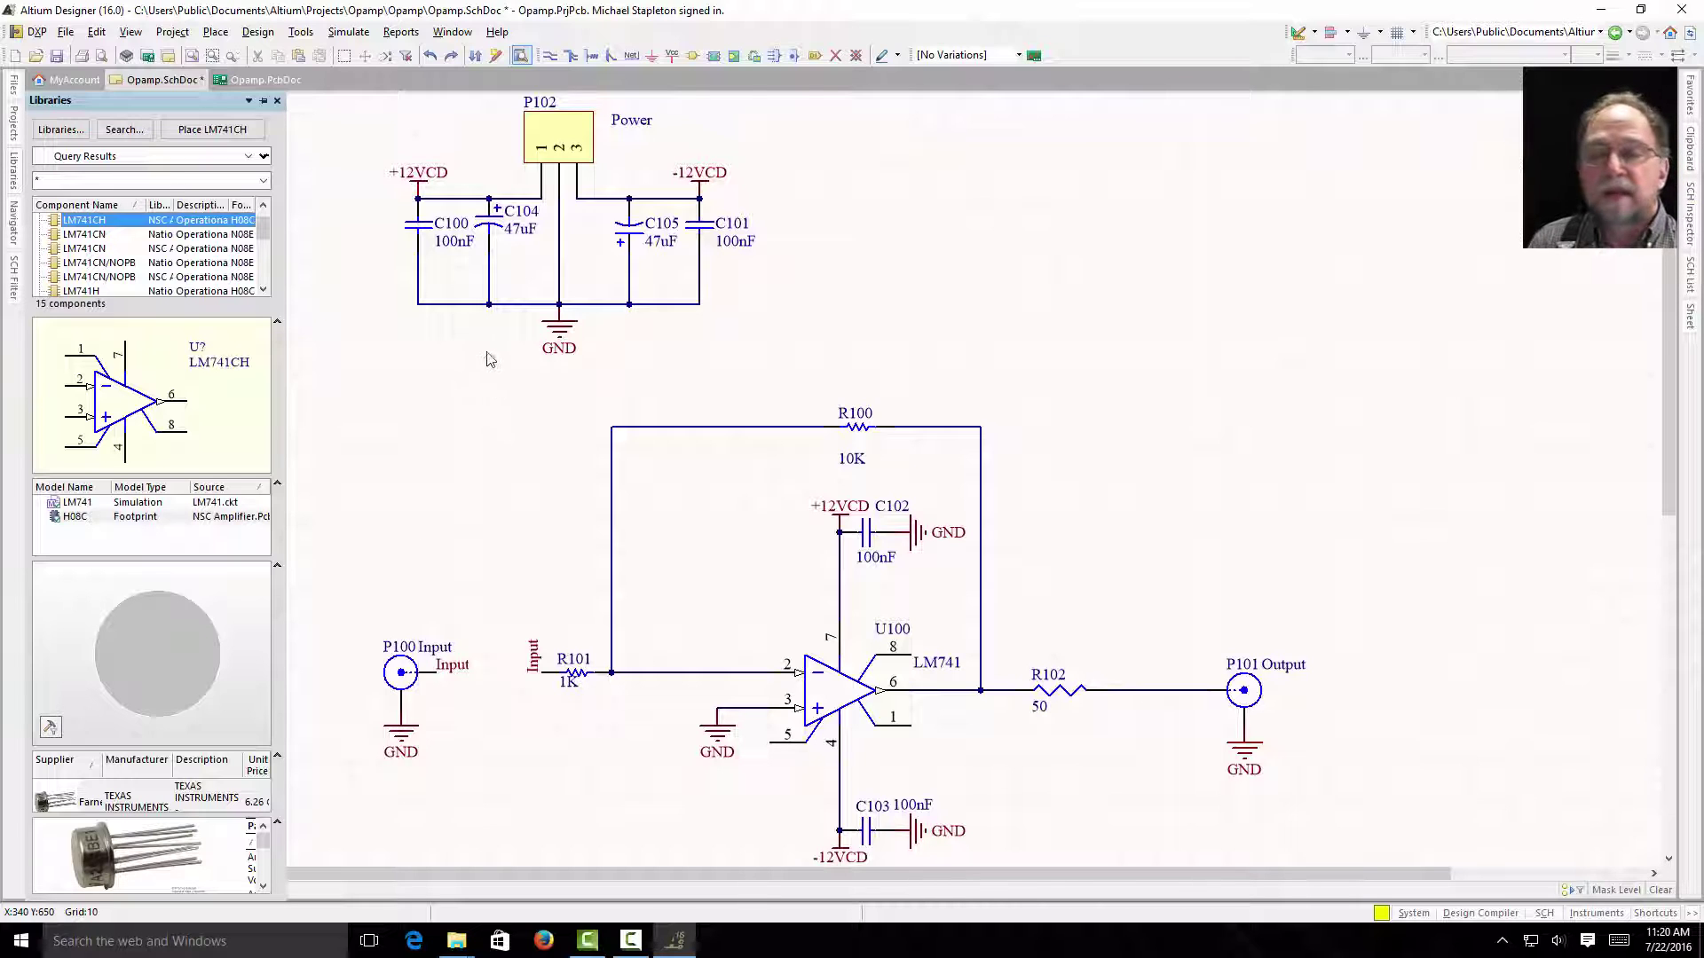
left_click(87, 236)
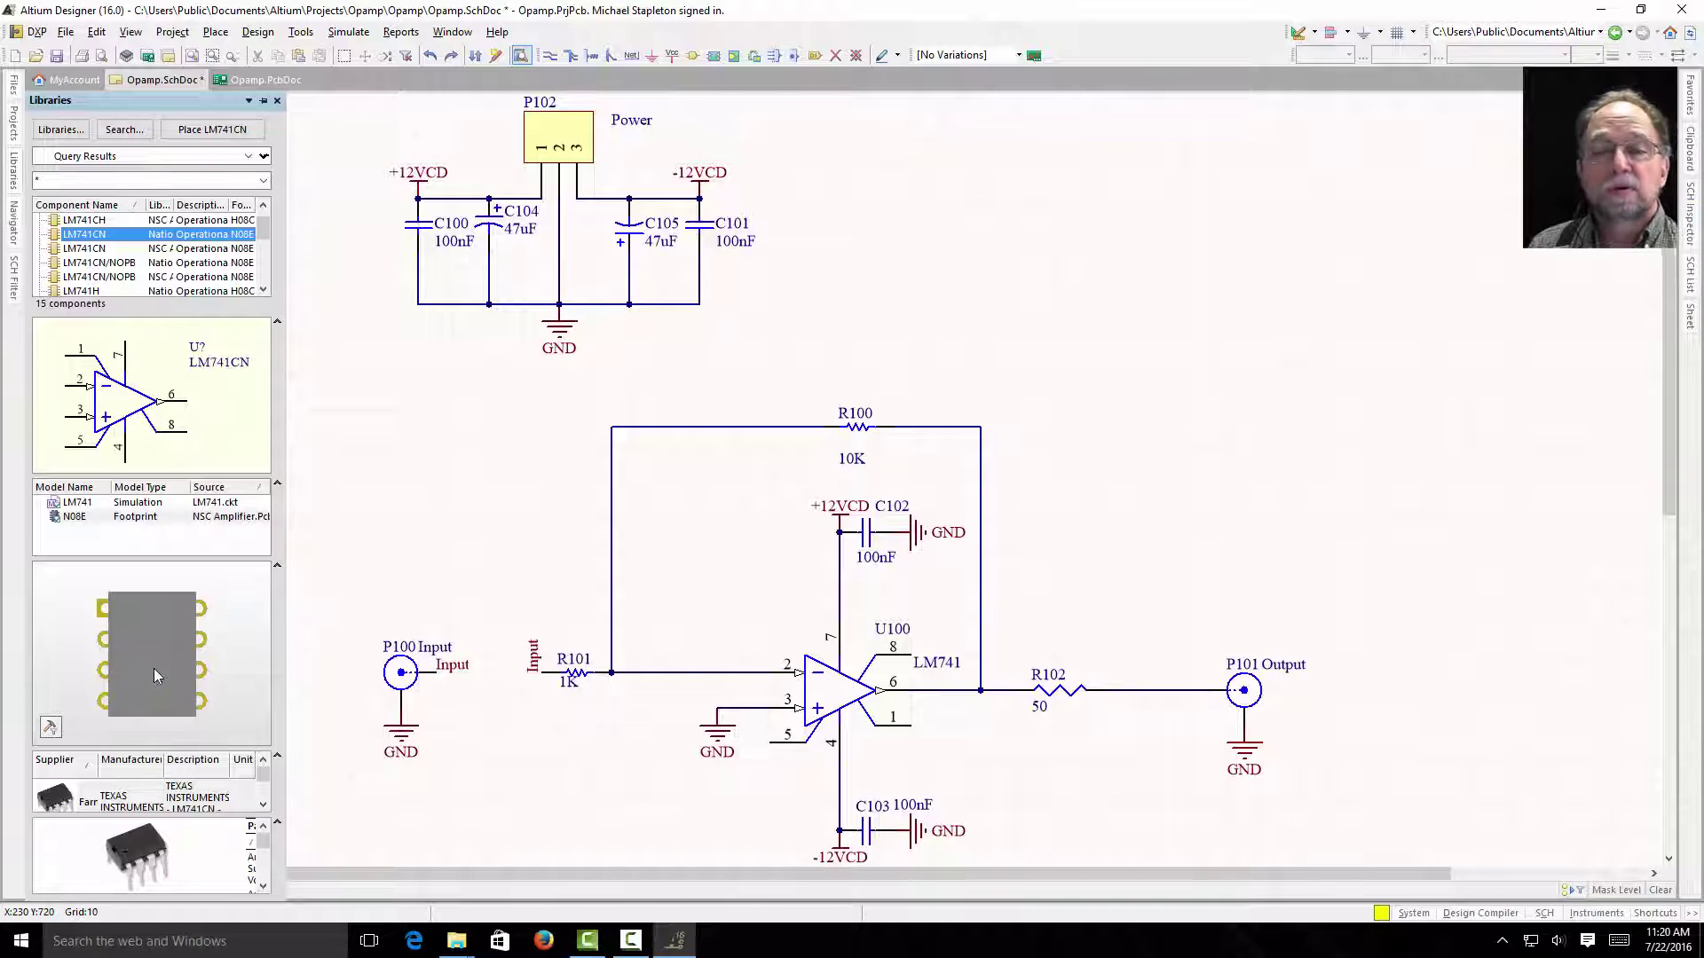
left_click(202, 131)
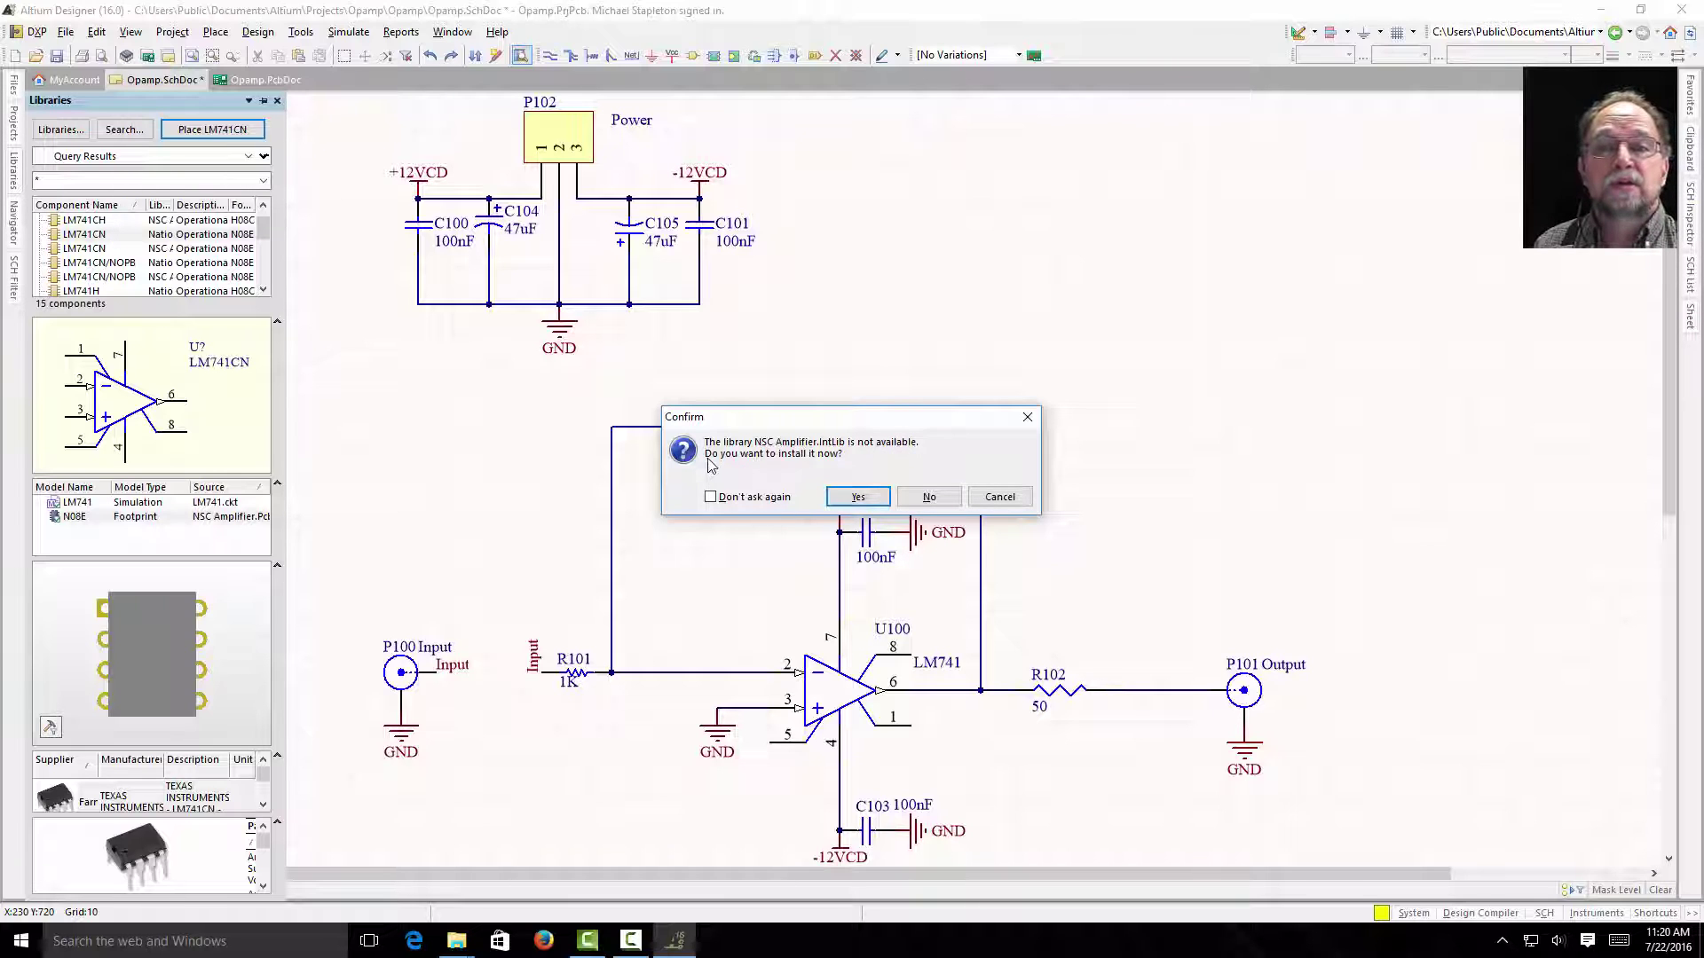
Step: Install NSC Amplifier.IntLib and drop one LM741CN at the sheet's upper right
left_click(857, 496)
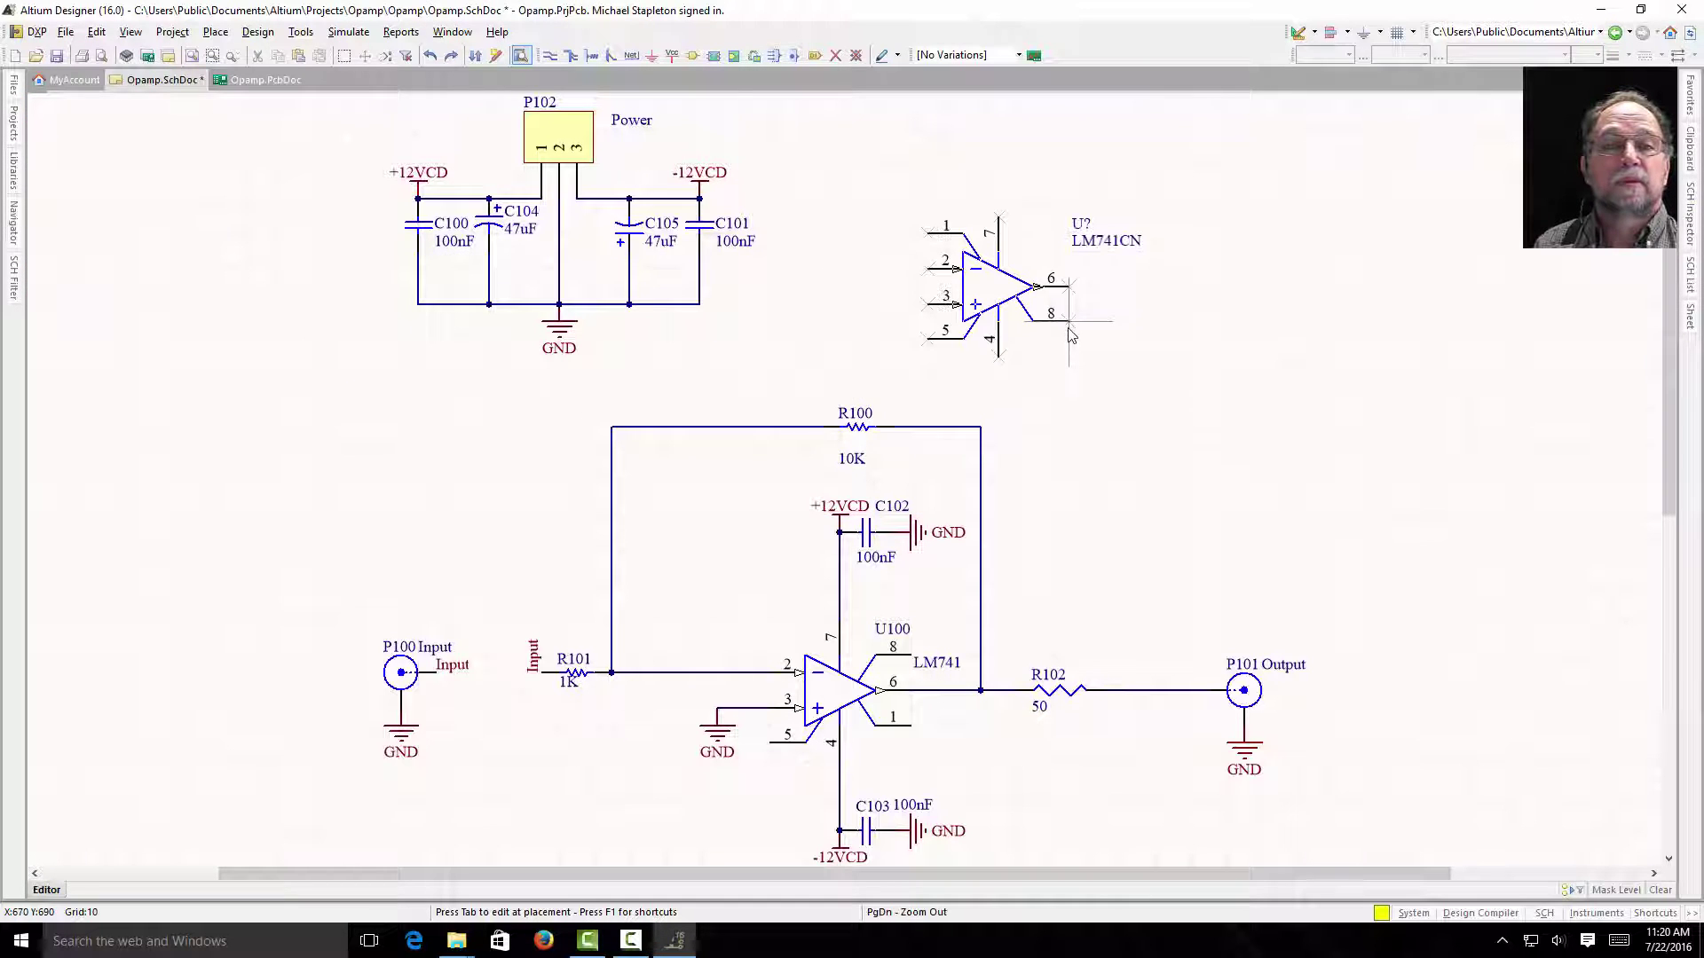
left_click(1074, 335)
key("Escape")
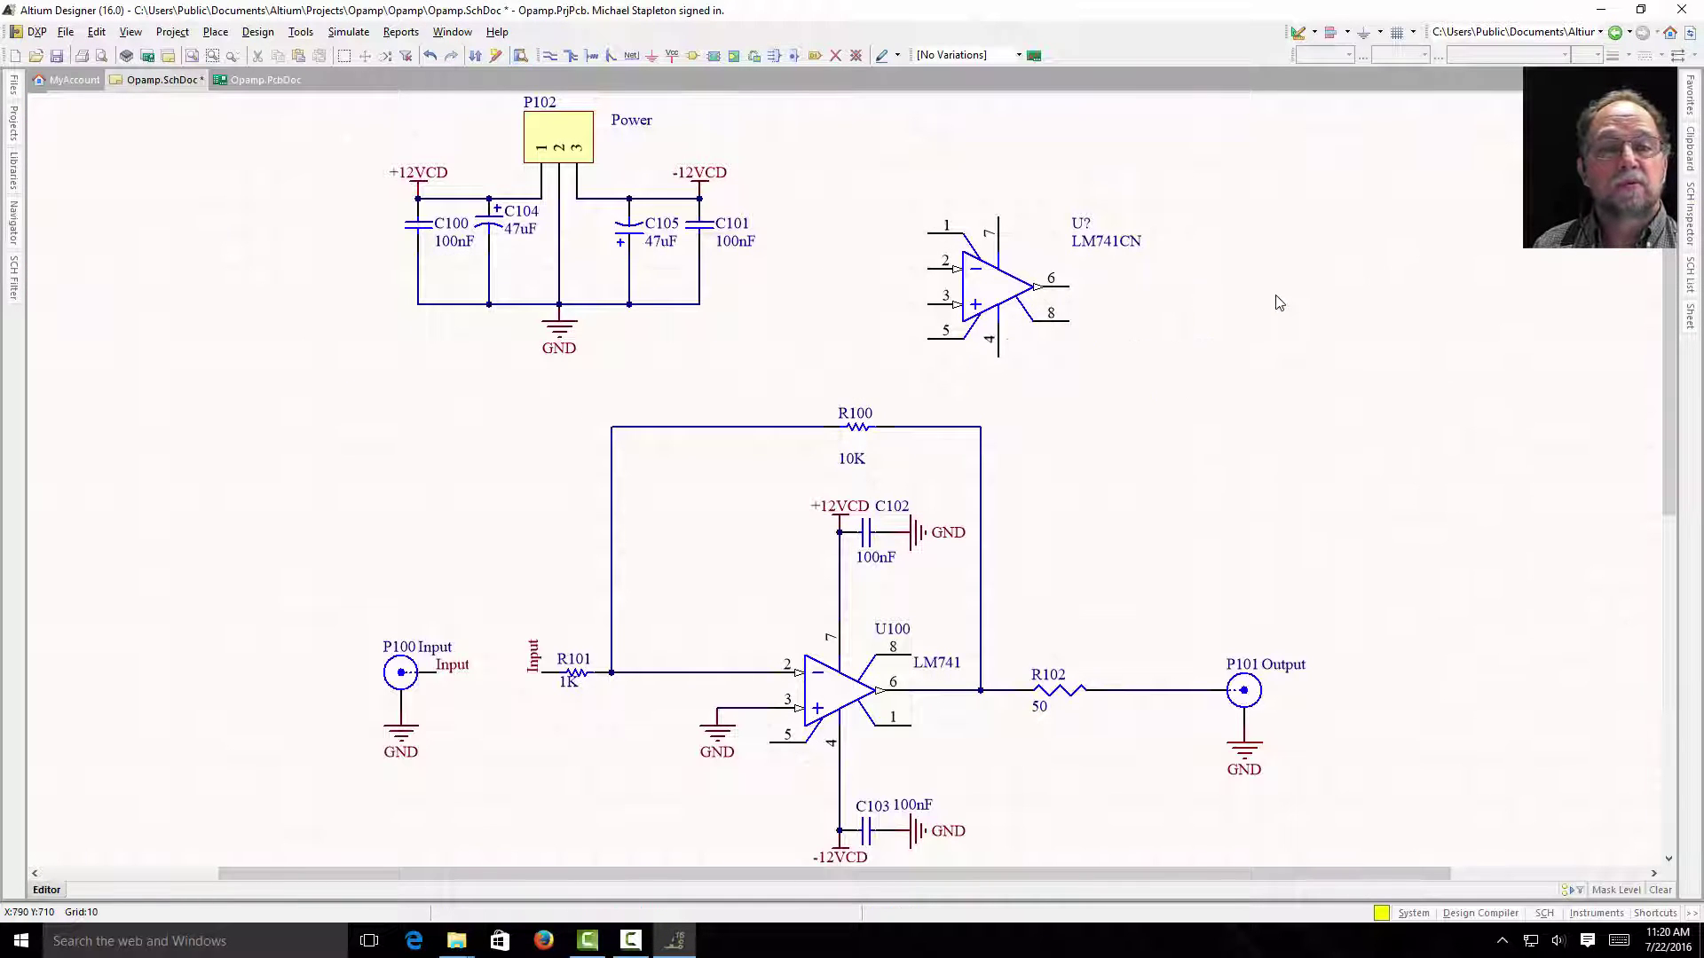
Step: Set the new op-amp's designator to U1
double_click(1000, 293)
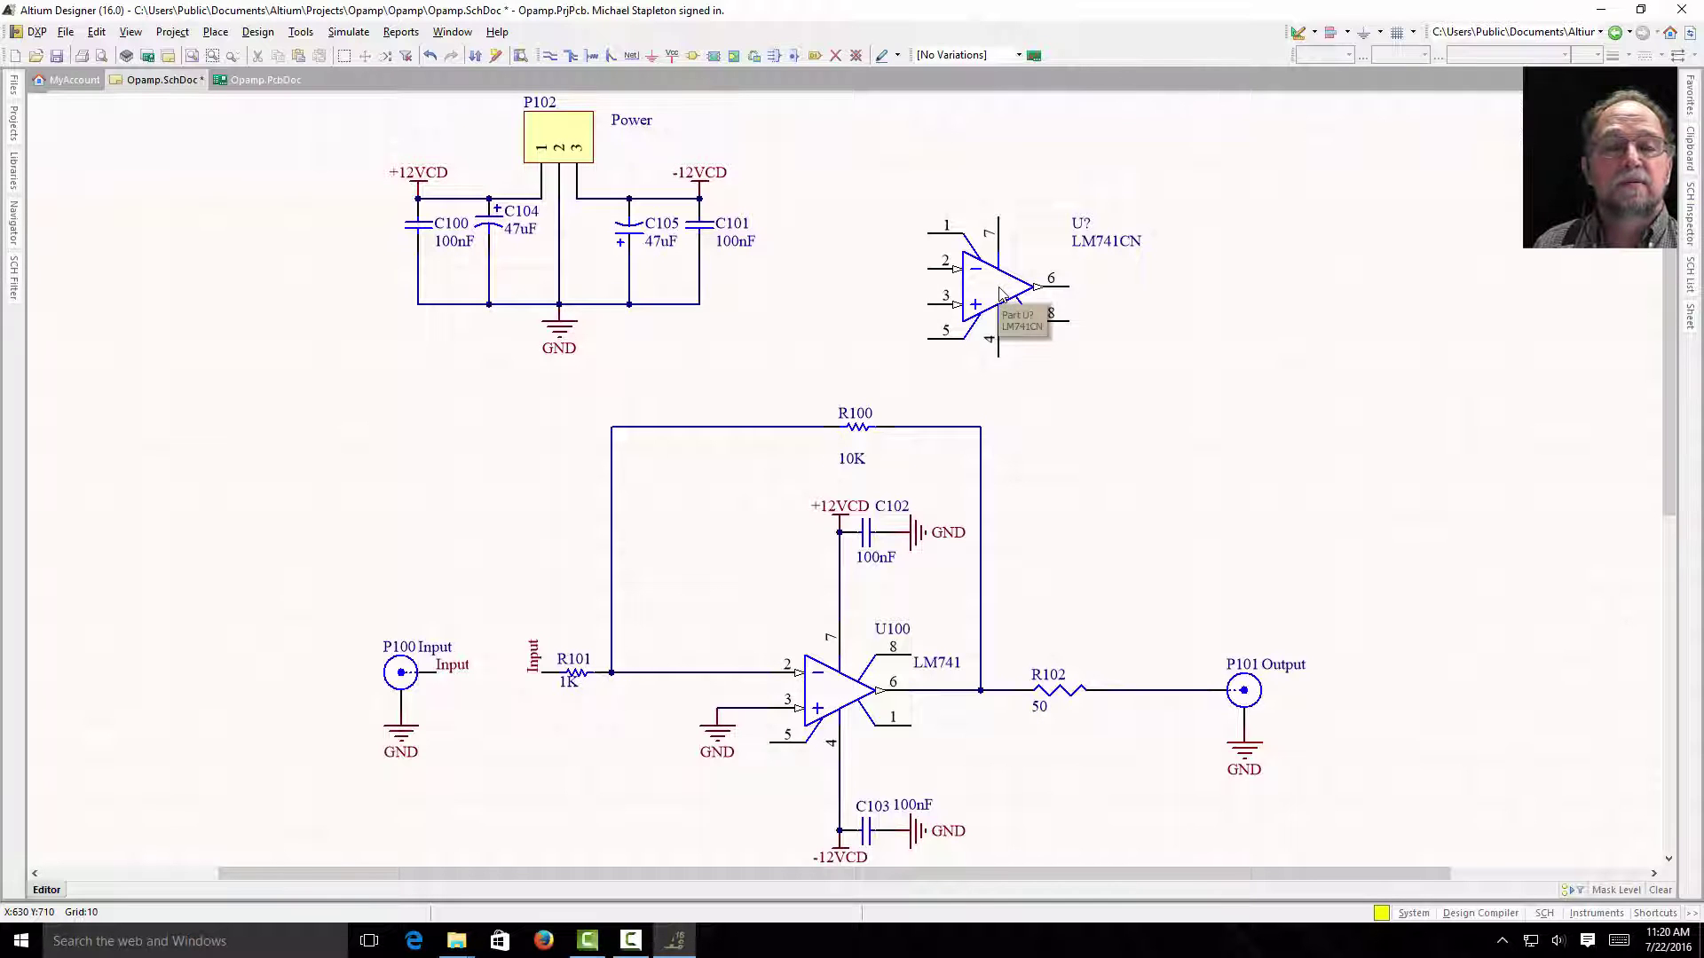
left_click(567, 236)
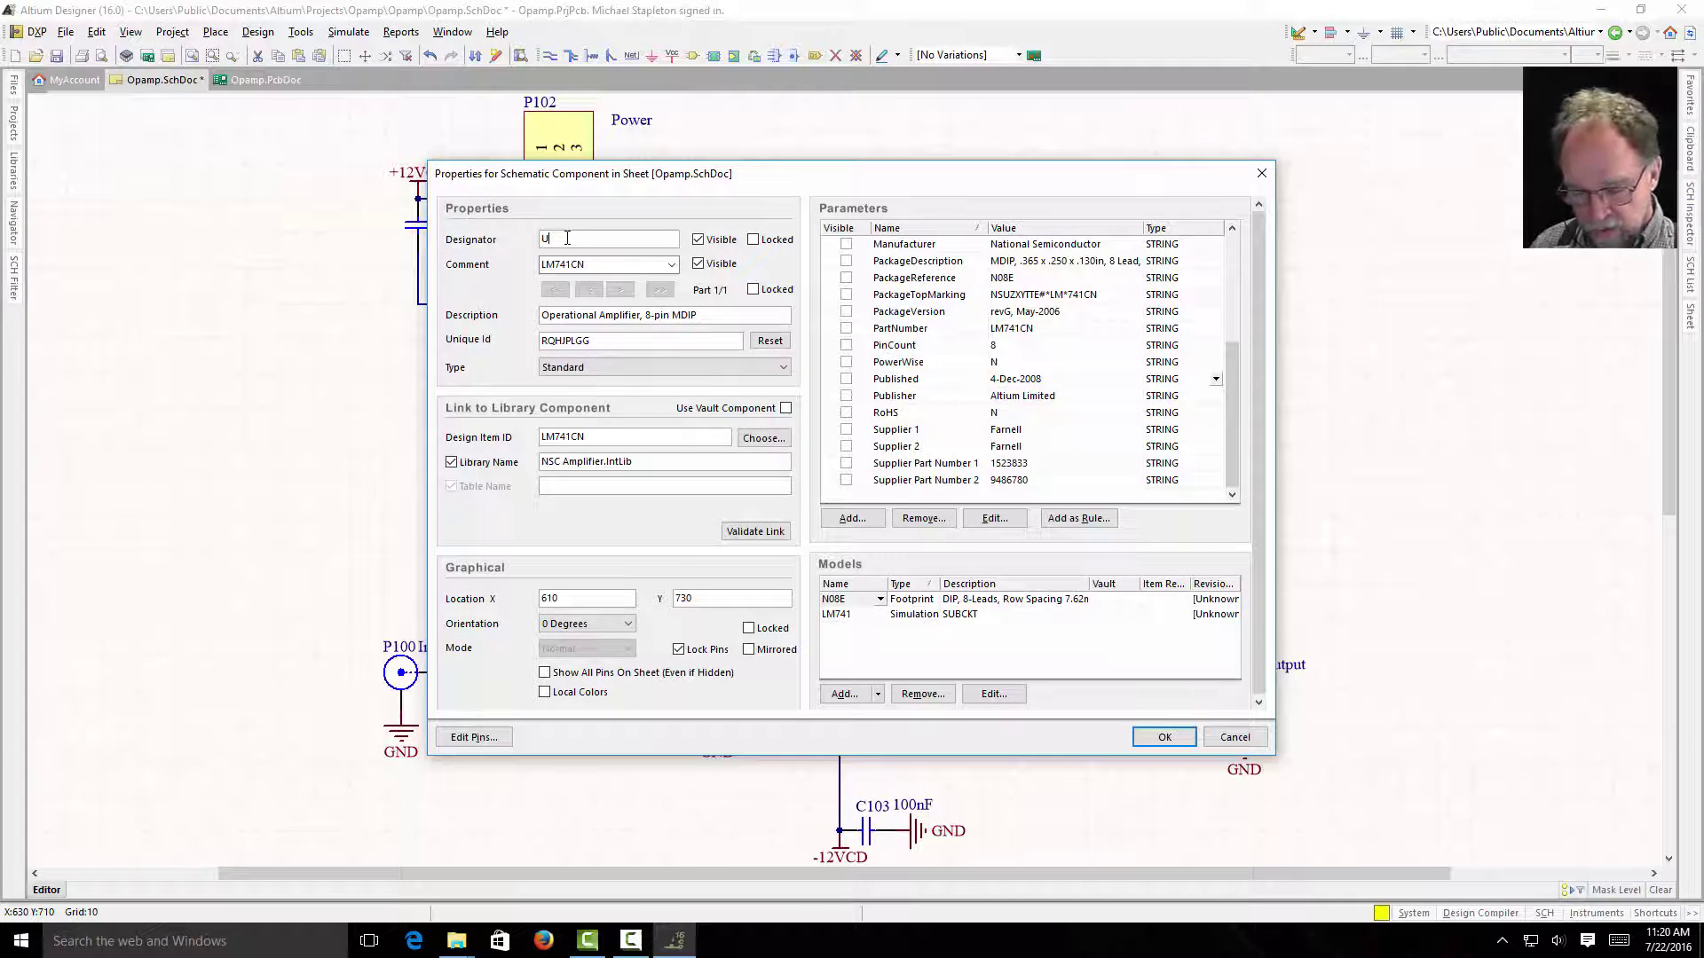
type("1")
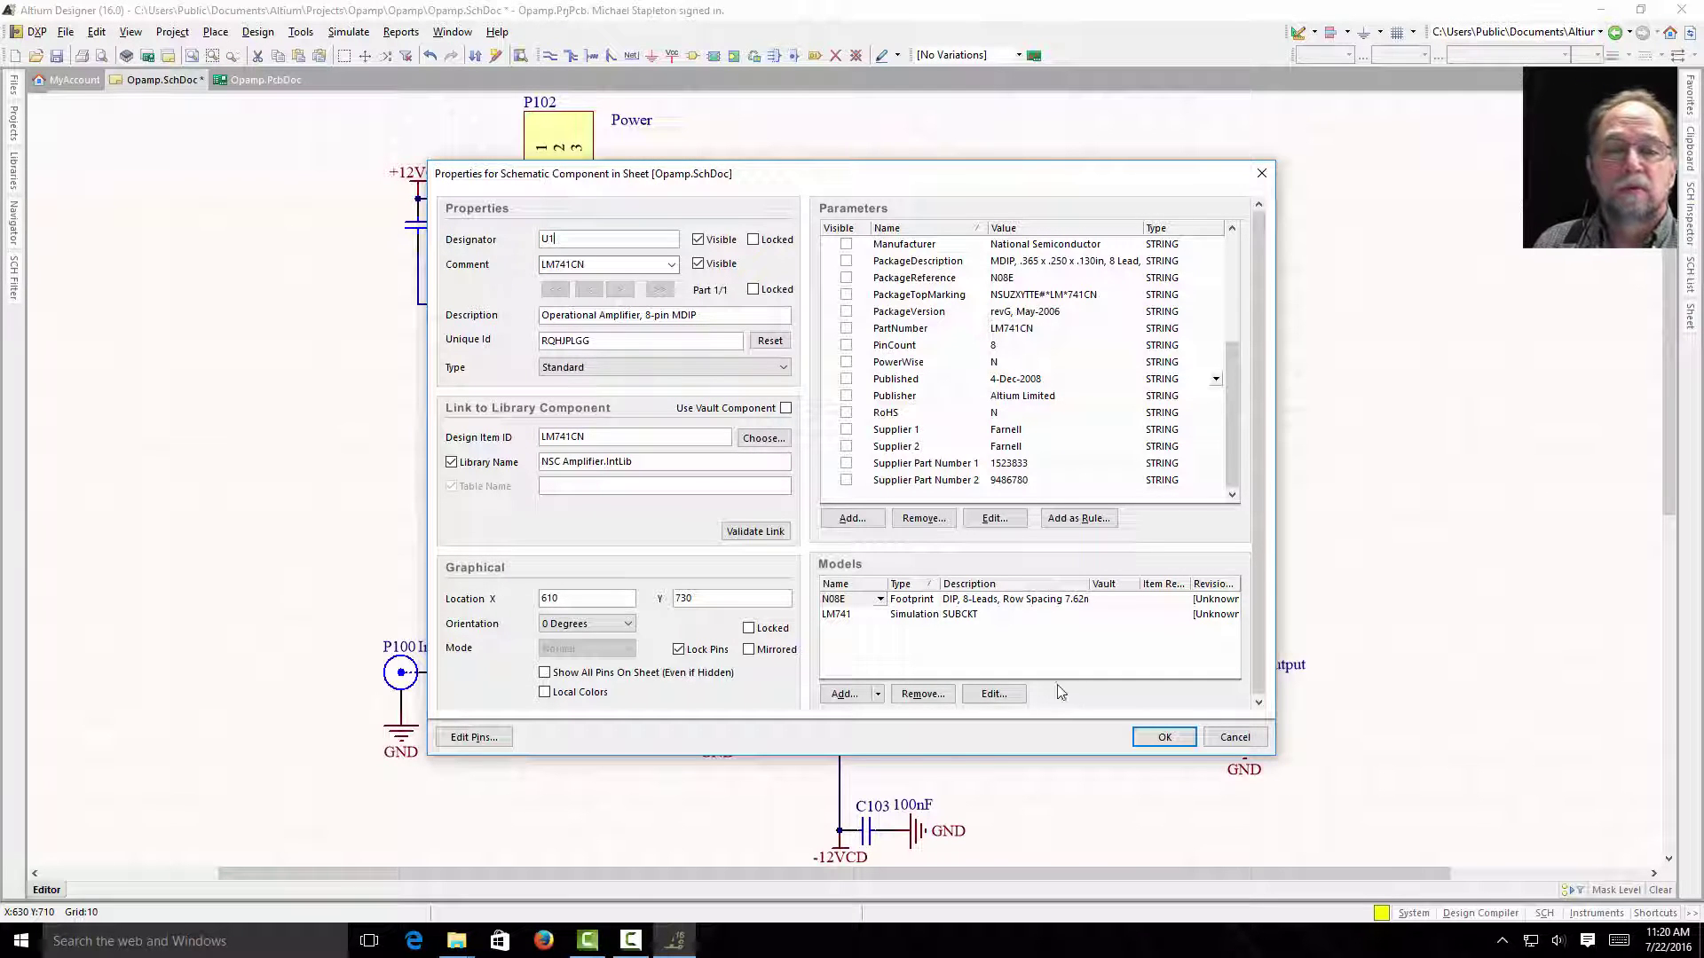
left_click(1154, 737)
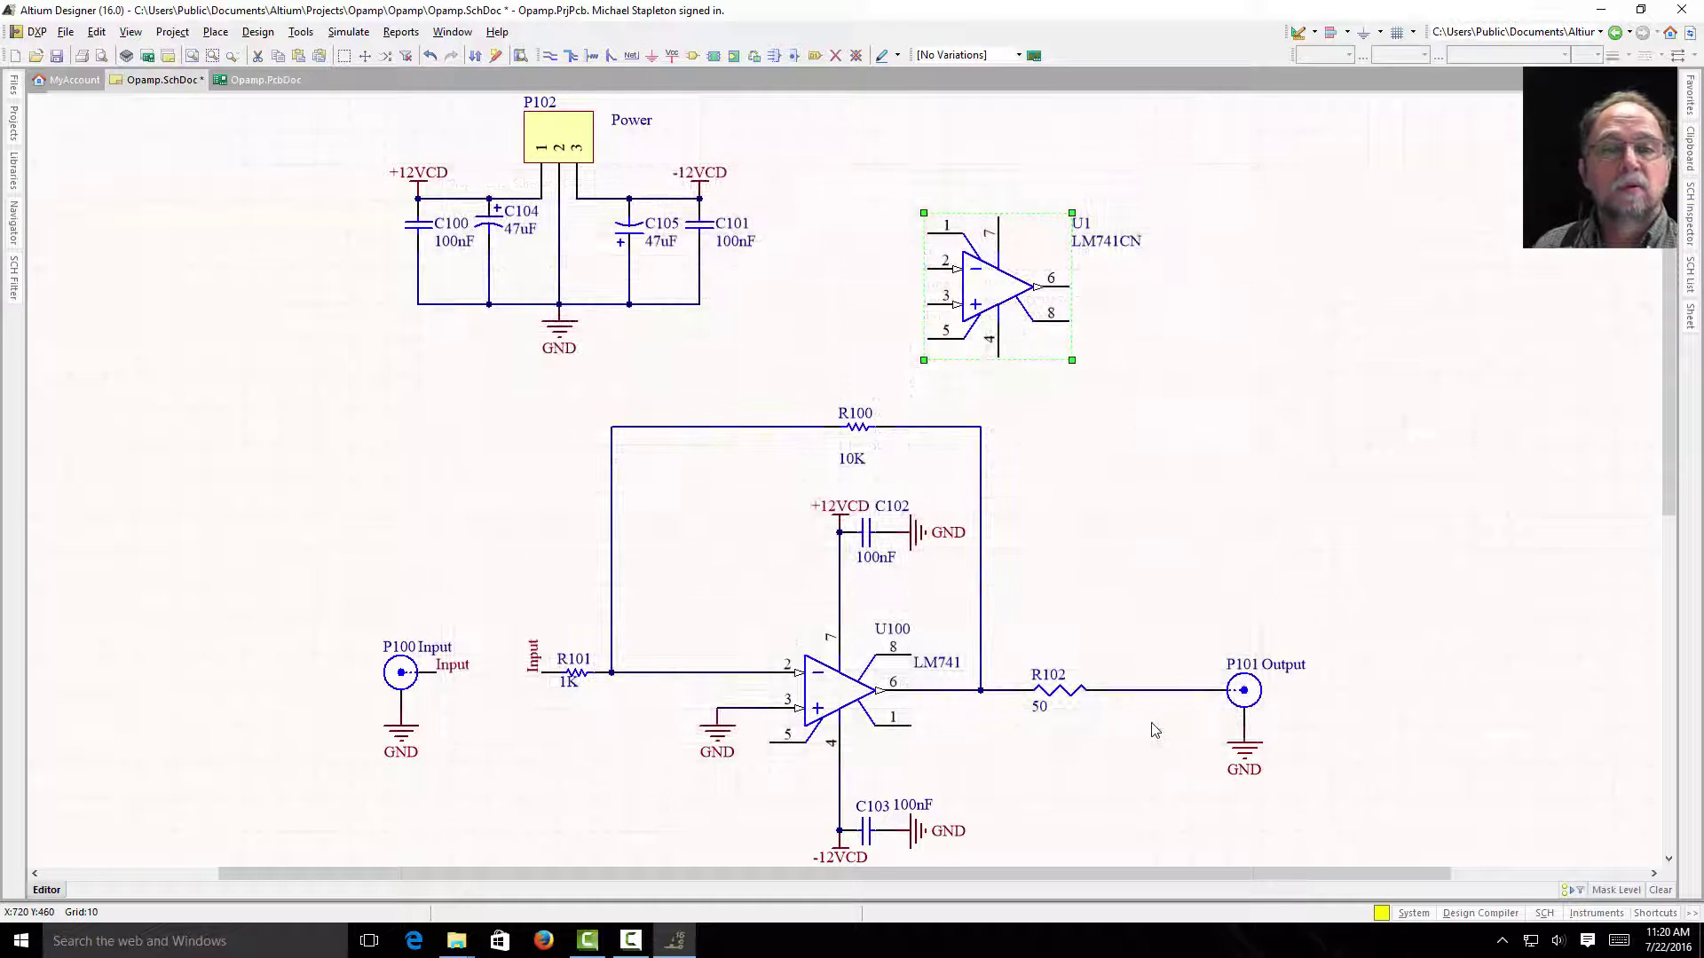
left_click(1291, 501)
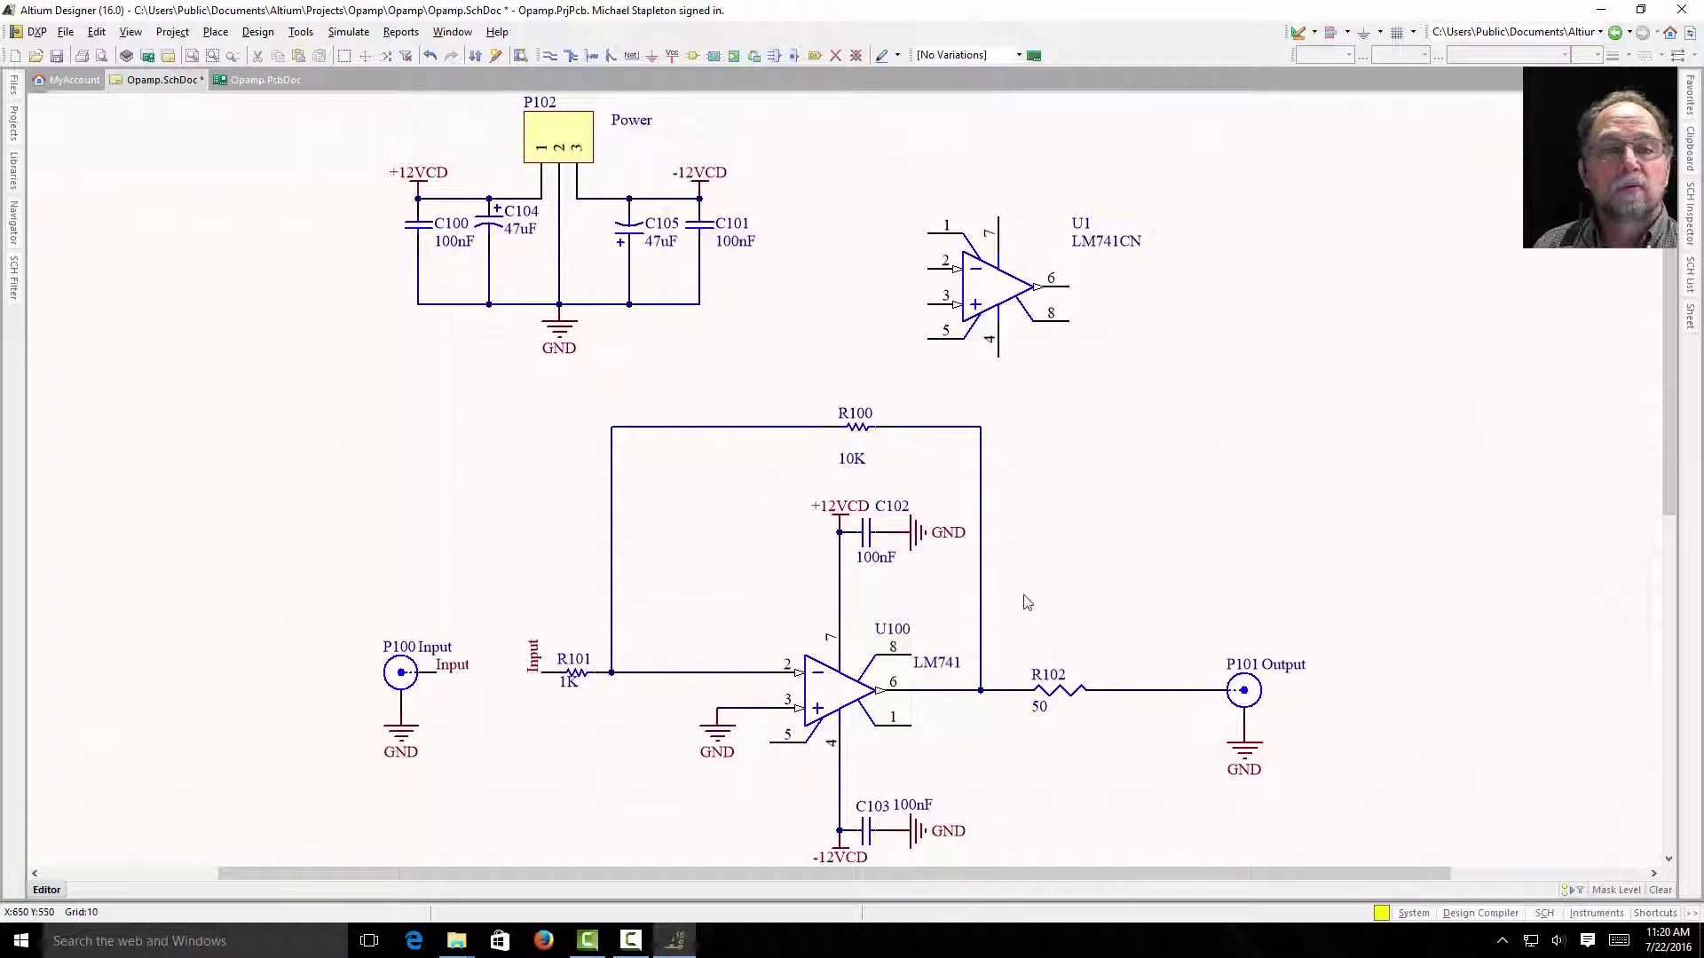
Step: Change the designator to U100 and select the old LM741 op-amp
double_click(1080, 230)
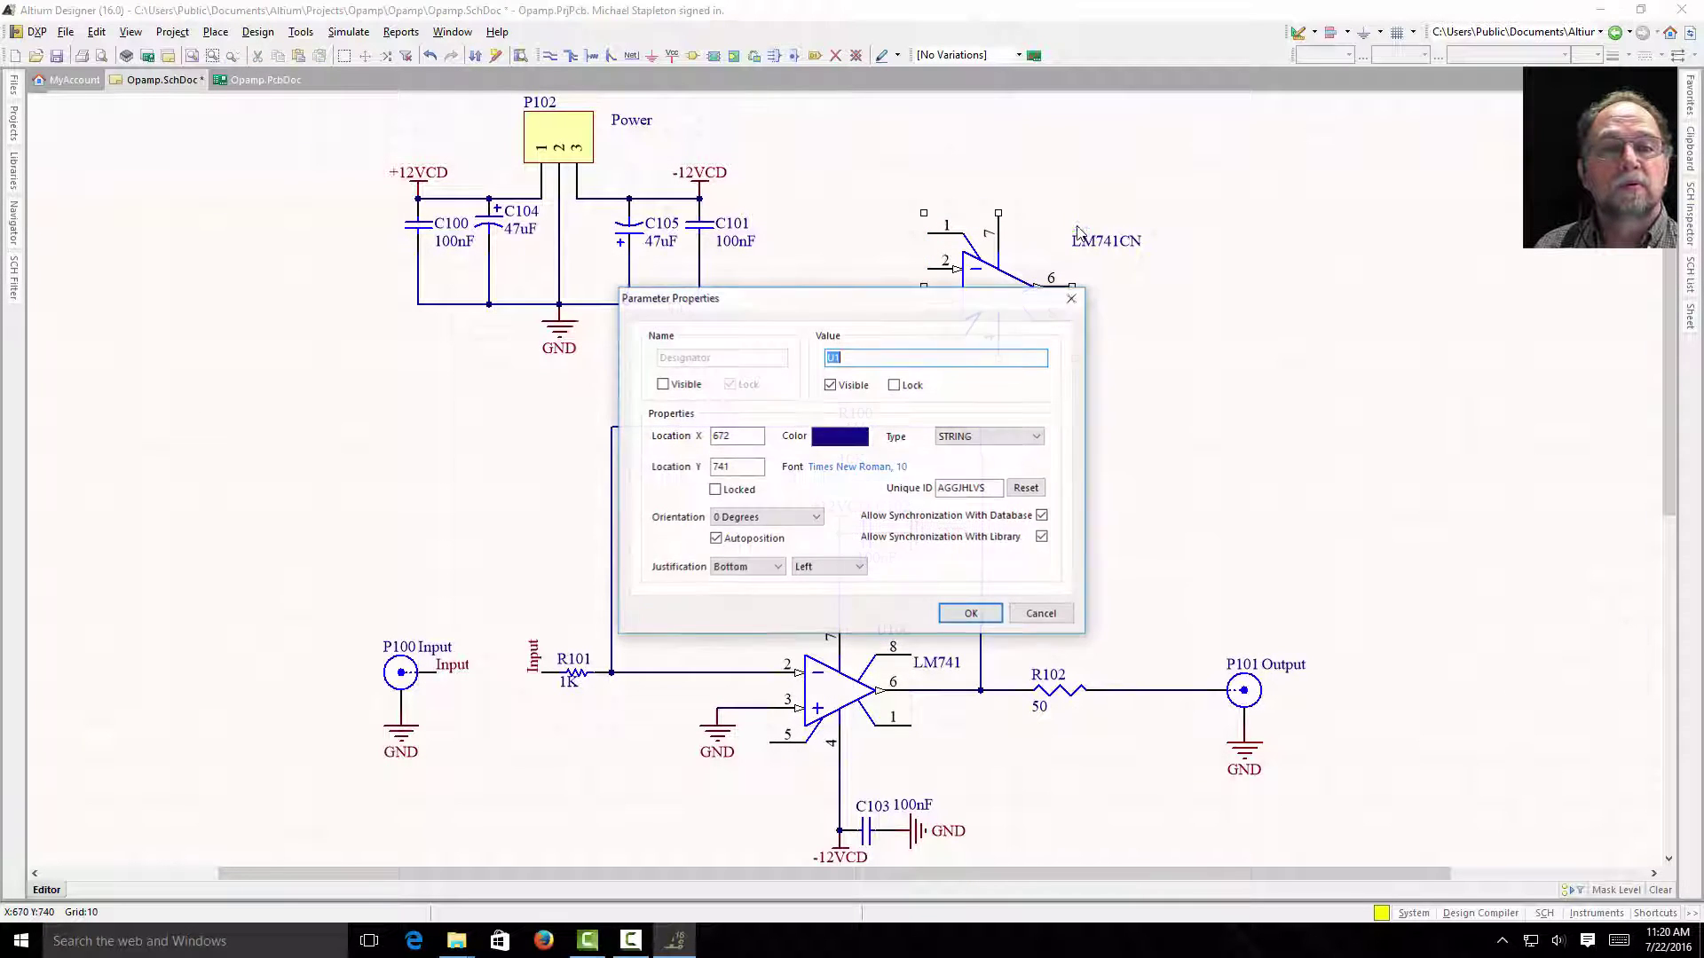
left_click(869, 361)
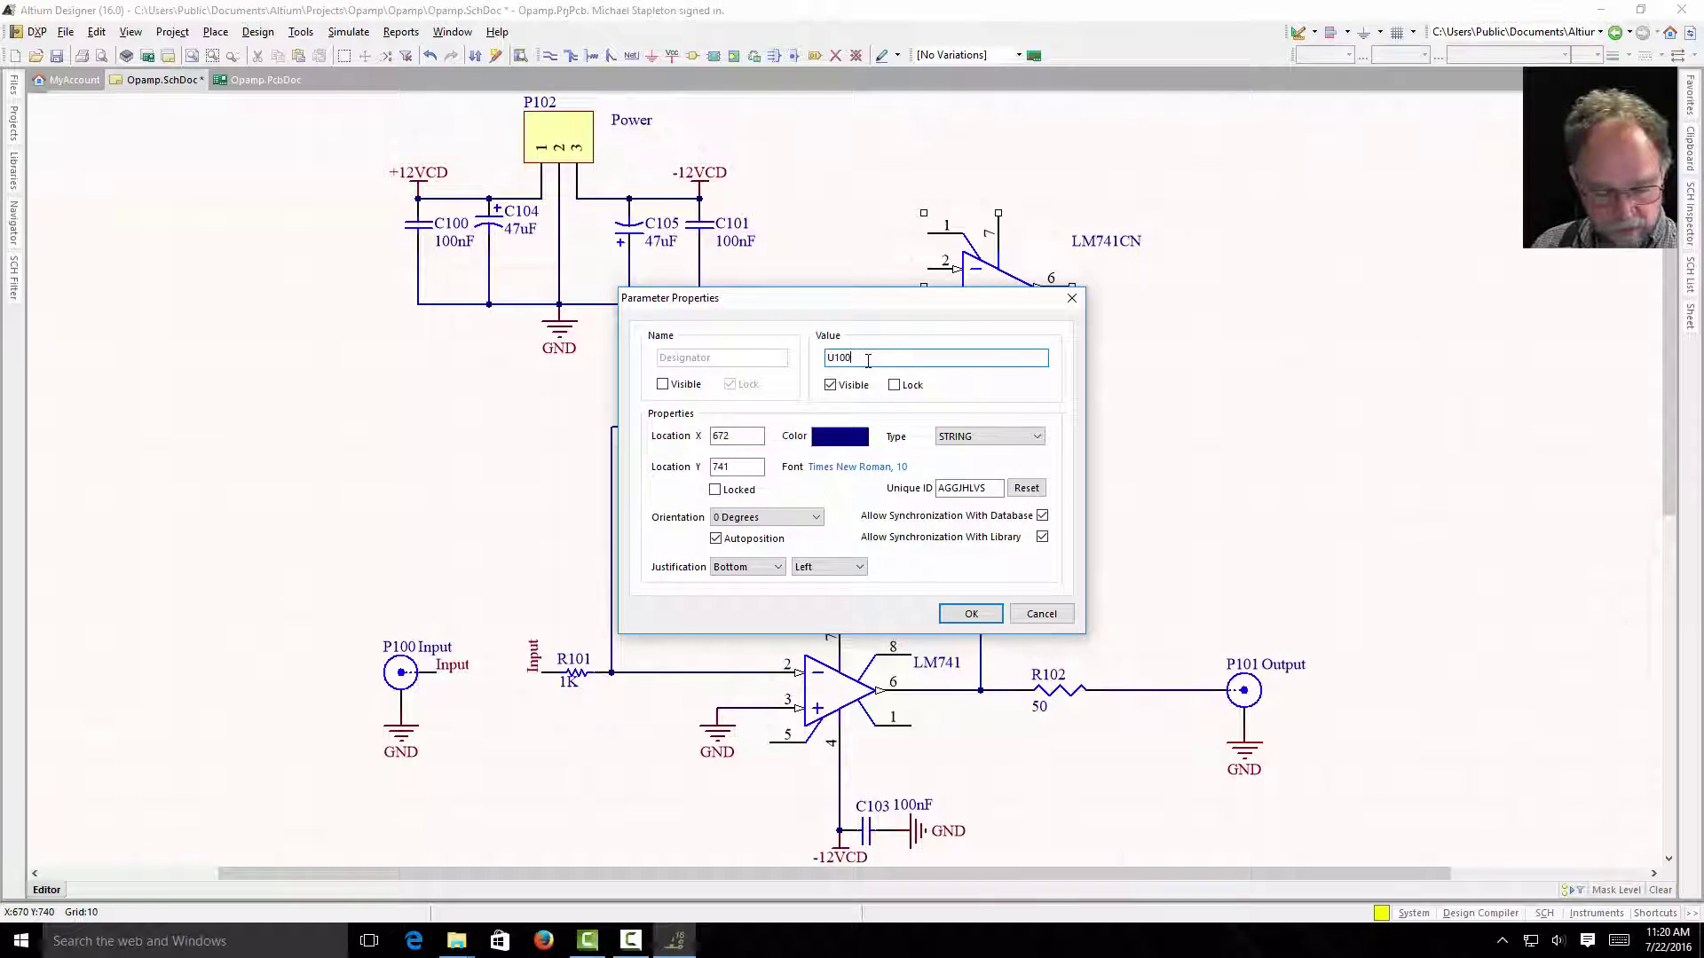
type("00")
key("Return")
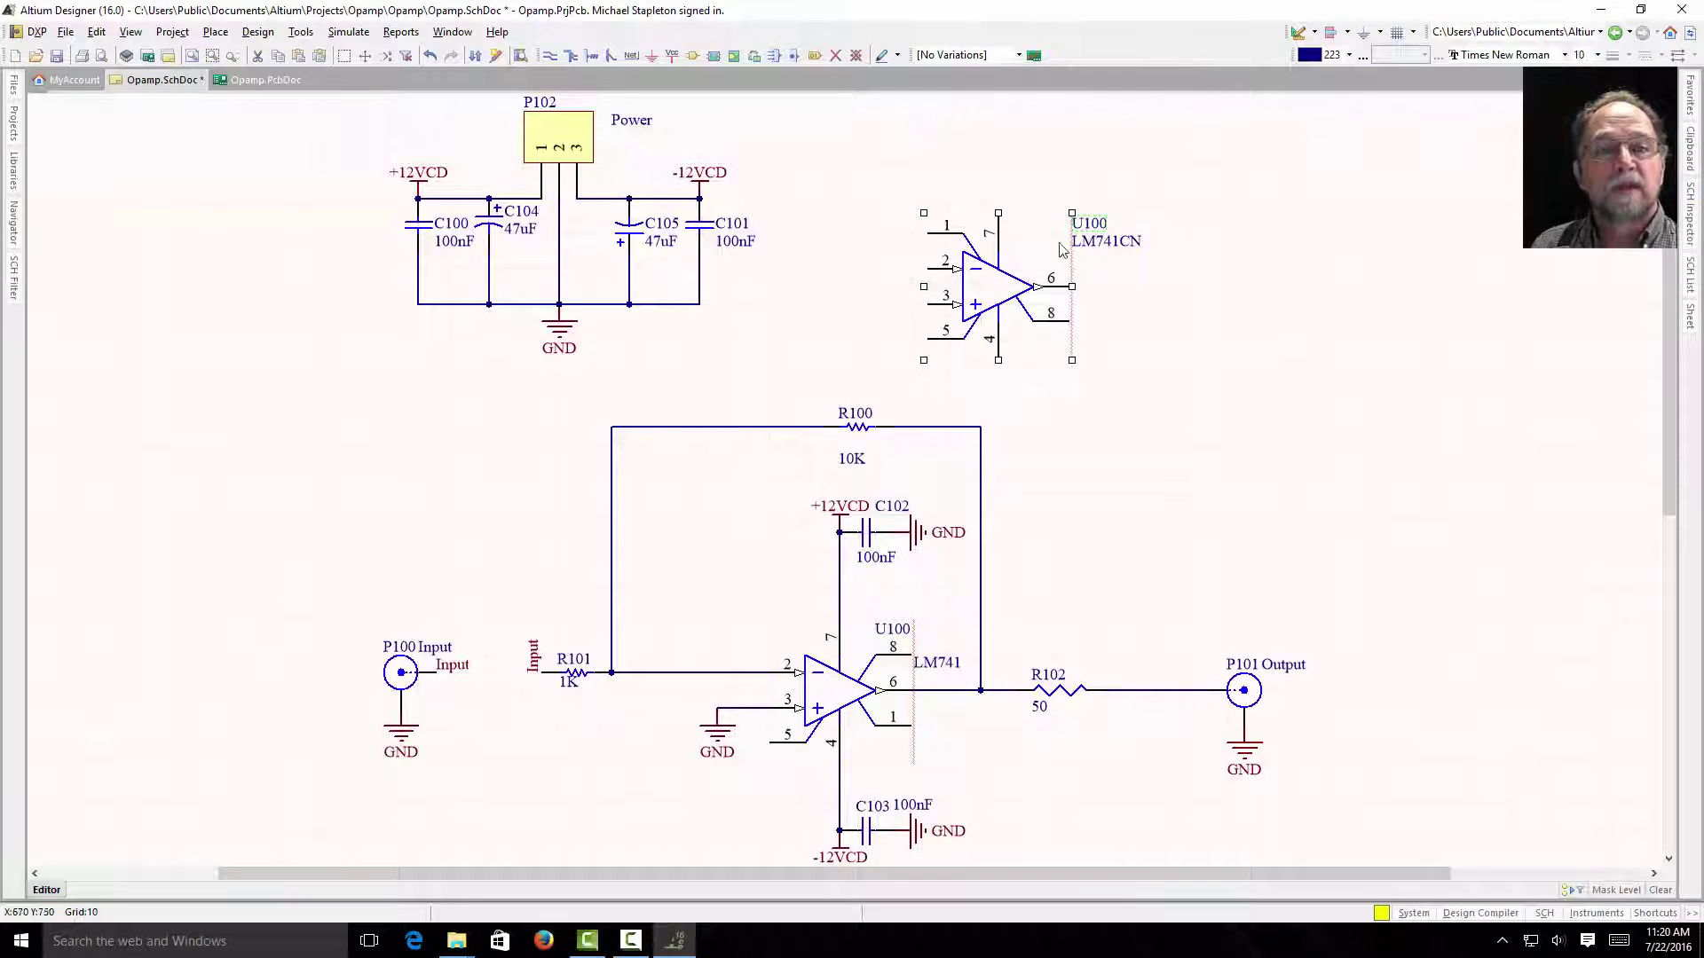
left_click(830, 689)
Step: Delete the old LM741, move U100 into the wiring gap, and reposition its label
key("Delete")
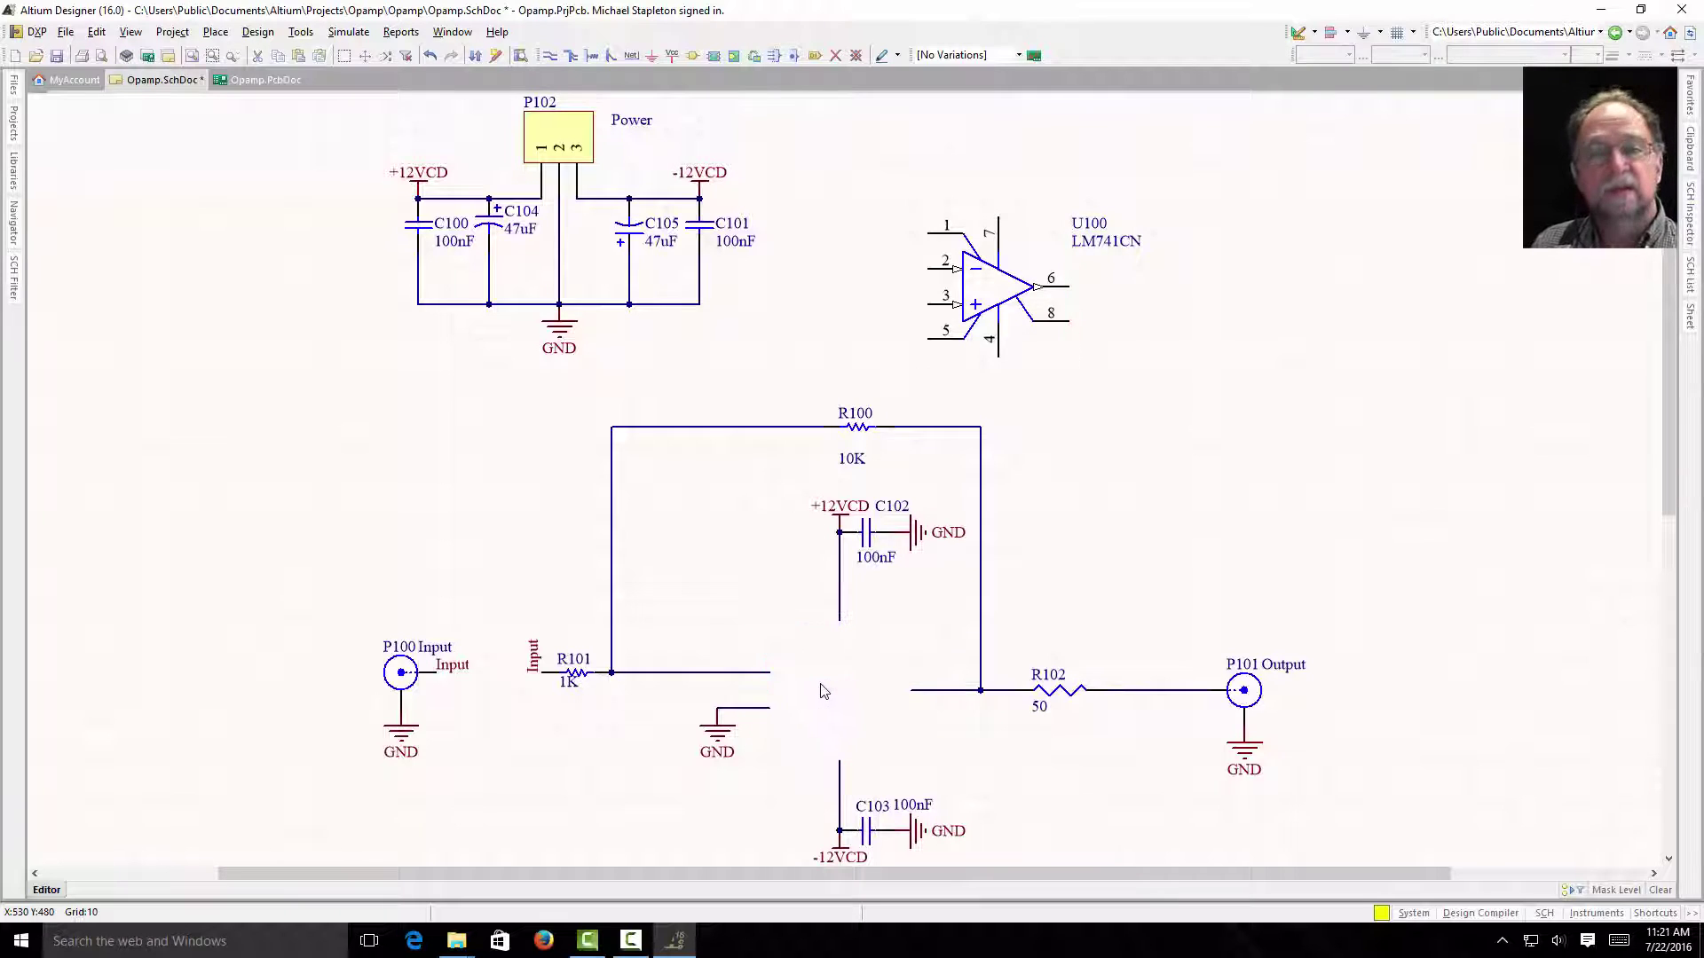
left_click_drag(929, 314, 766, 715)
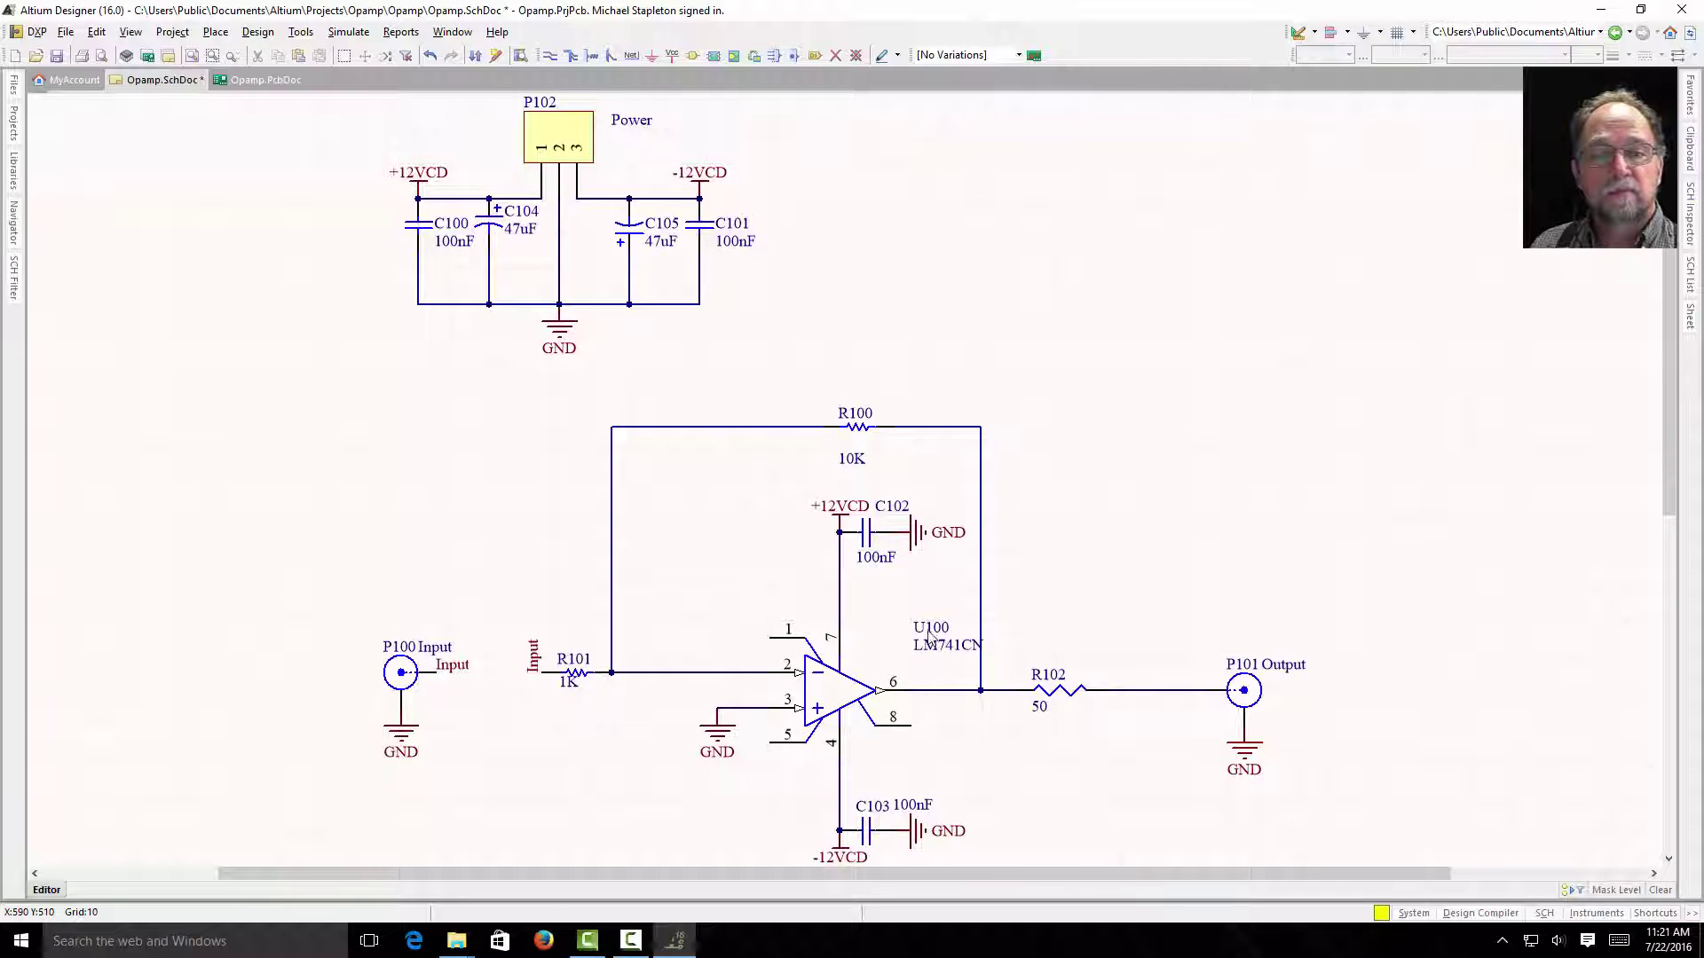
left_click_drag(930, 632, 889, 656)
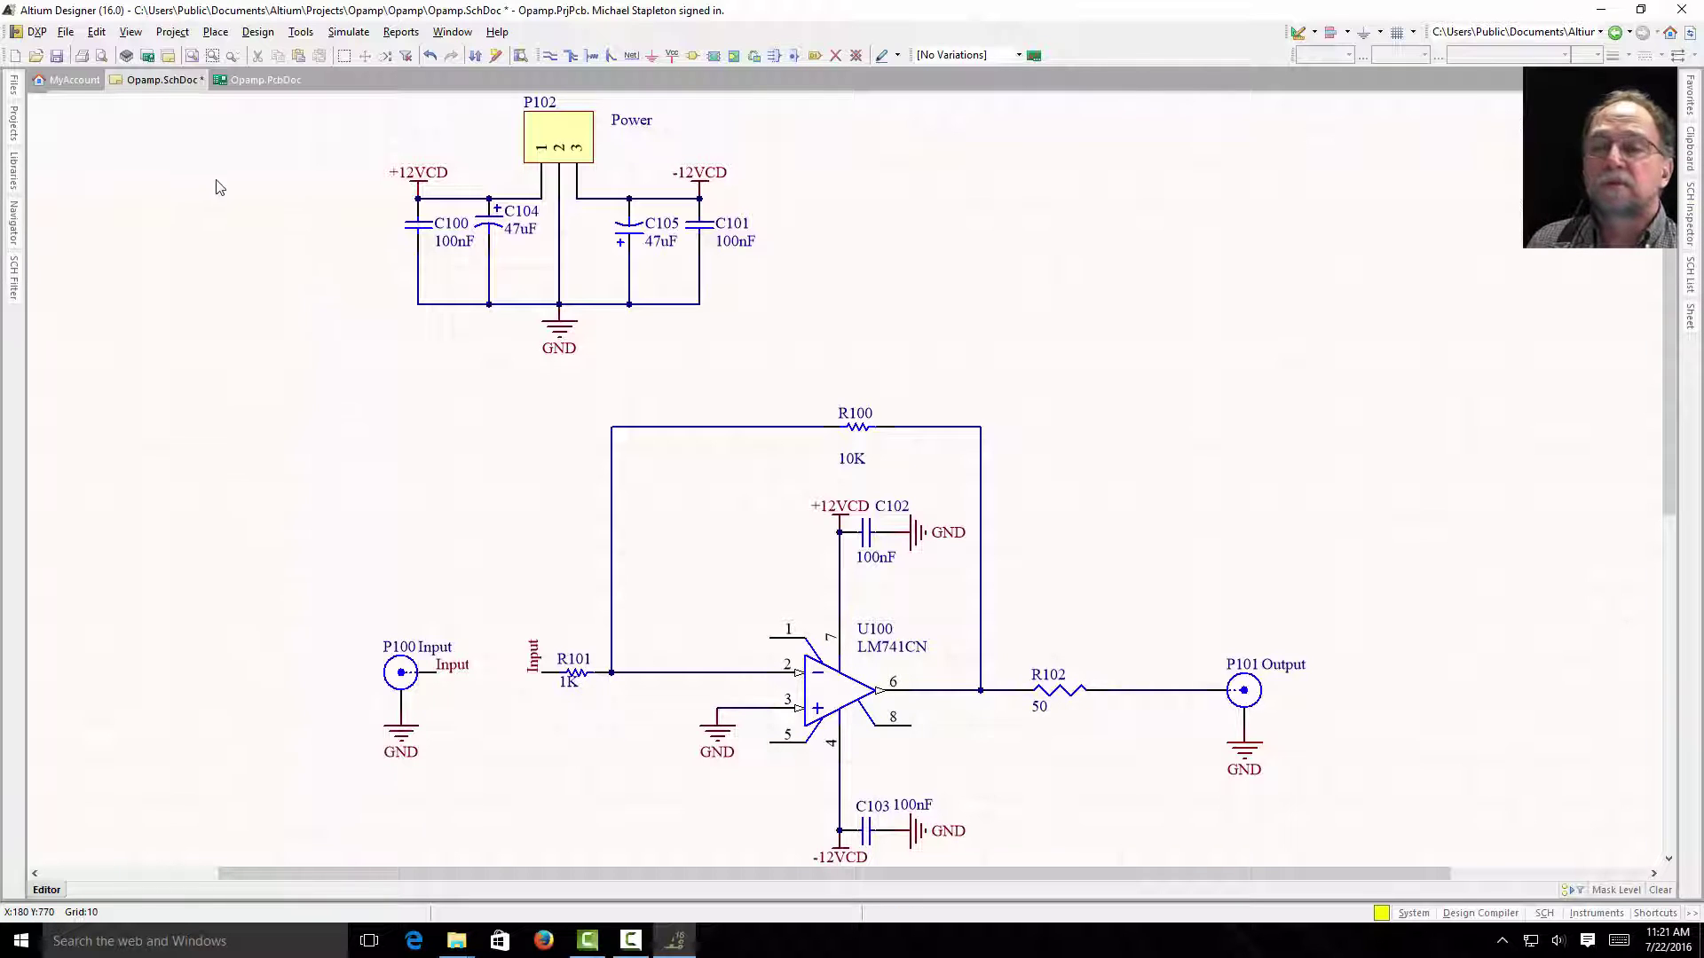
left_click(57, 57)
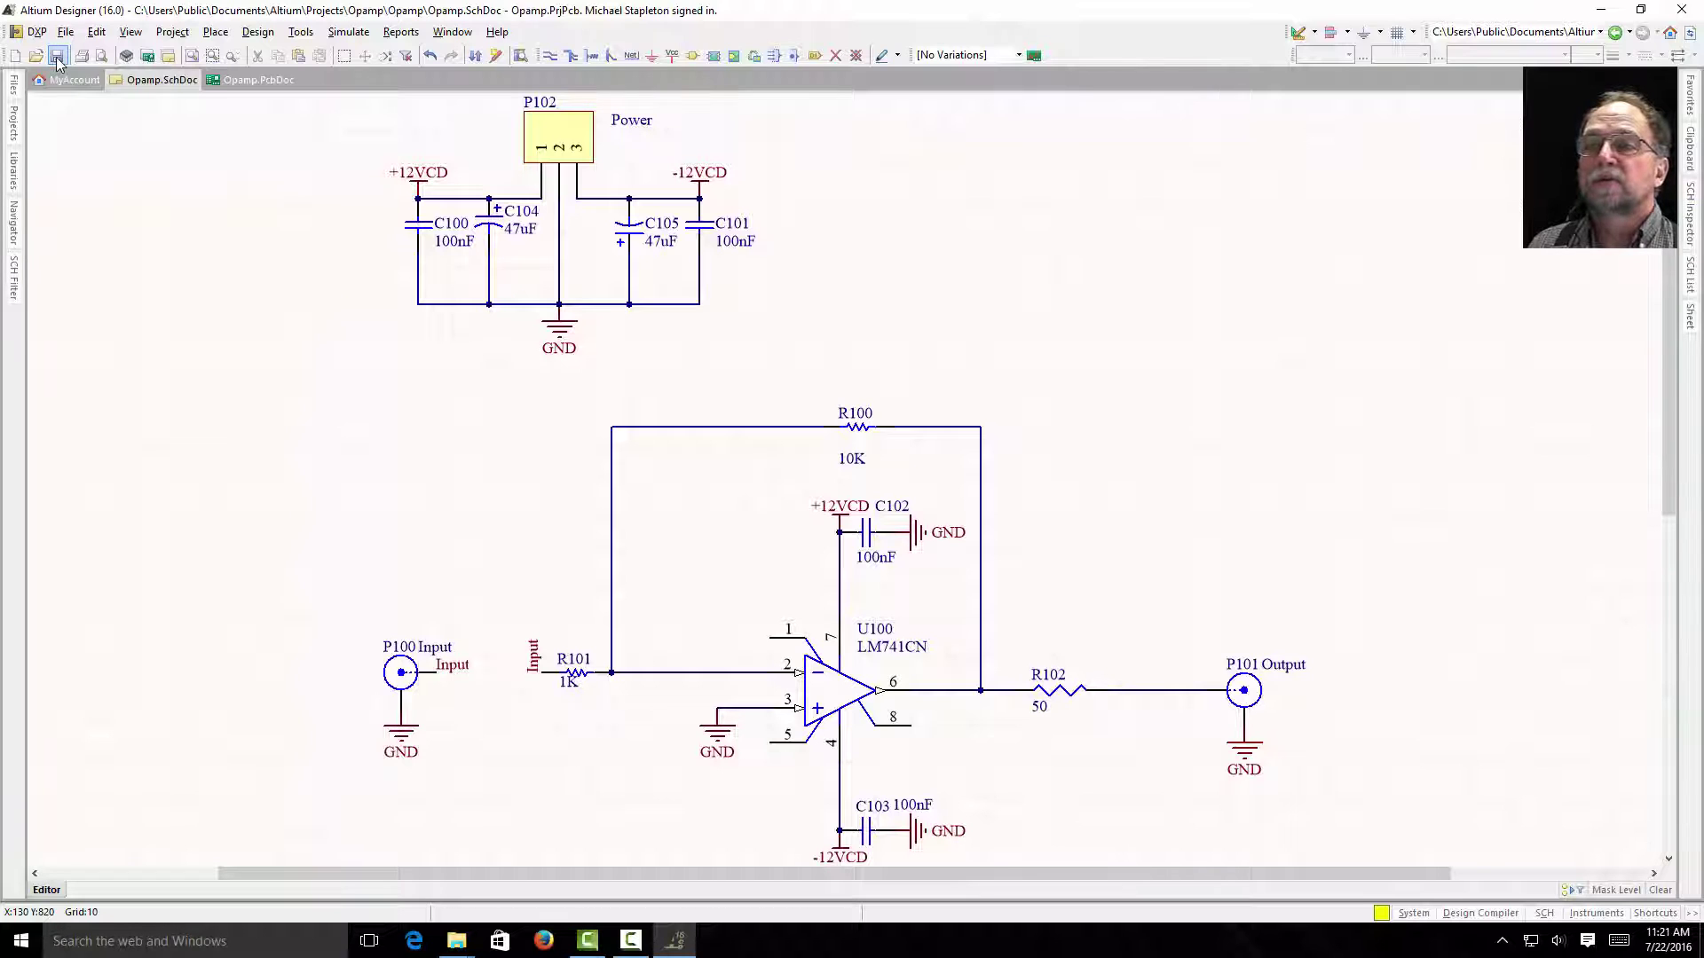
double_click(834, 701)
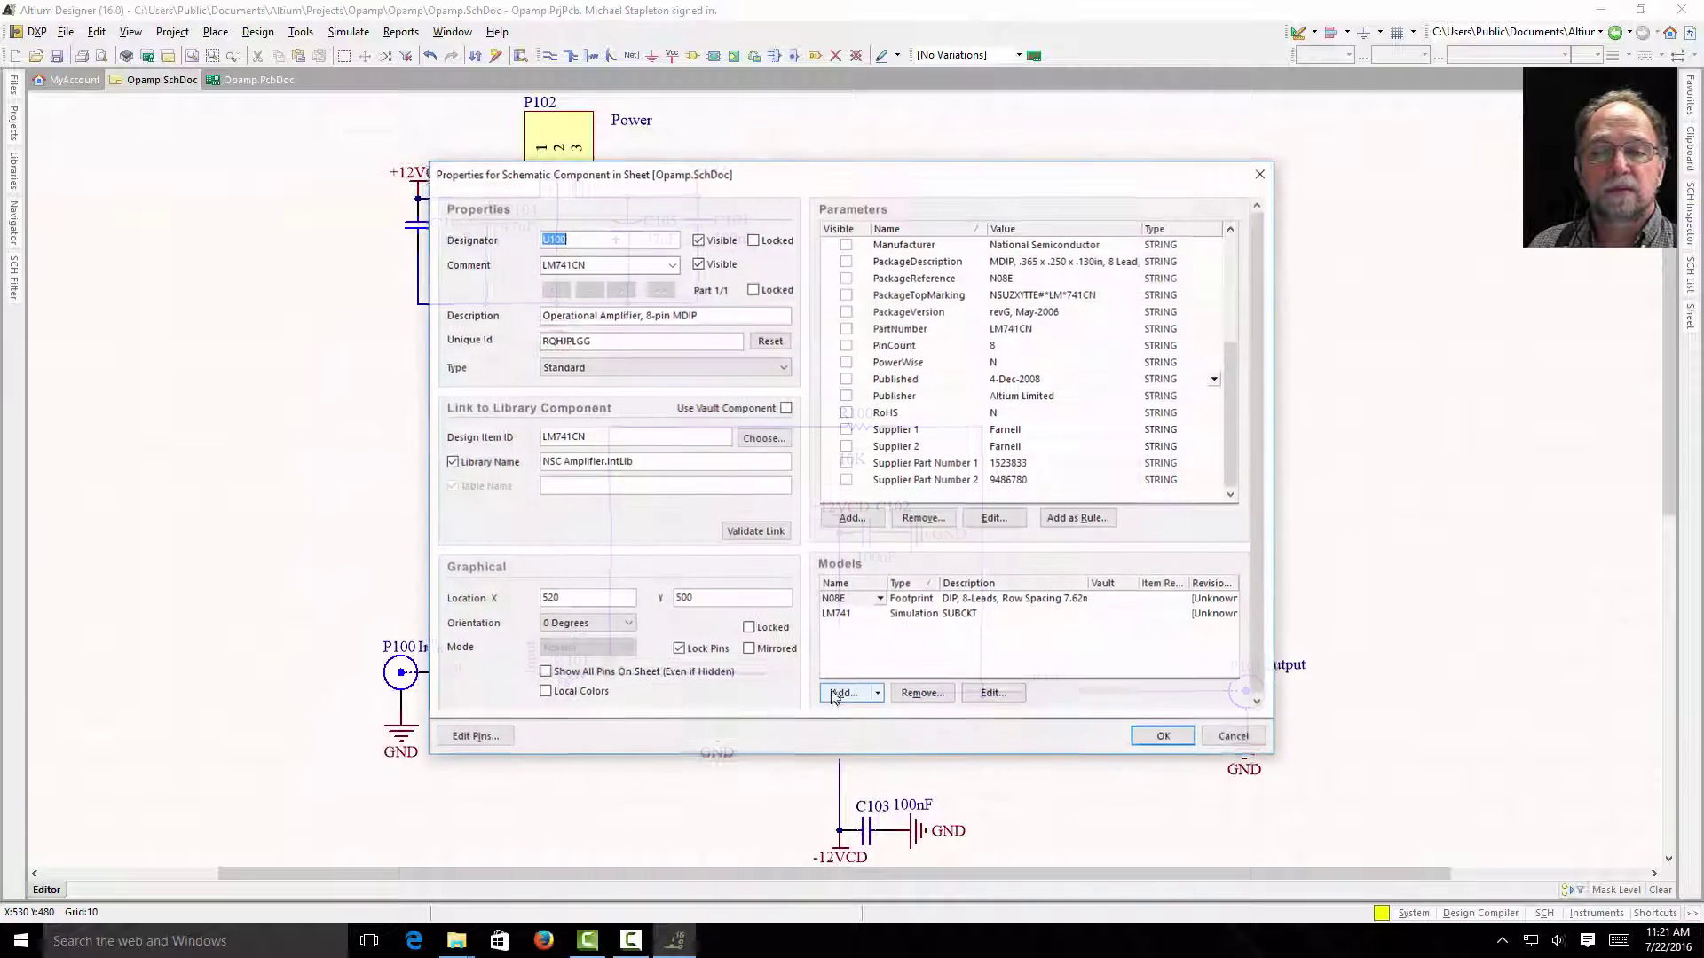
left_click(993, 694)
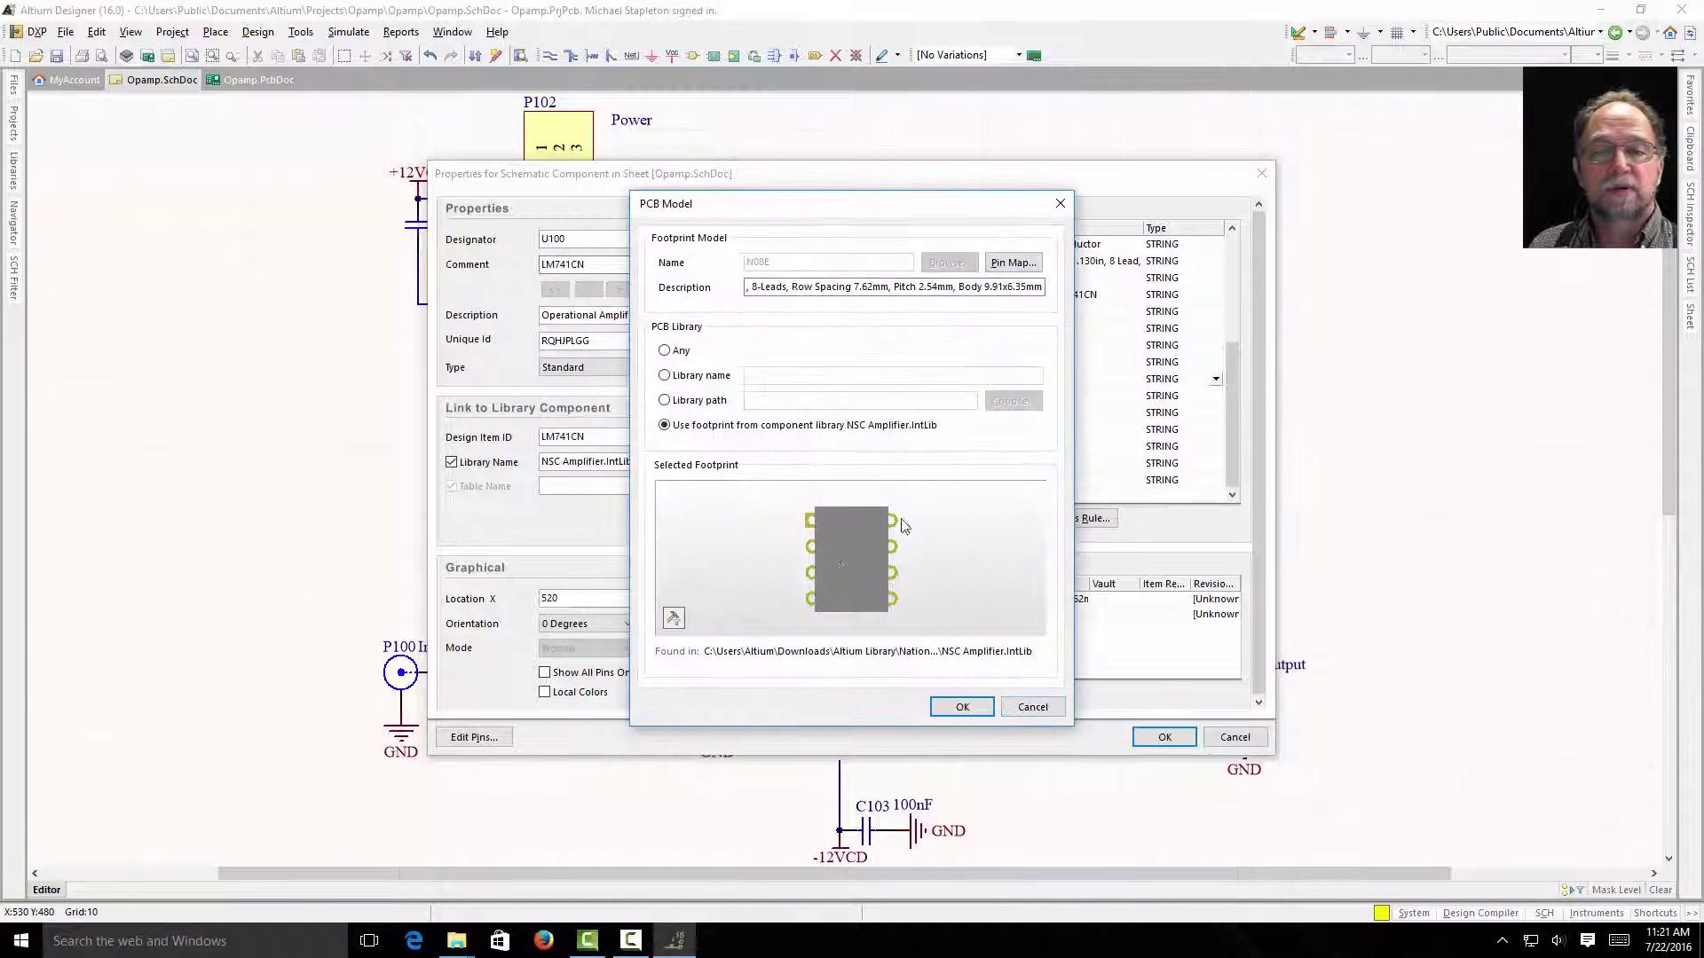
left_click(1035, 709)
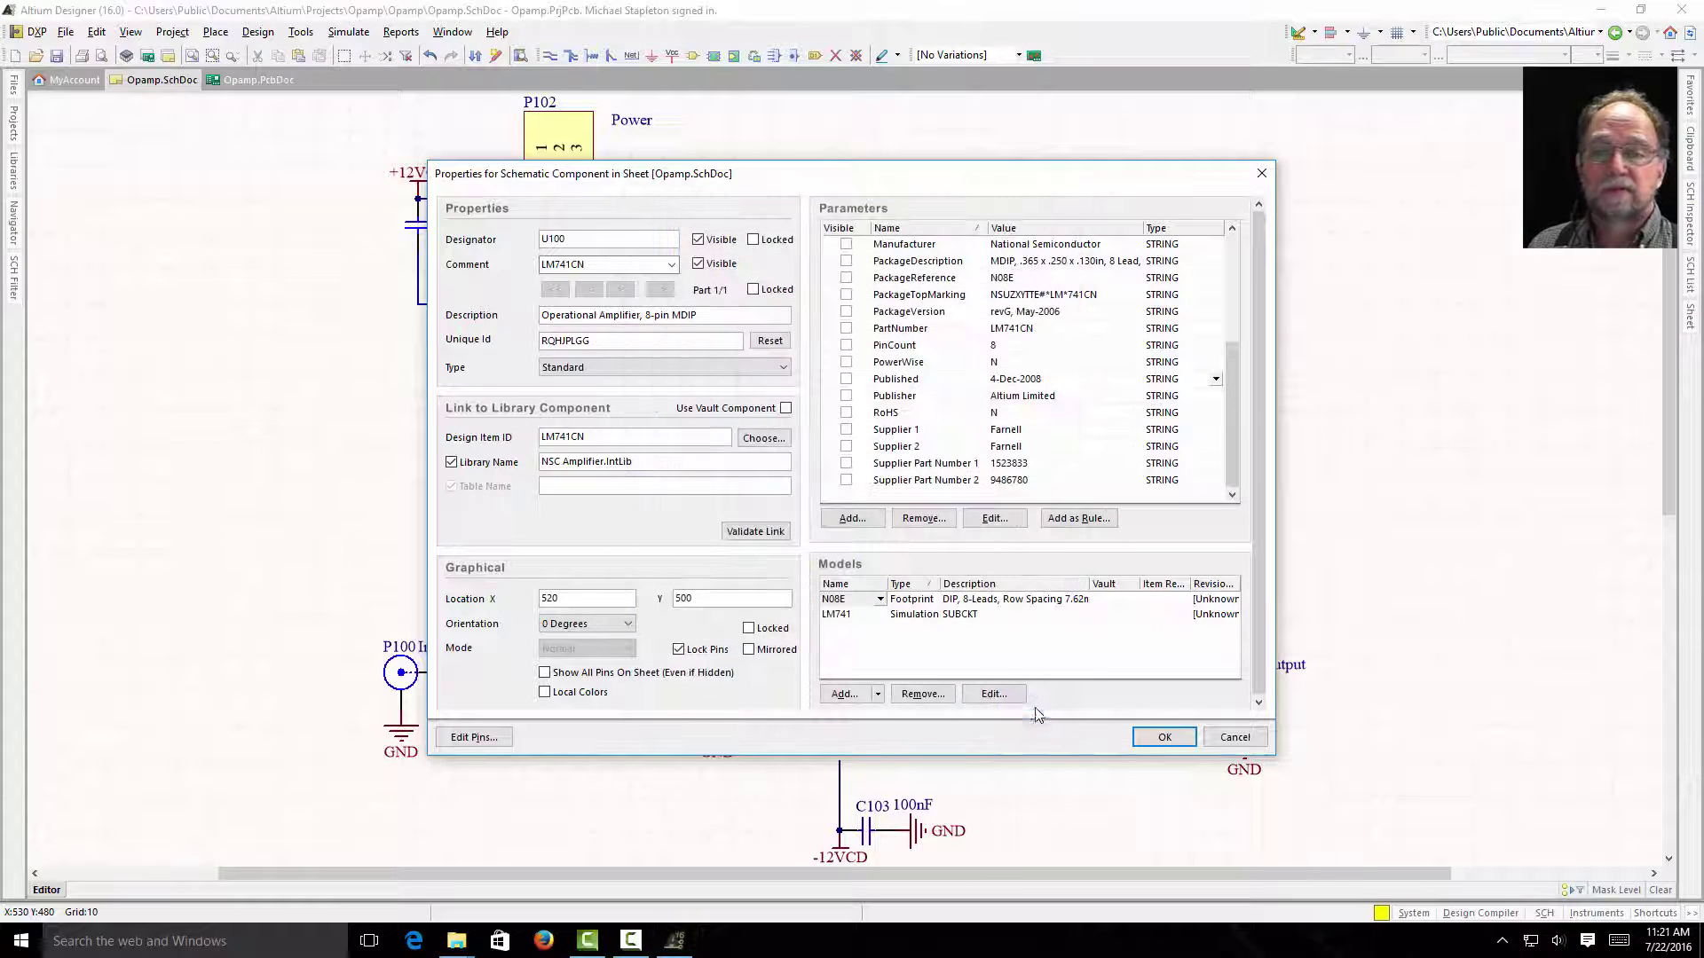
left_click(881, 601)
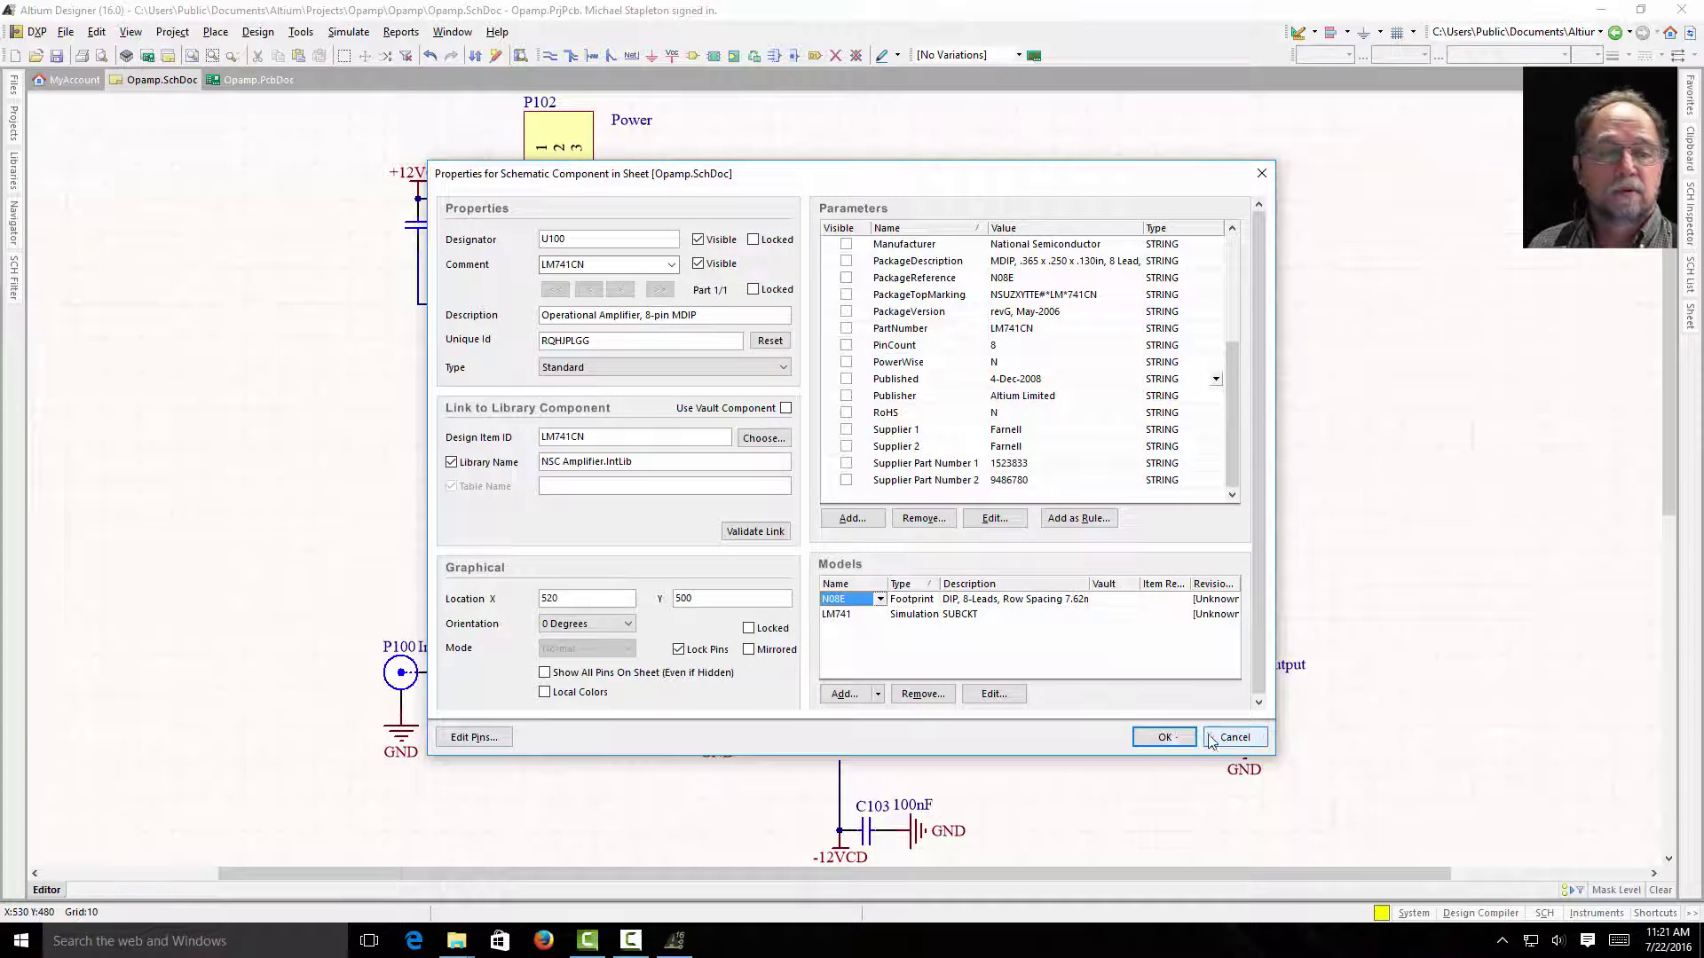
left_click(1161, 739)
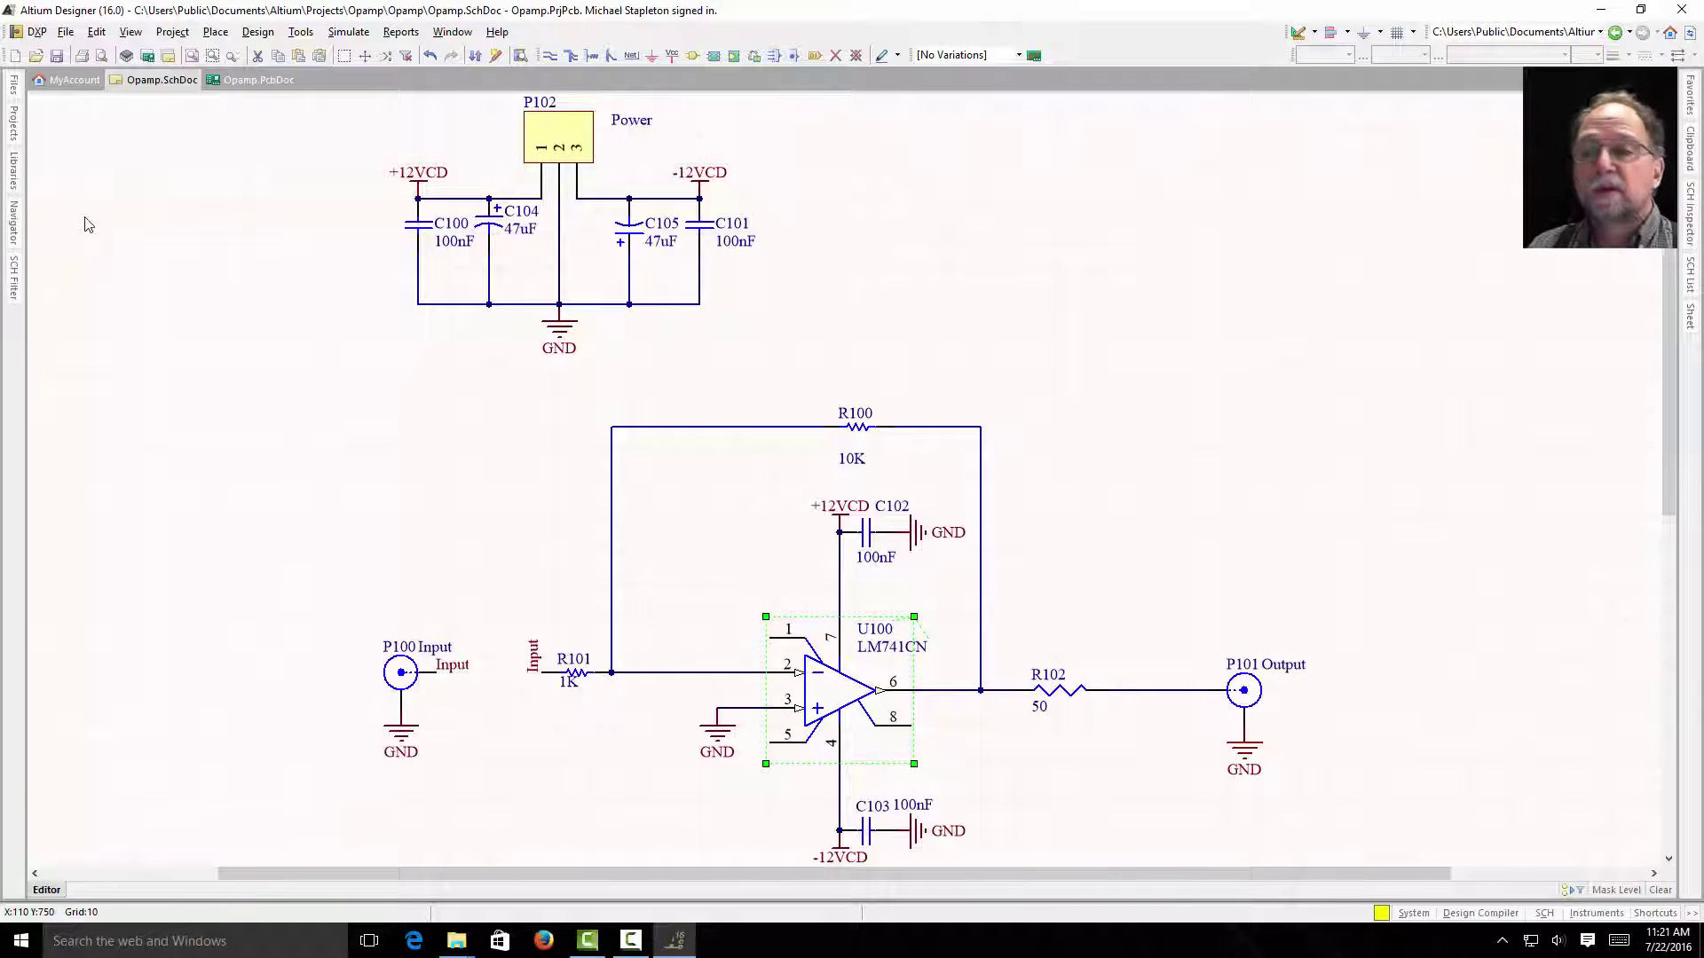
left_click(304, 409)
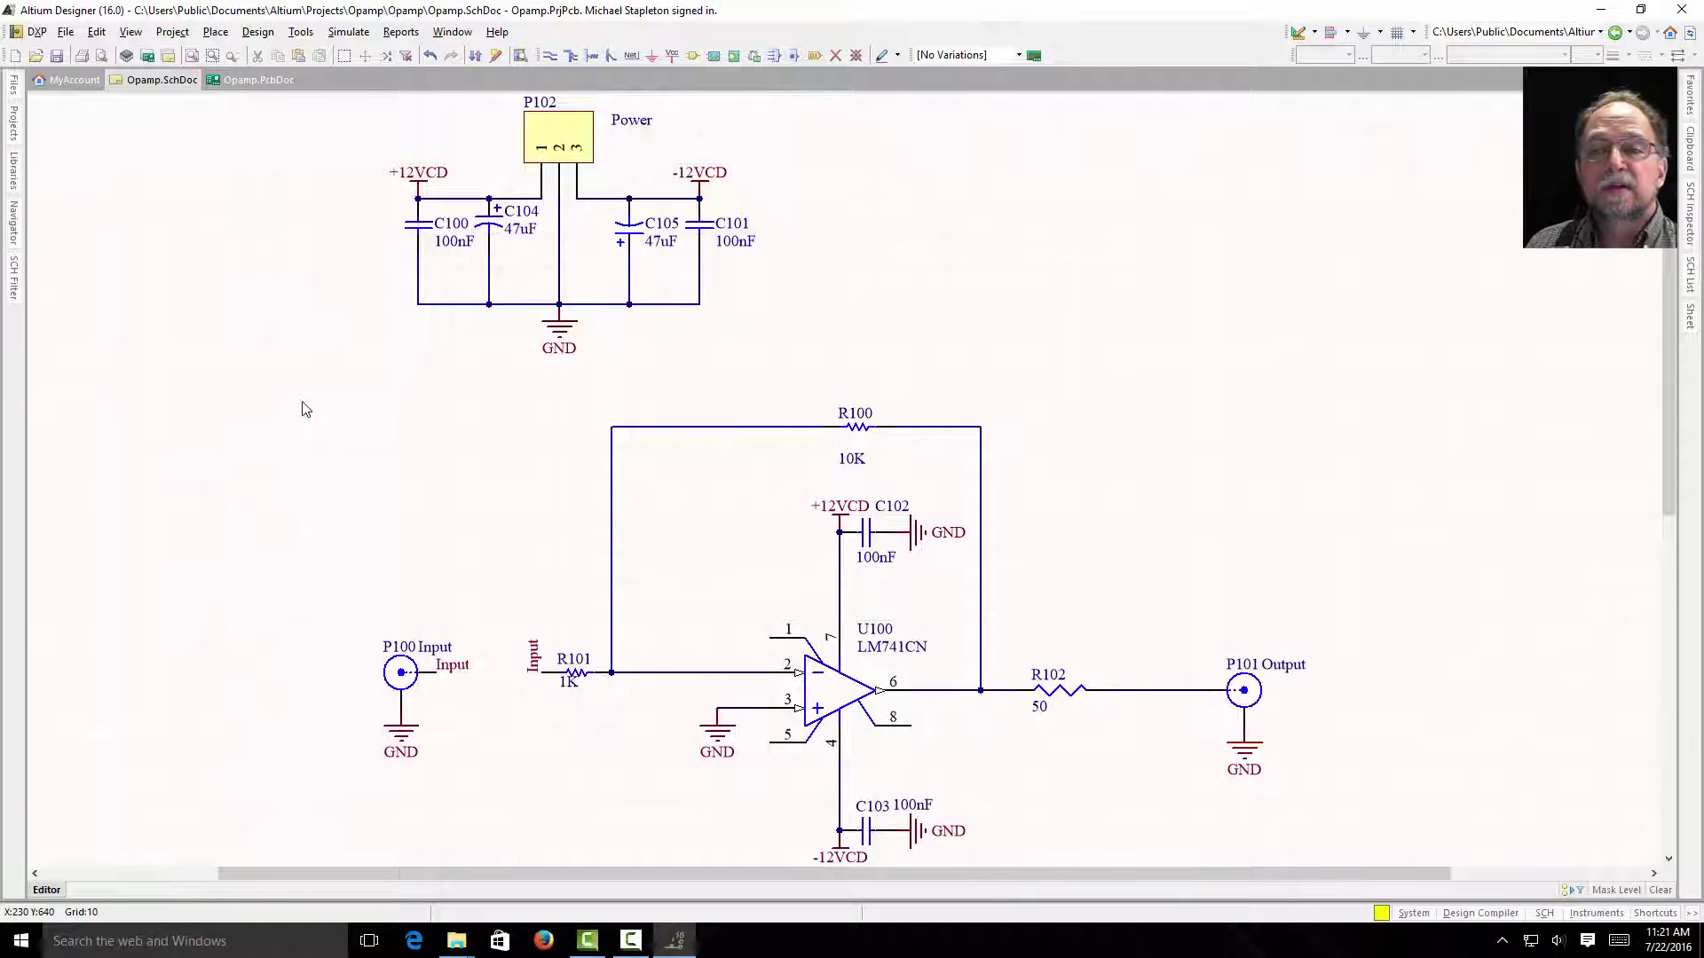